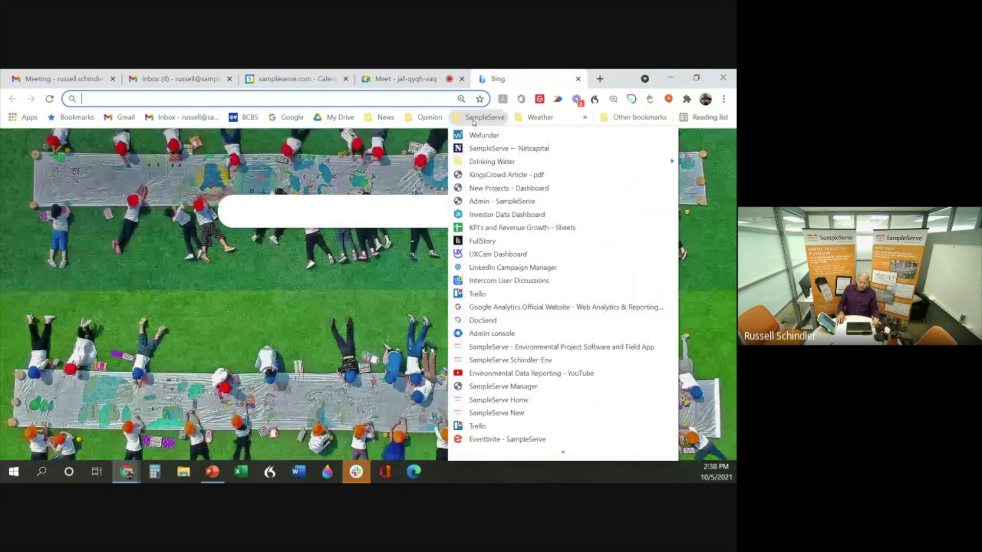
Step: Open the SampleServe site, sign in and choose the demo projects workspace
click(488, 347)
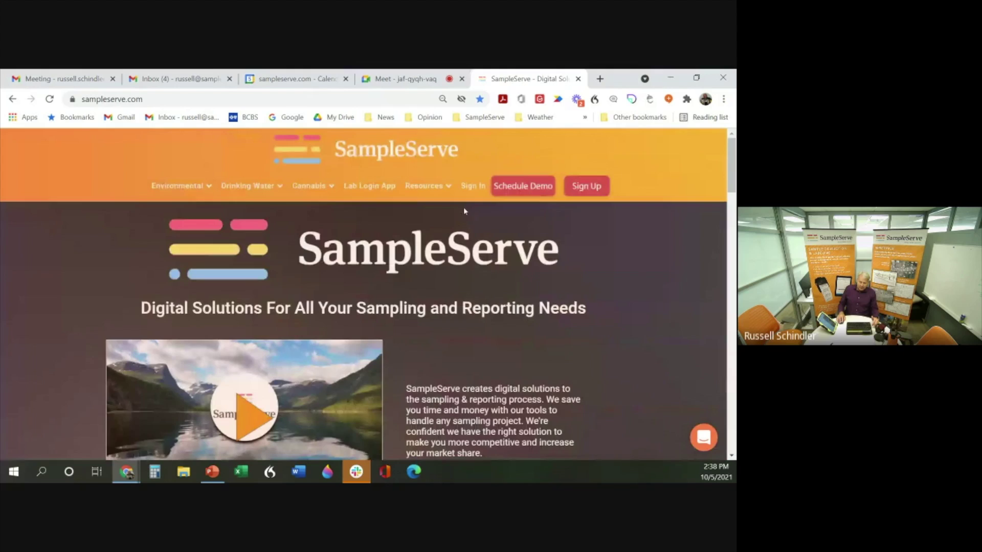
click(471, 190)
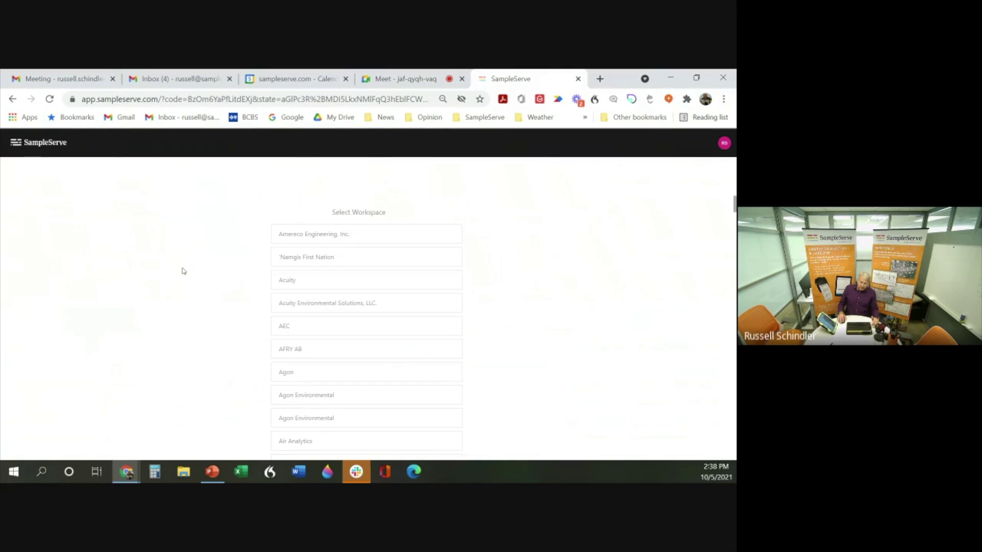
scroll(235, 287, down, 20)
scroll(235, 290, down, 10)
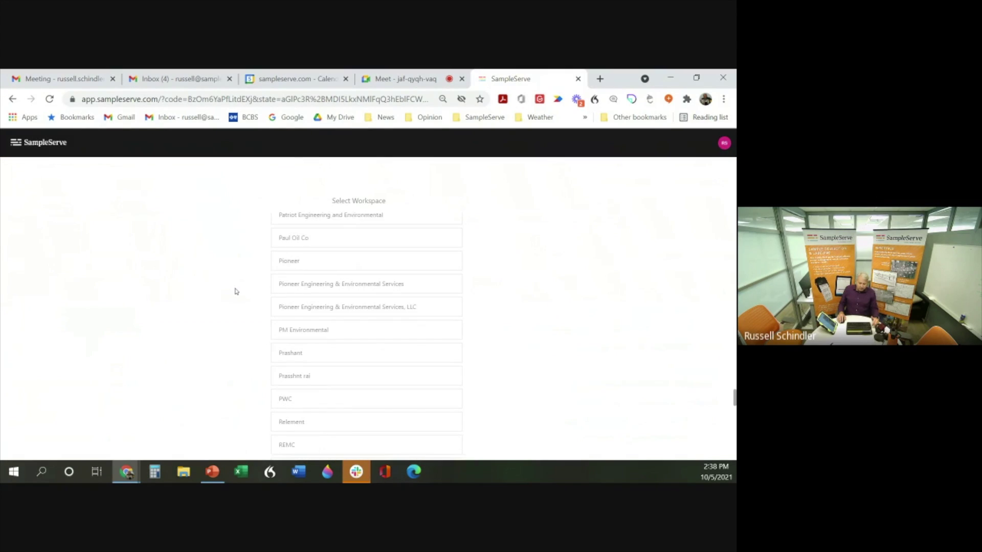
scroll(235, 292, down, 5)
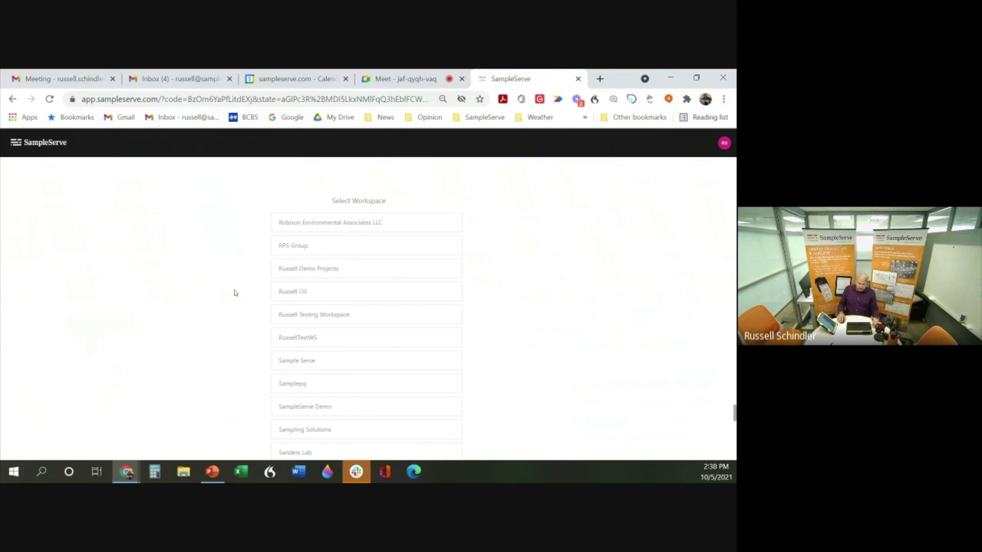
click(335, 266)
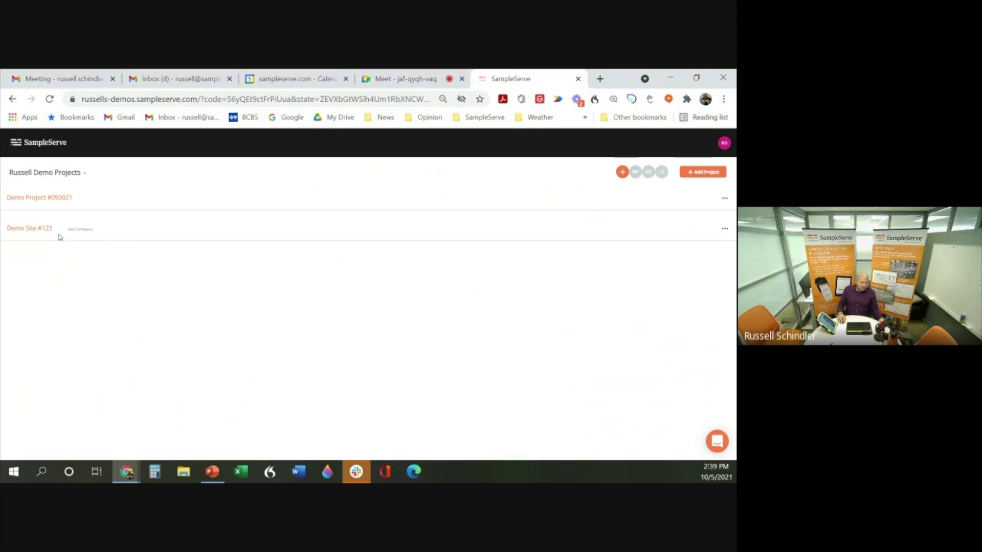
Step: Open Demo Site #123 and review its project settings, from the address and coordinates to media types and laboratory
click(35, 230)
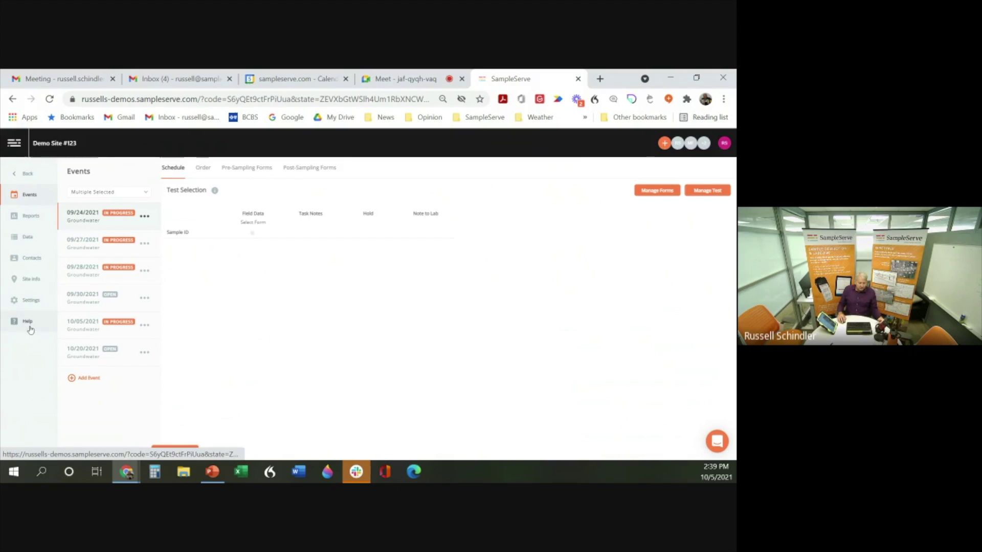
click(30, 304)
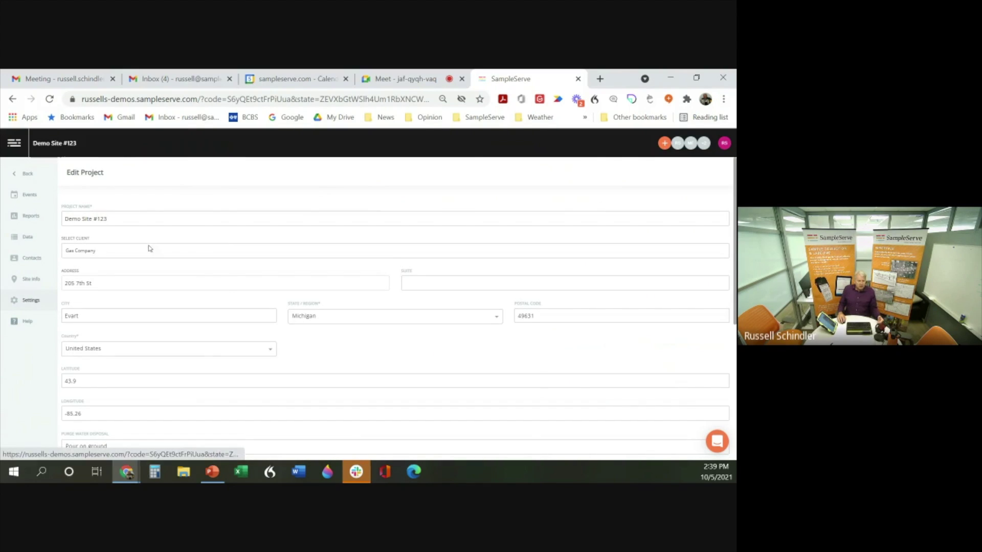
scroll(141, 265, down, 3)
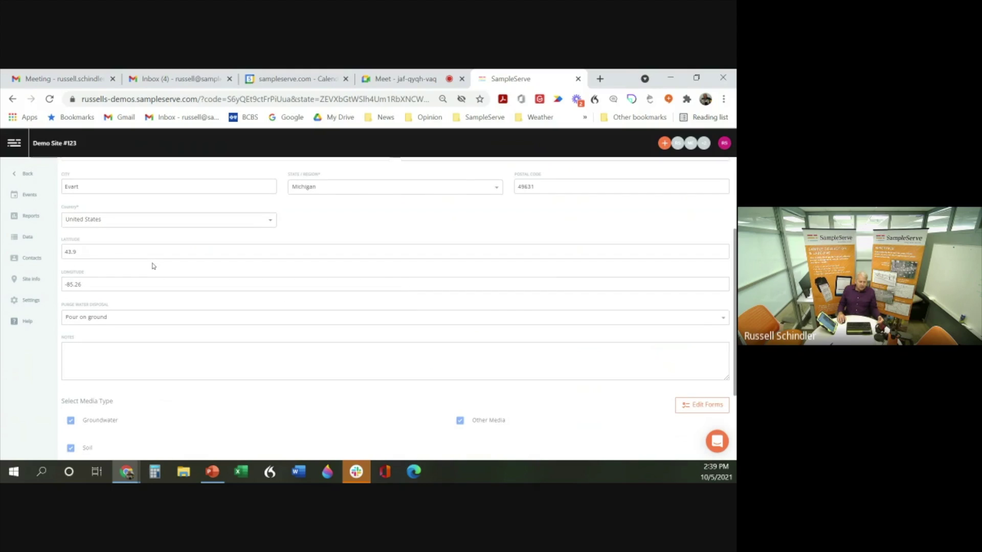
scroll(153, 268, up, 3)
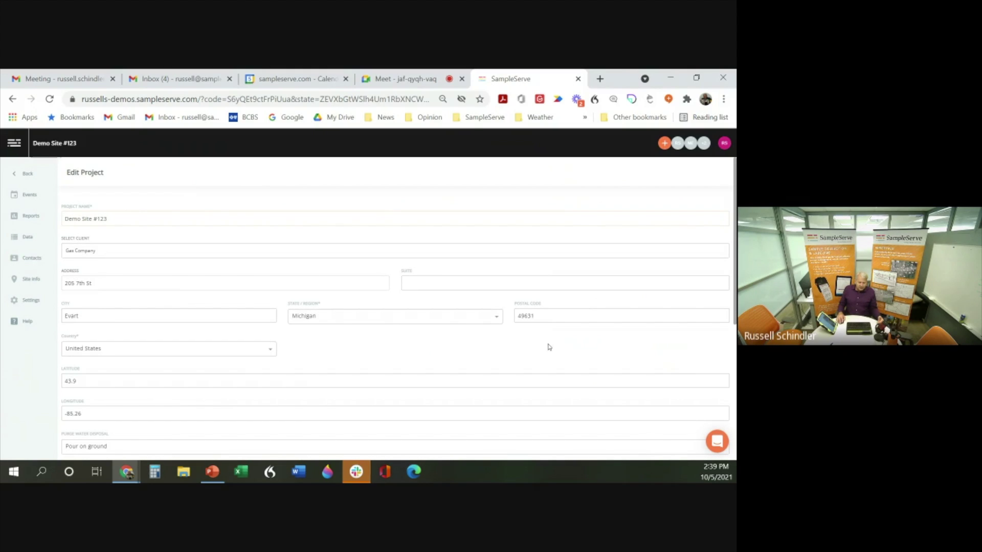
scroll(221, 364, down, 3)
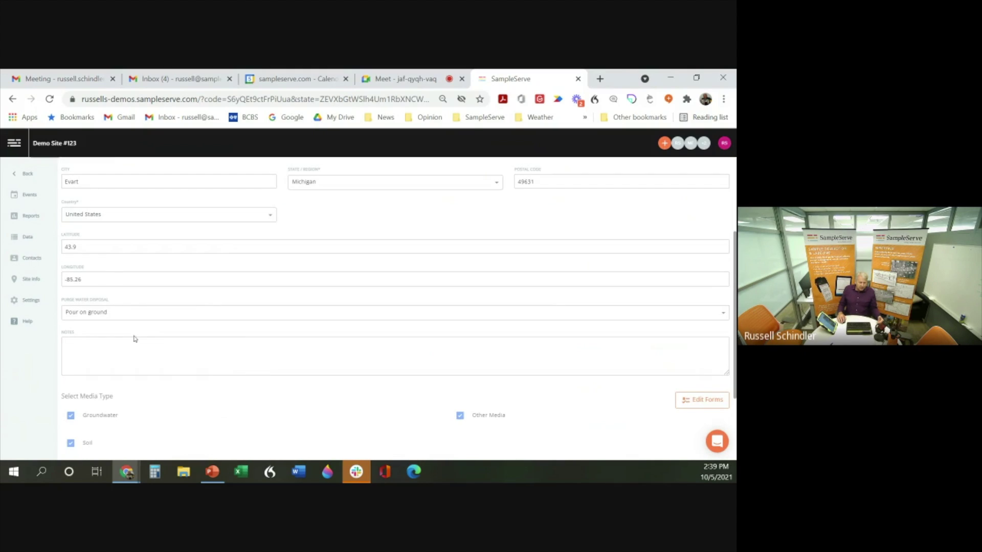
scroll(235, 338, down, 2)
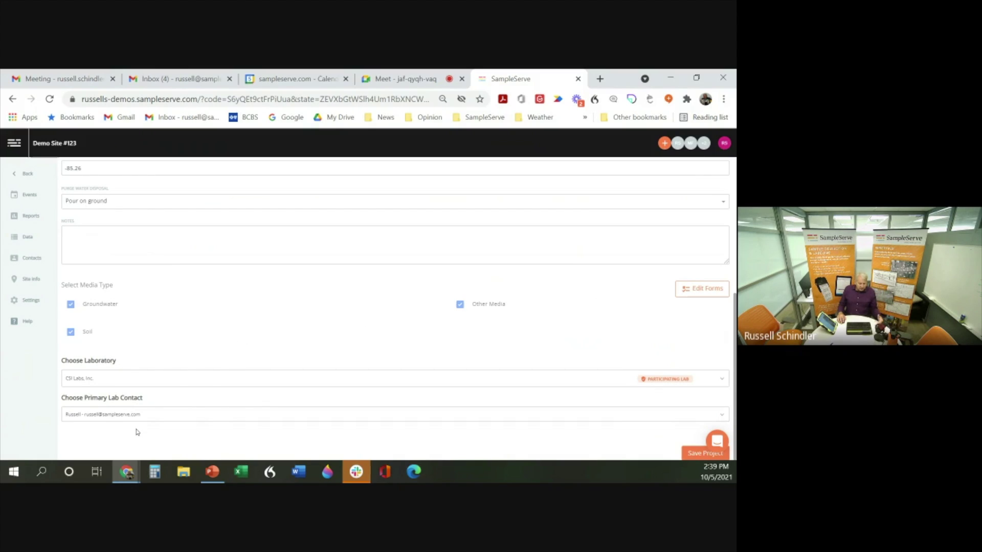
scroll(129, 374, up, 3)
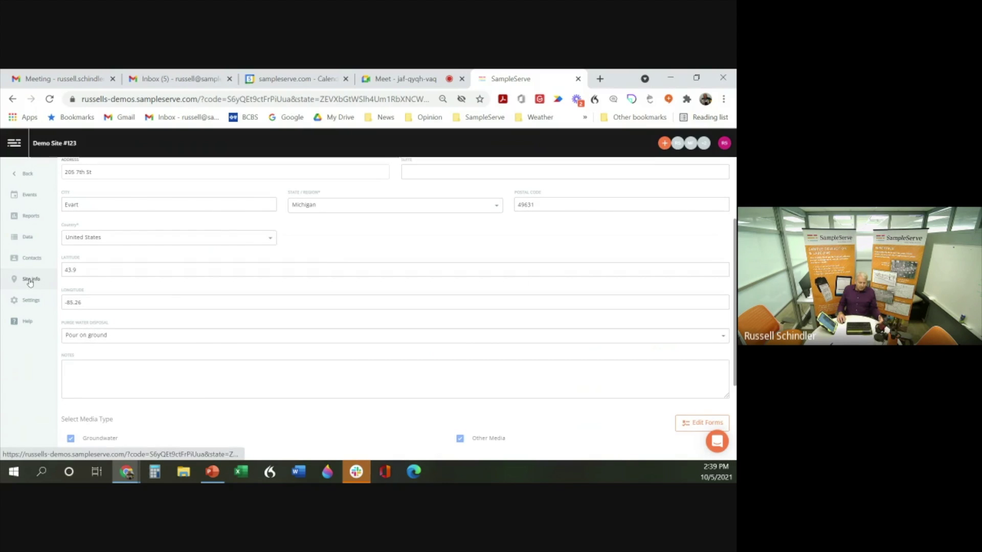
scroll(469, 355, down, 3)
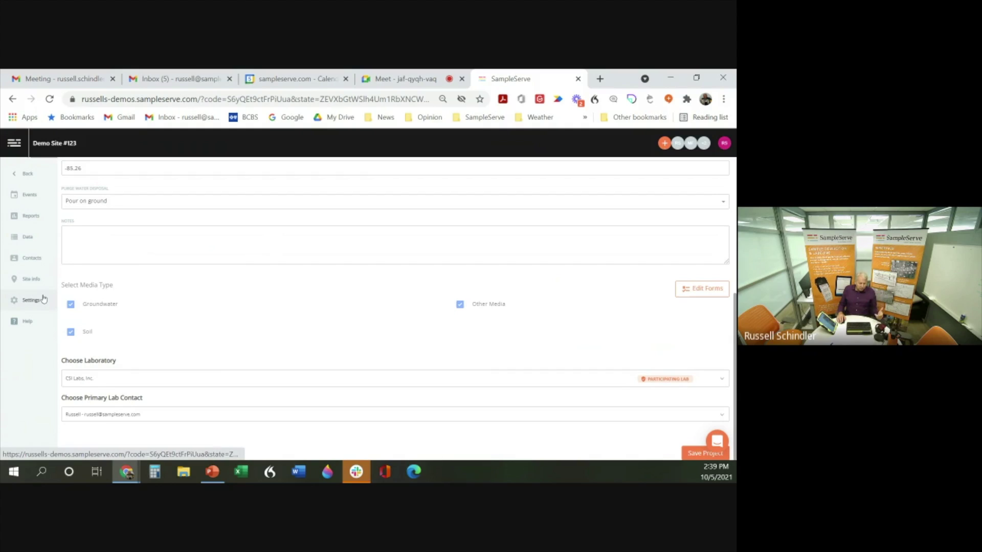
Step: Look over the project's contacts and the list of groundwater wells in its site information
click(25, 264)
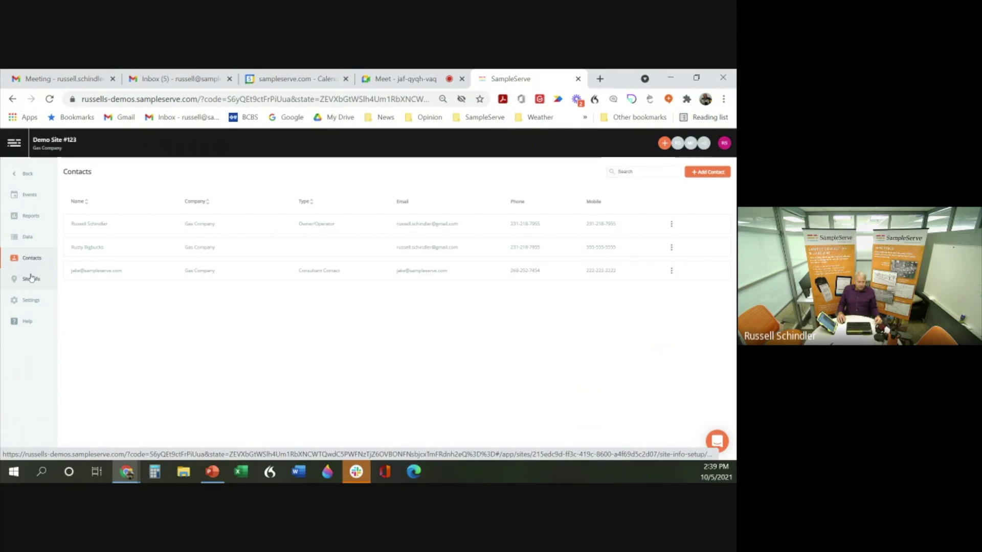
click(25, 278)
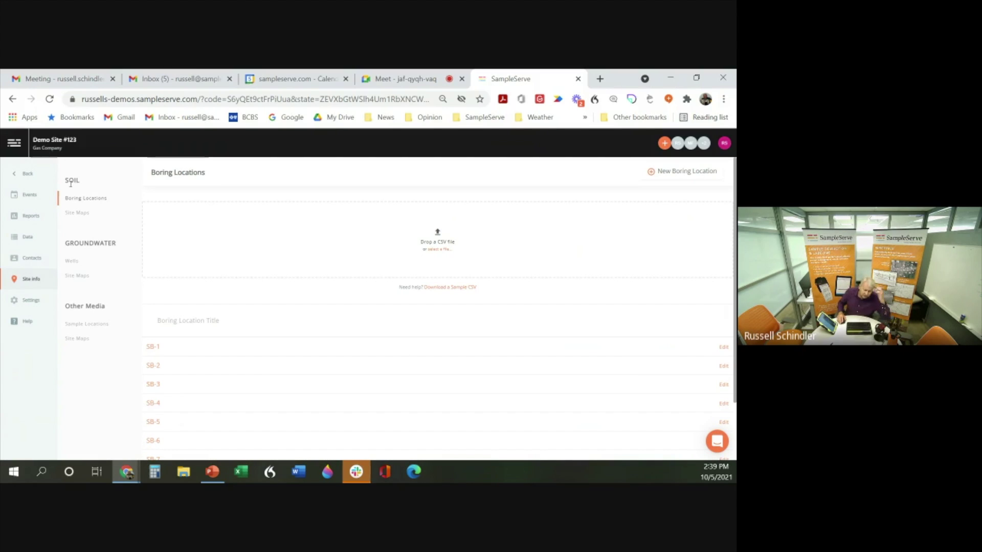
click(72, 262)
scroll(202, 351, down, 3)
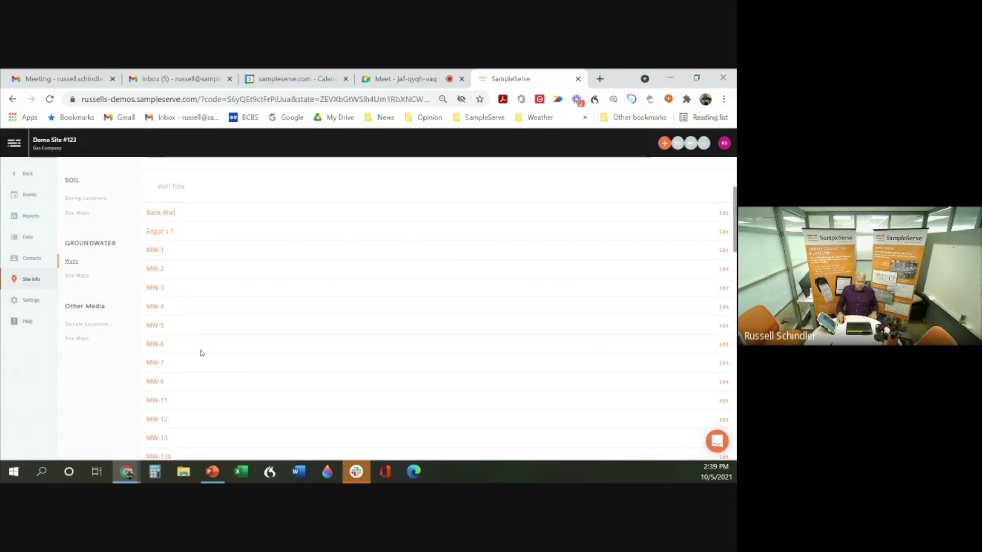
scroll(202, 352, down, 2)
scroll(201, 352, up, 6)
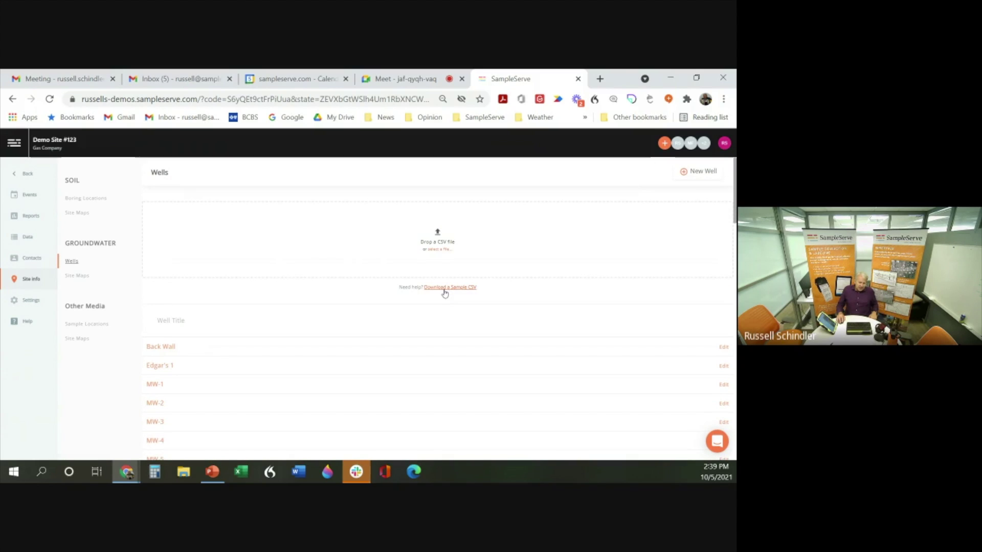
Step: Download the sample CSV for groundwater wells and examine its well rows and its workspace and project name entries in Excel
click(445, 288)
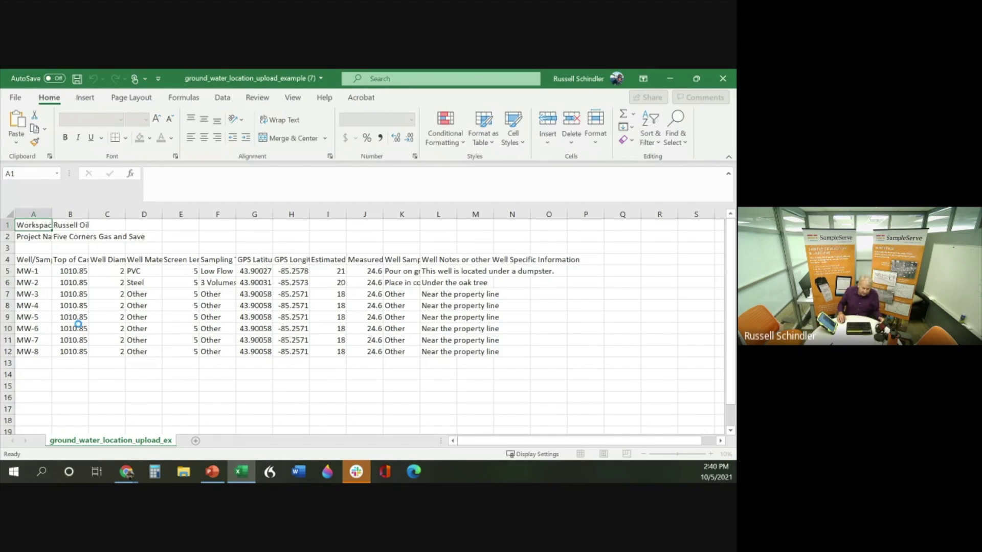
drag(28, 270, 519, 357)
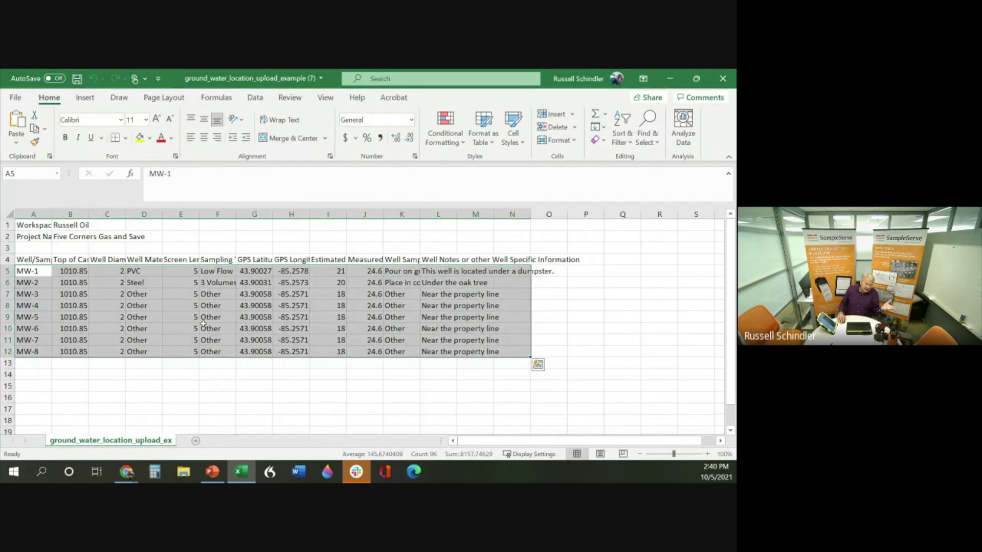
click(70, 225)
key(Down)
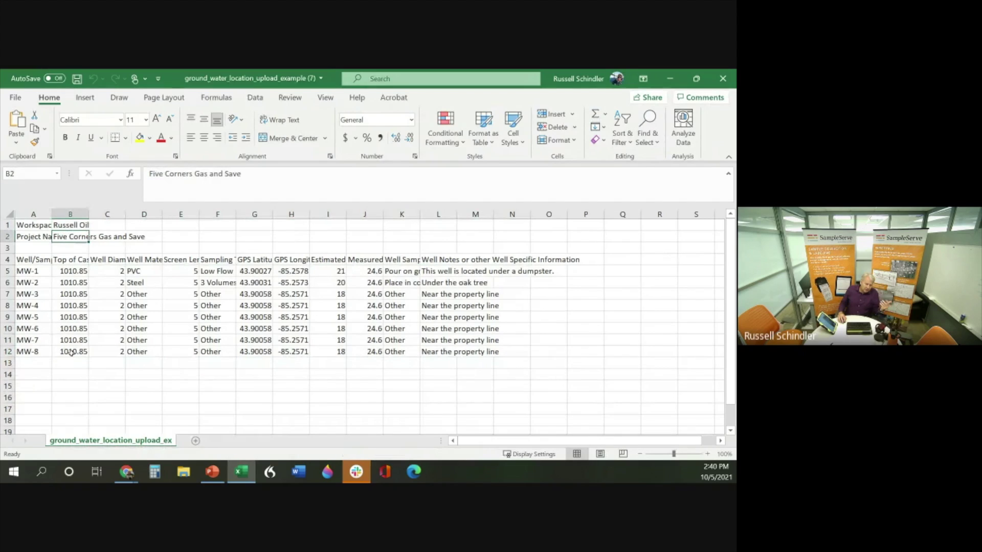
click(670, 78)
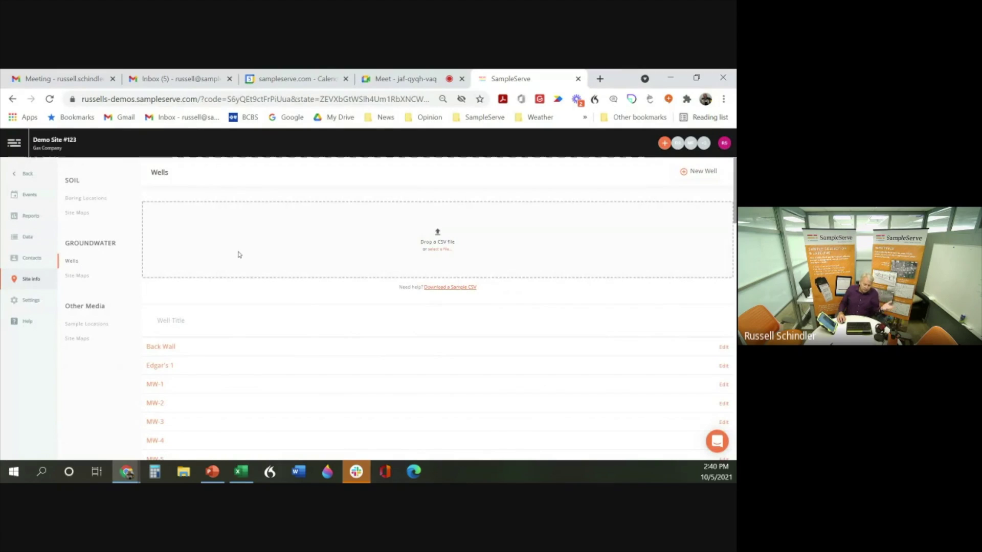
Step: Back in the browser, examine the details and images of well MW-2 and return to the well list
scroll(185, 361, down, 12)
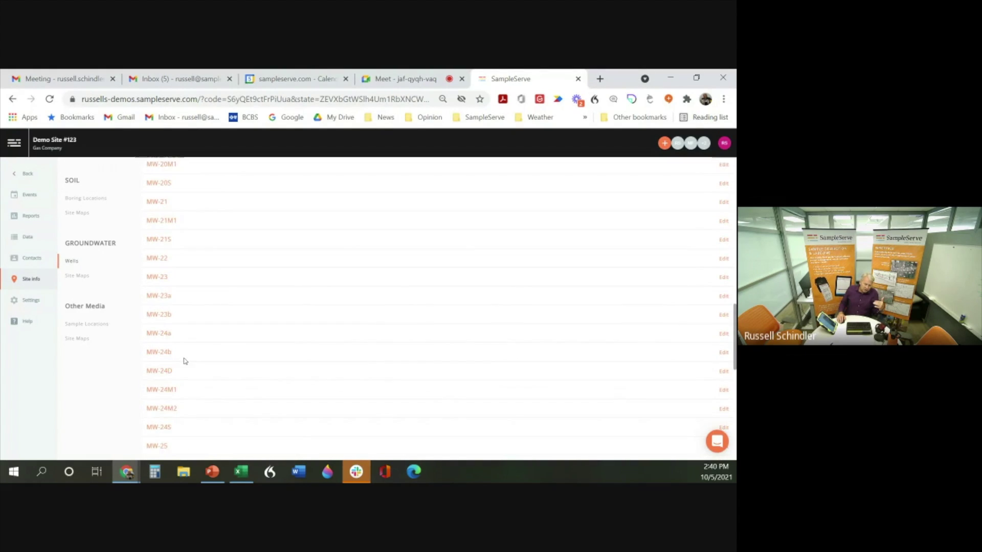
scroll(185, 361, up, 10)
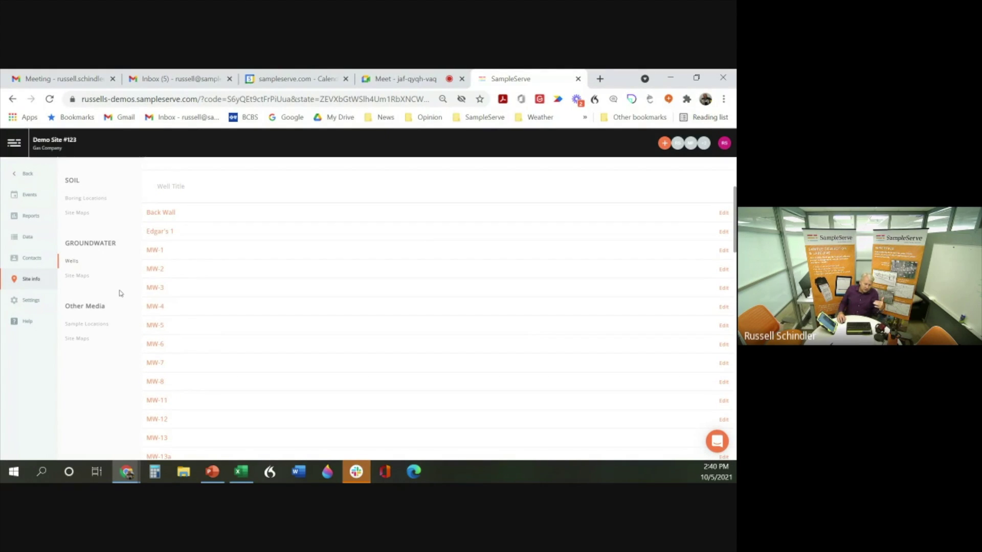
click(155, 268)
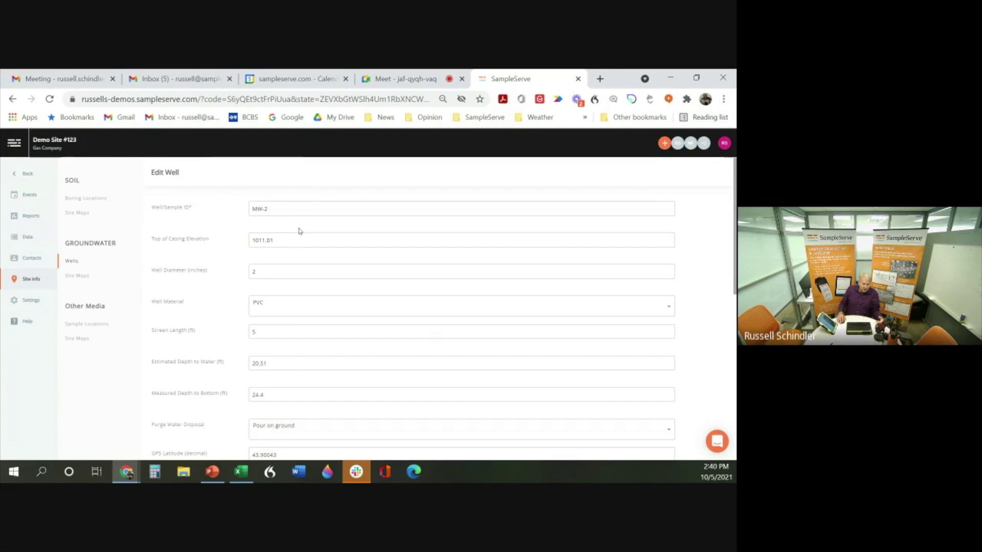
scroll(300, 232, down, 10)
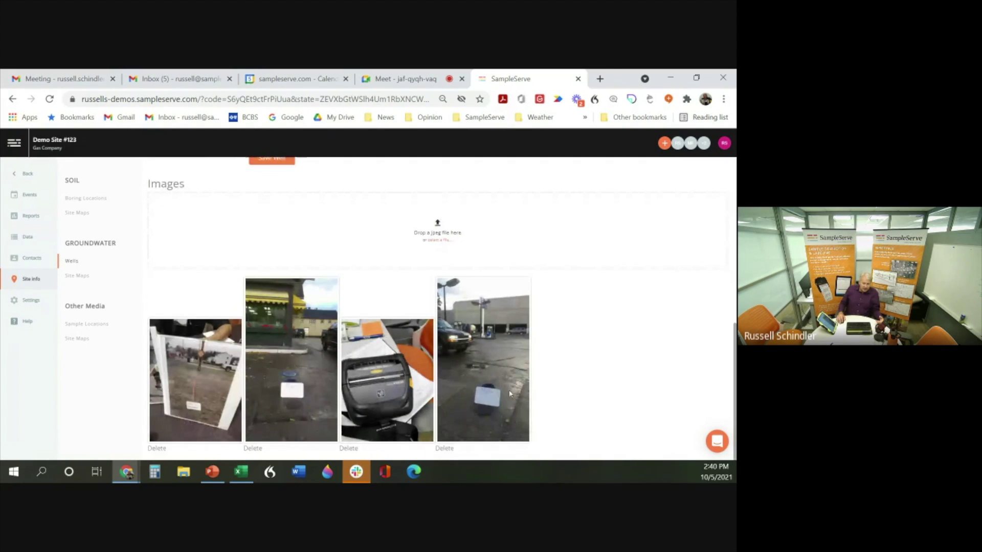
scroll(392, 310, up, 10)
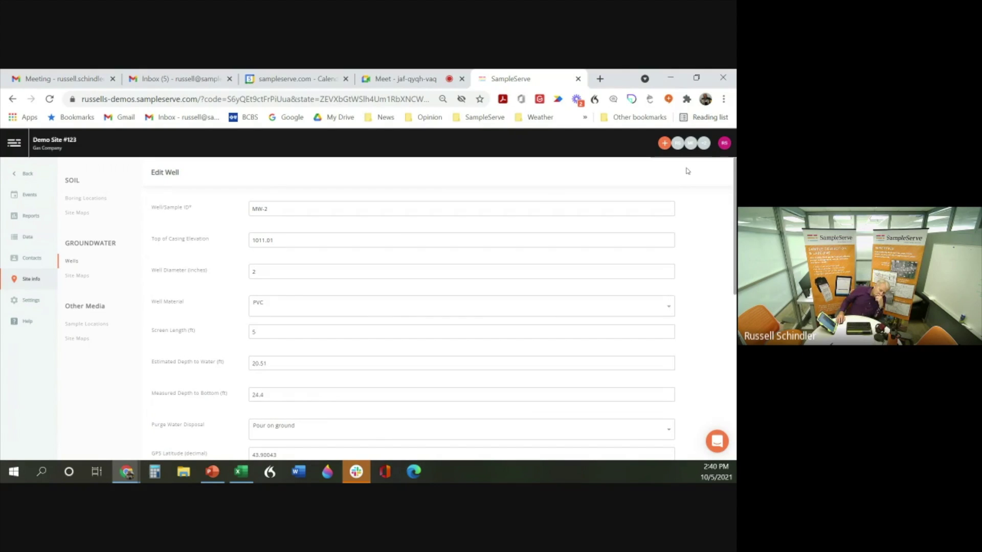
click(74, 262)
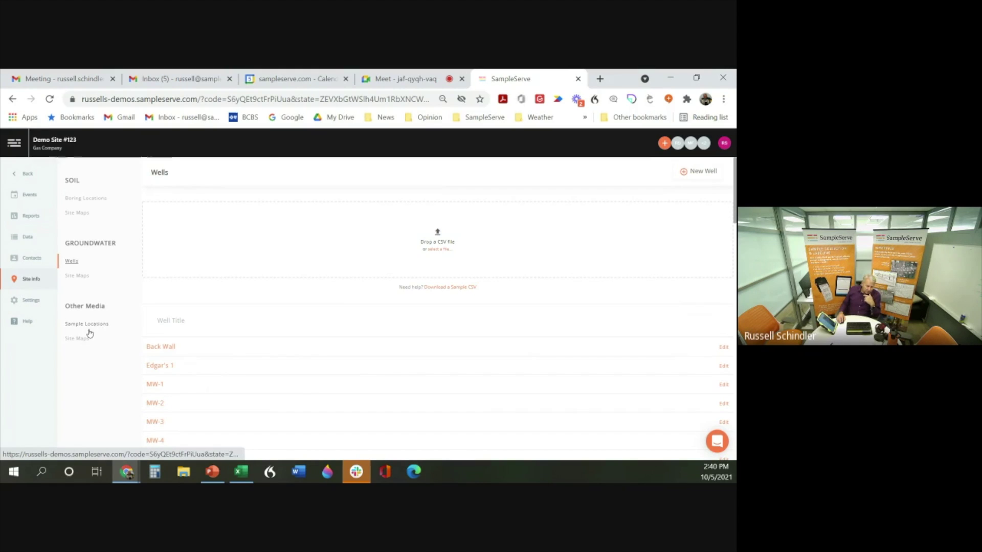
Step: Review the existing groundwater site maps and their previews
click(77, 276)
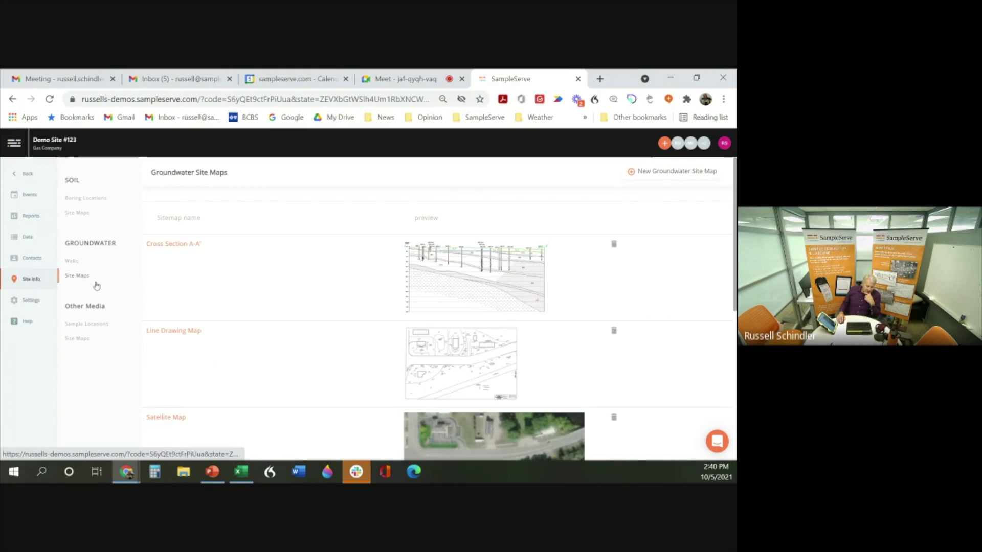
scroll(343, 326, down, 3)
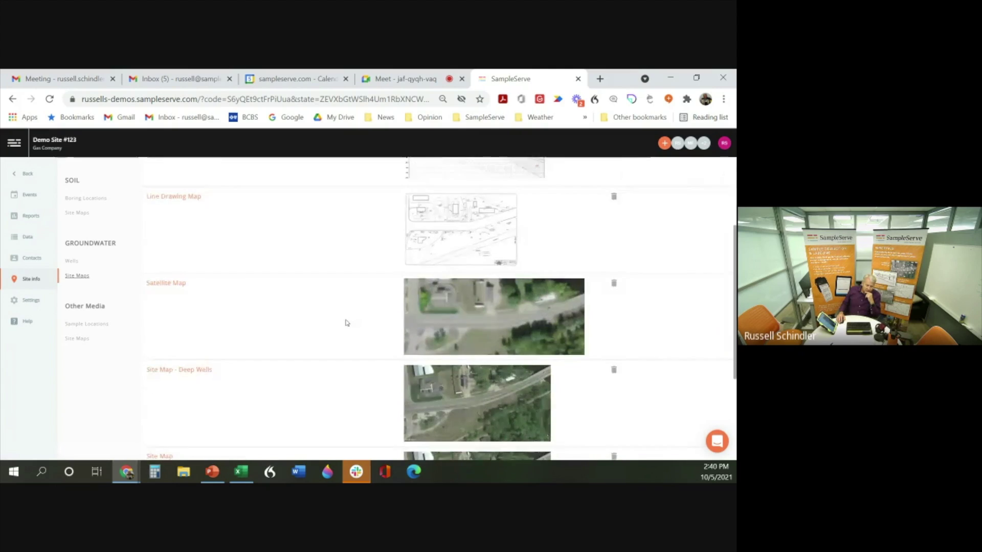
scroll(346, 323, up, 3)
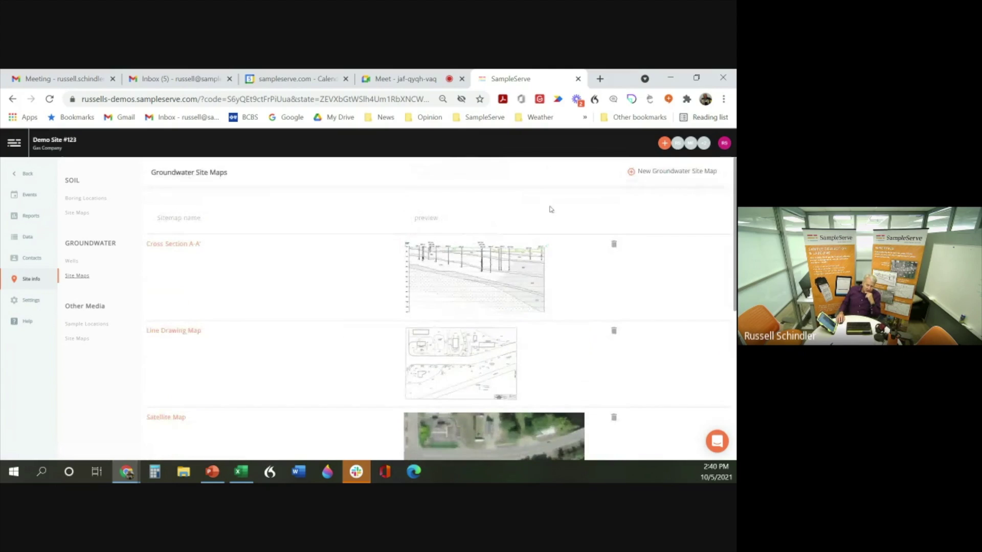
Step: Create a new groundwater site map titled "New Sat Map" that uses a satellite image
click(661, 173)
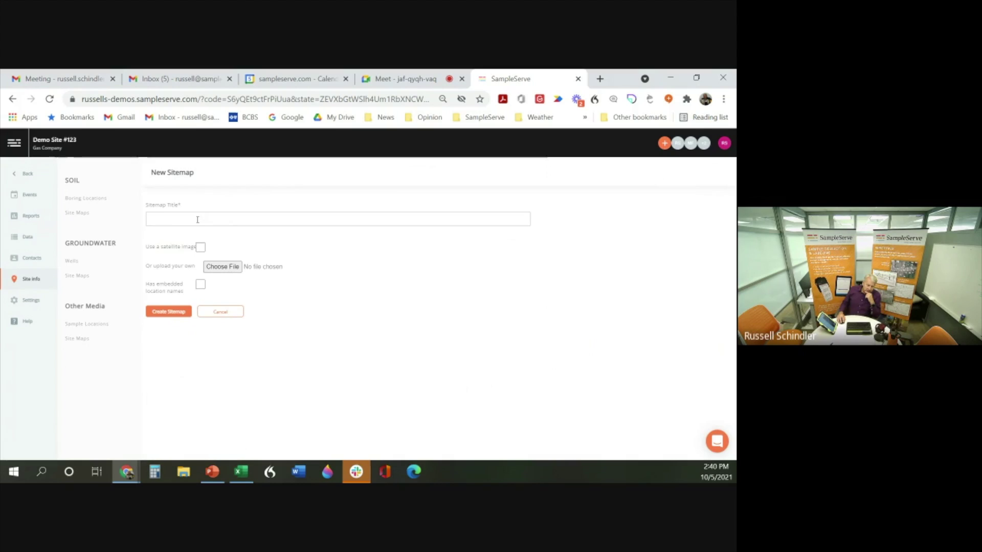
click(200, 247)
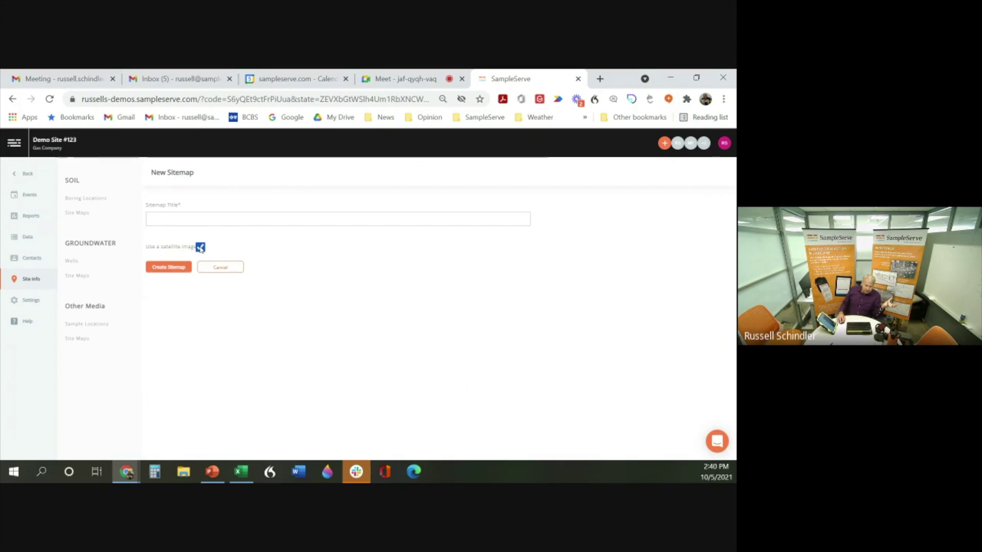
click(206, 217)
text(N)
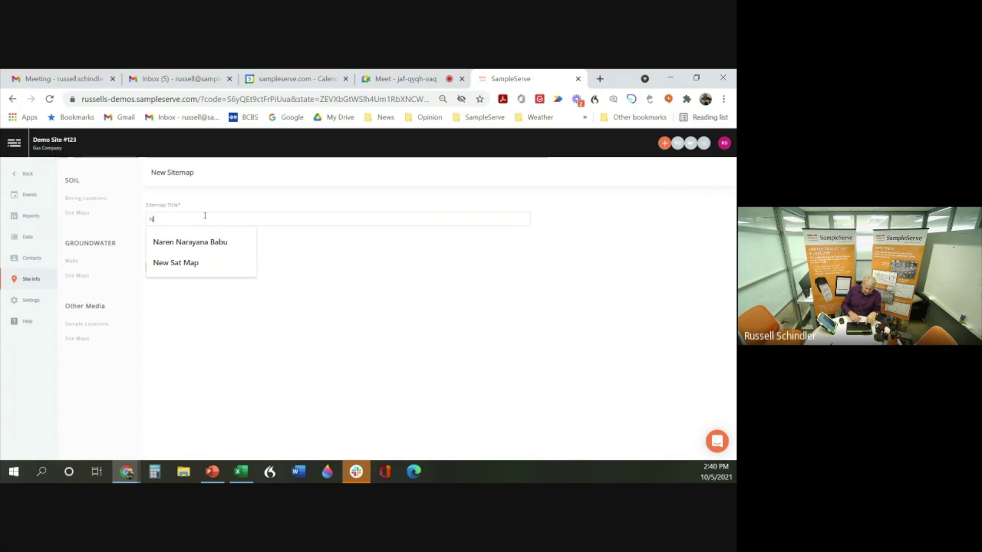
text(ew Sat)
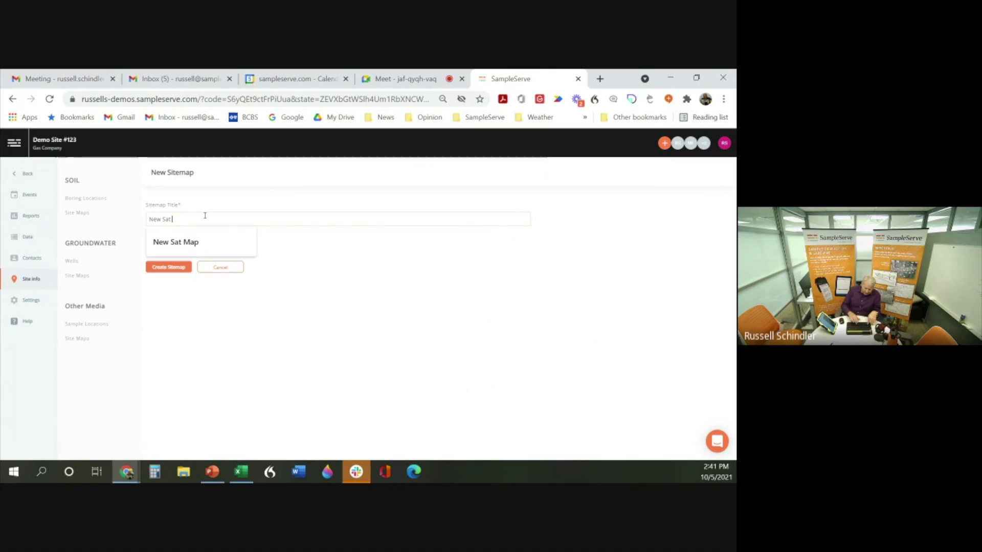
text( Map)
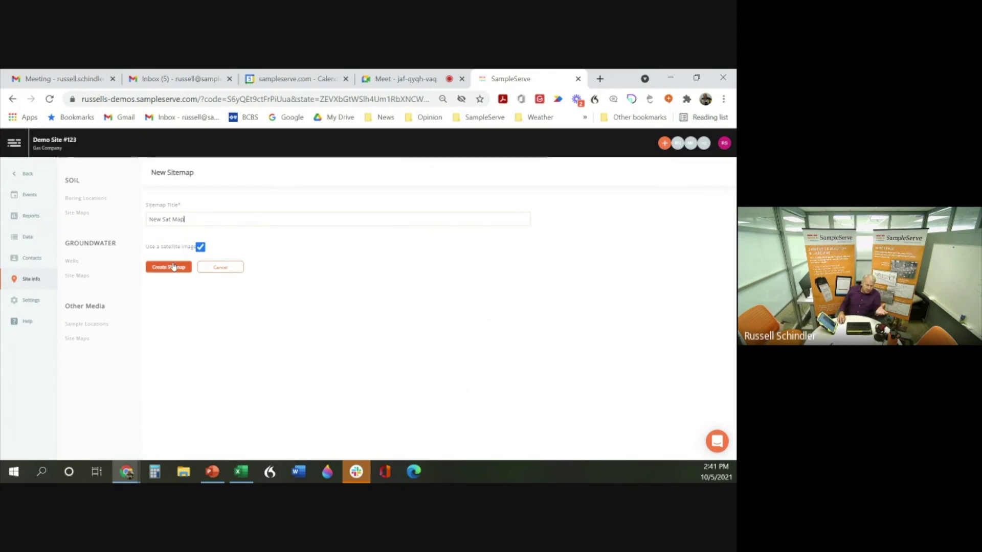
click(179, 268)
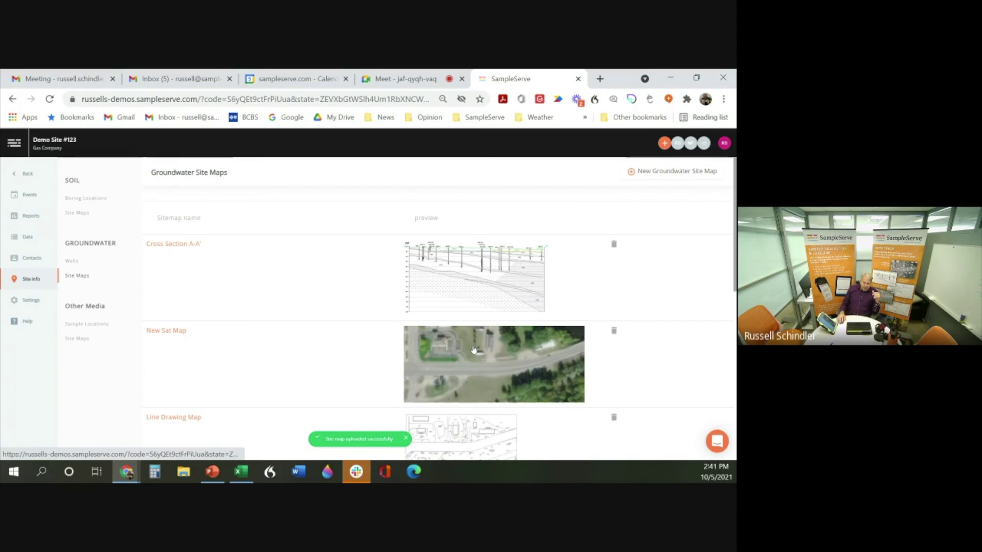
Step: Open New Sat Map and remove the Edgar's 1 well from it
click(473, 350)
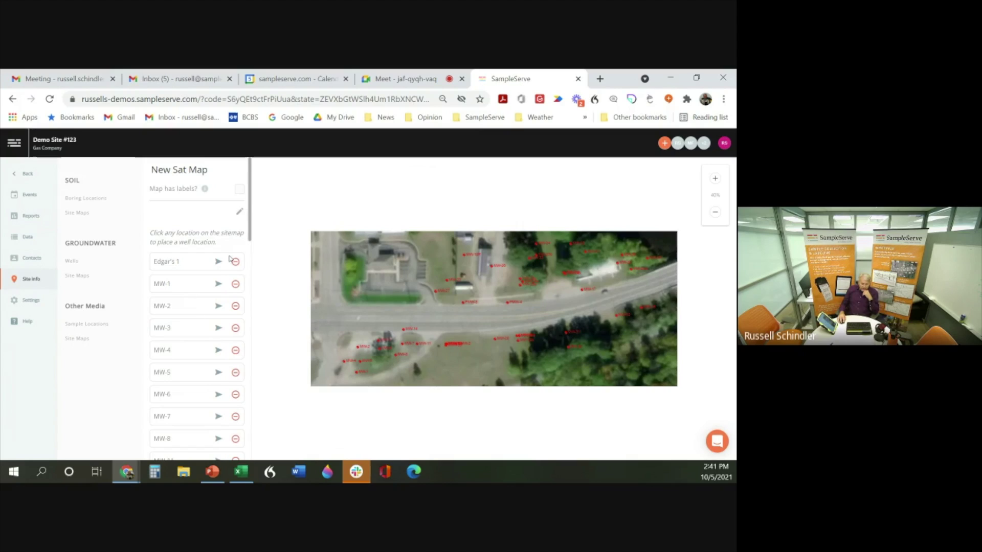
click(236, 263)
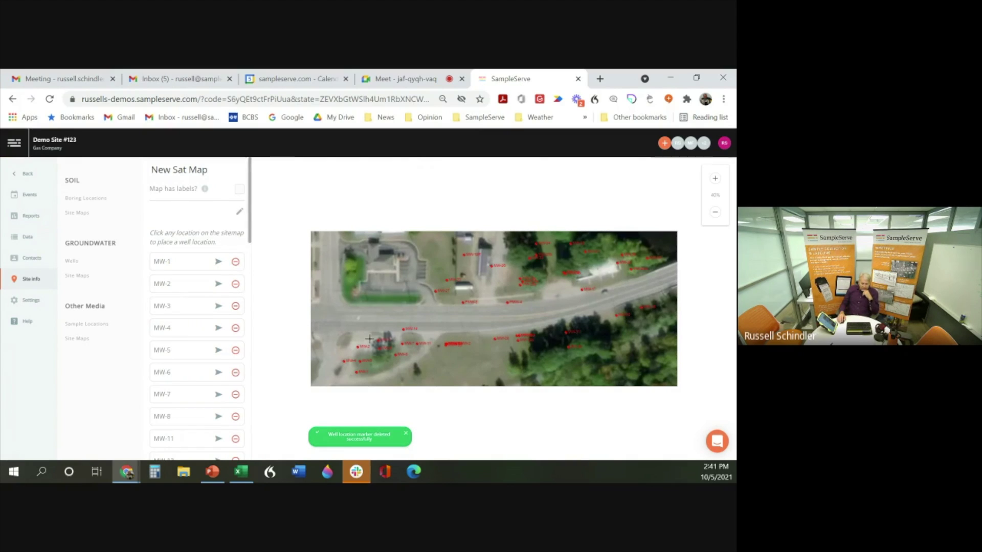
scroll(213, 340, down, 10)
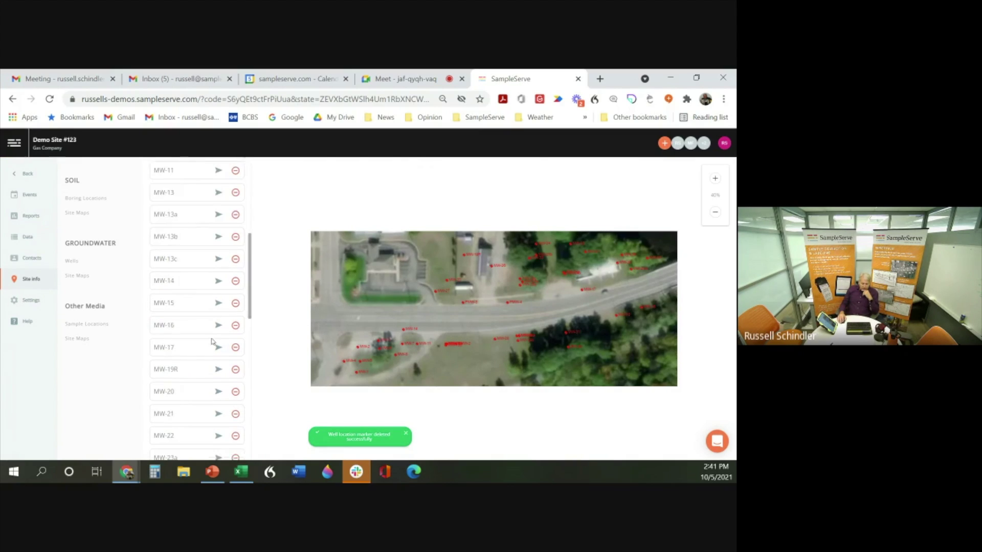
click(370, 280)
click(361, 182)
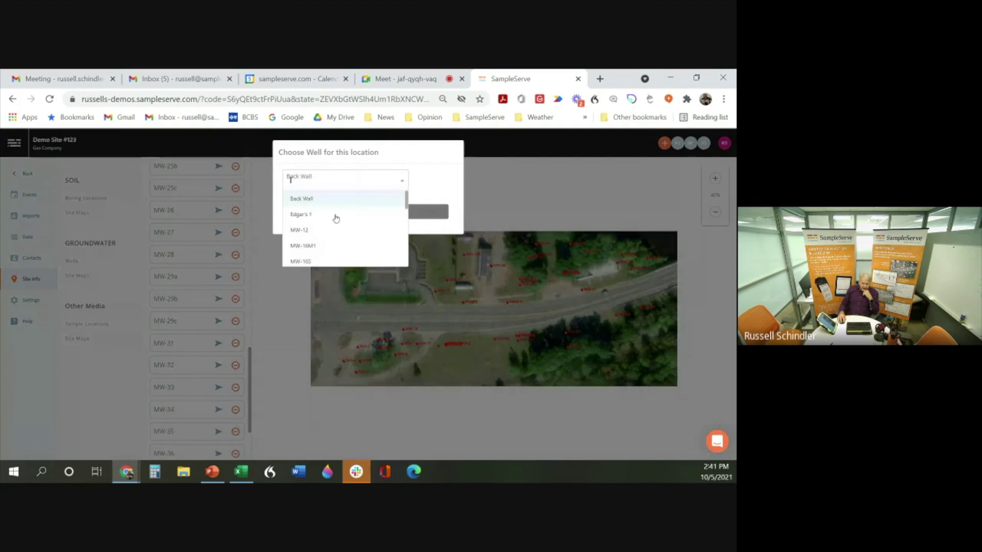
scroll(316, 228, down, 5)
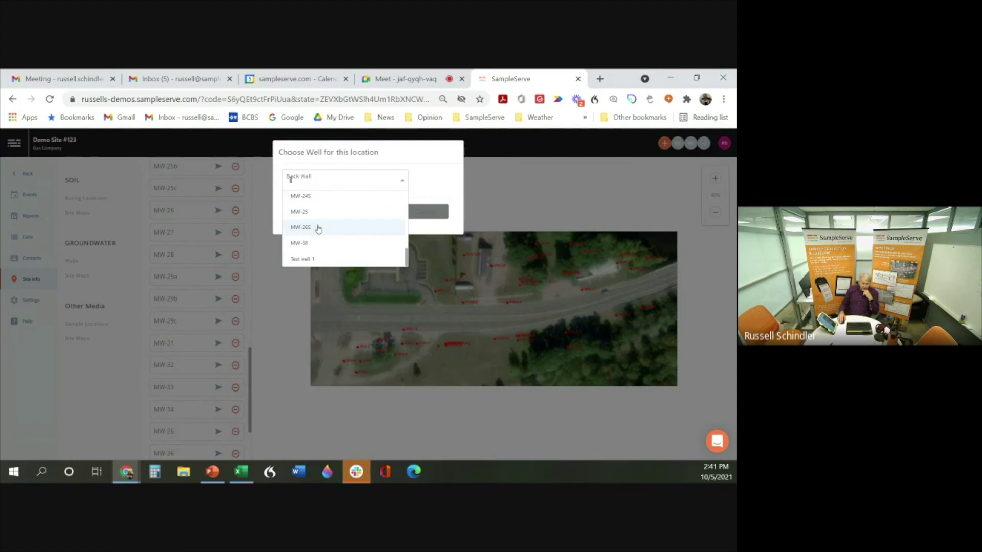
scroll(332, 225, up, 5)
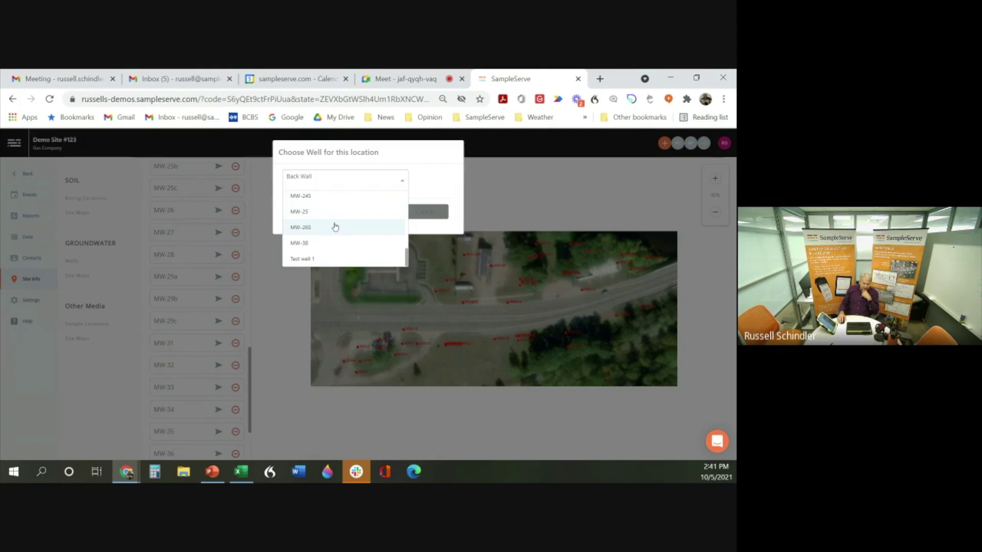
click(448, 156)
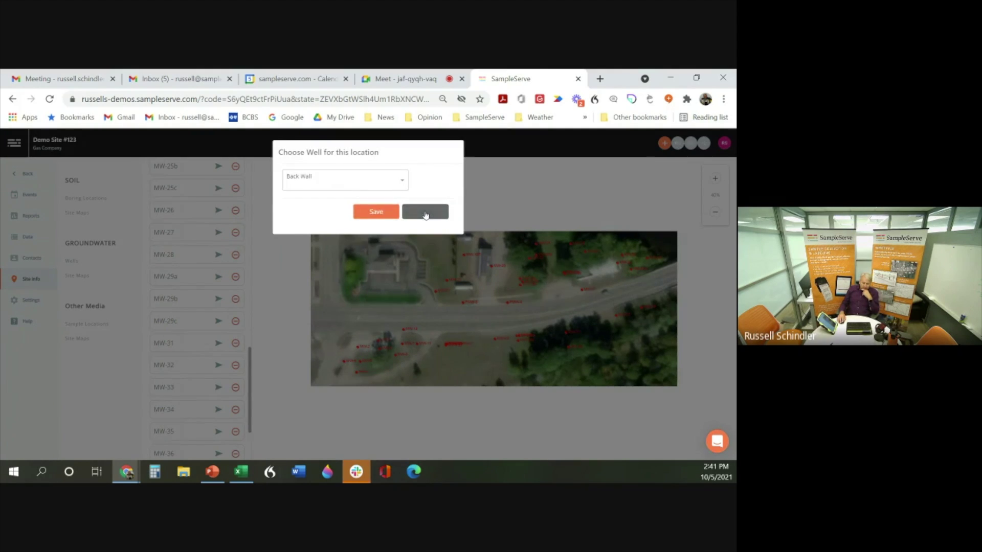
click(423, 212)
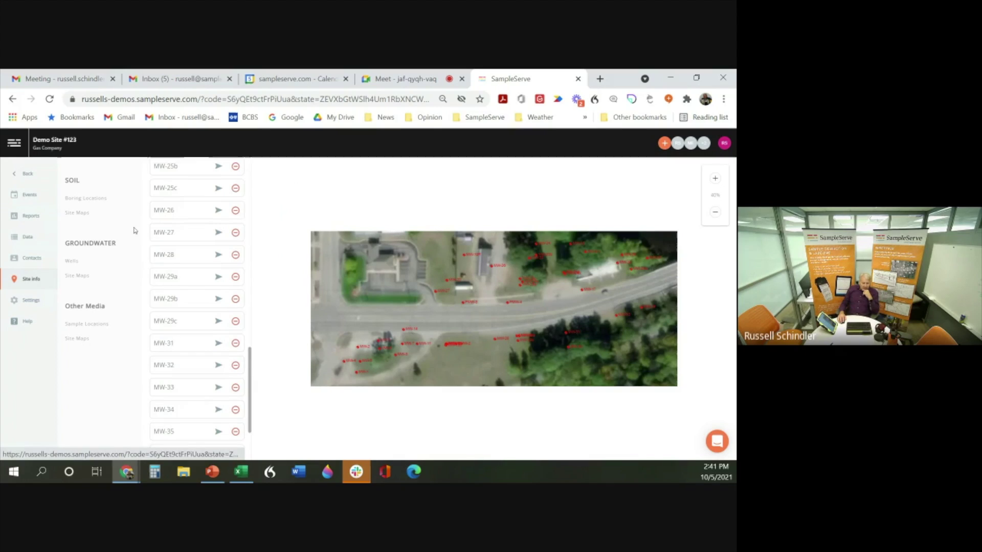
Step: Return to the groundwater site maps and open Cross Section A-A'
click(80, 276)
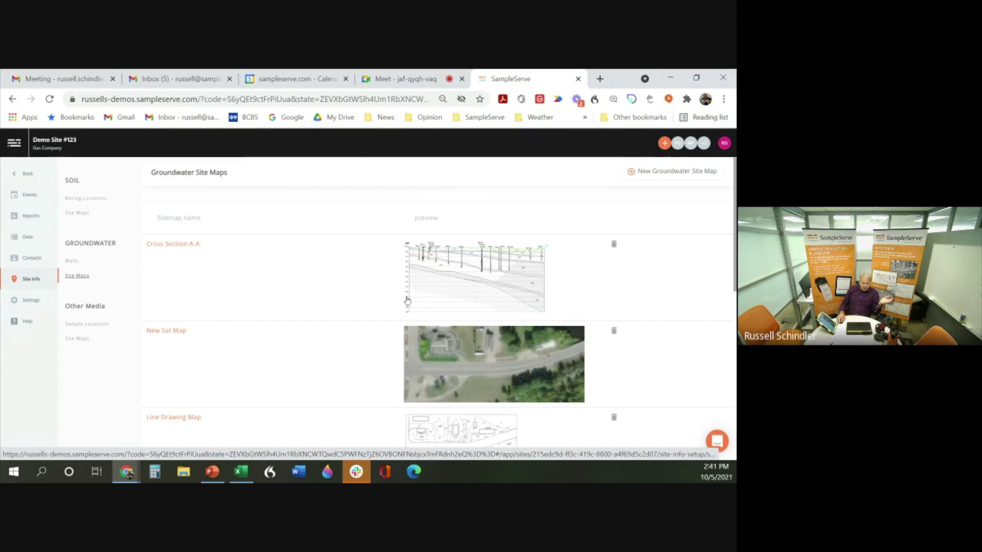
click(465, 277)
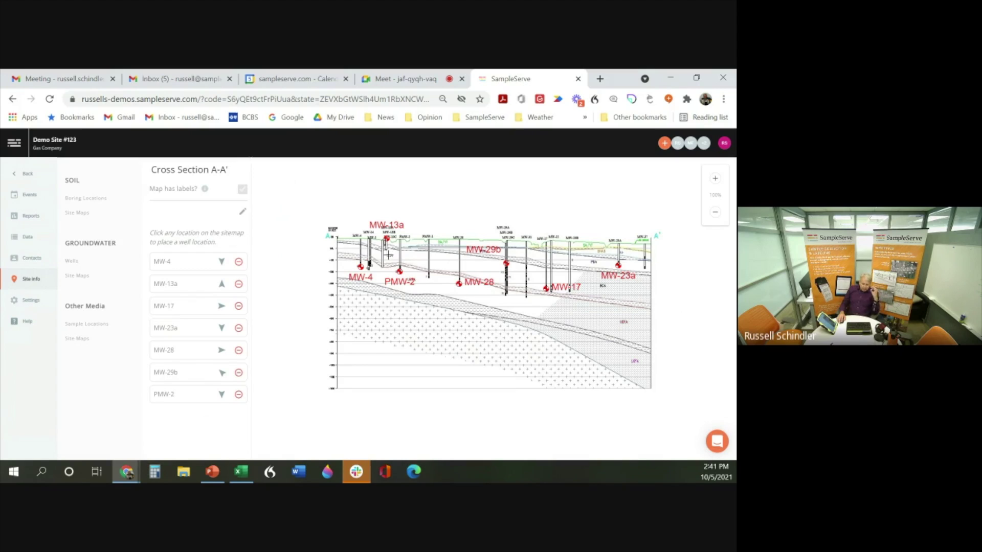
Step: Place well MW-3 in the dotted layer below the middle of the cross section, and remove it from the map again
click(469, 331)
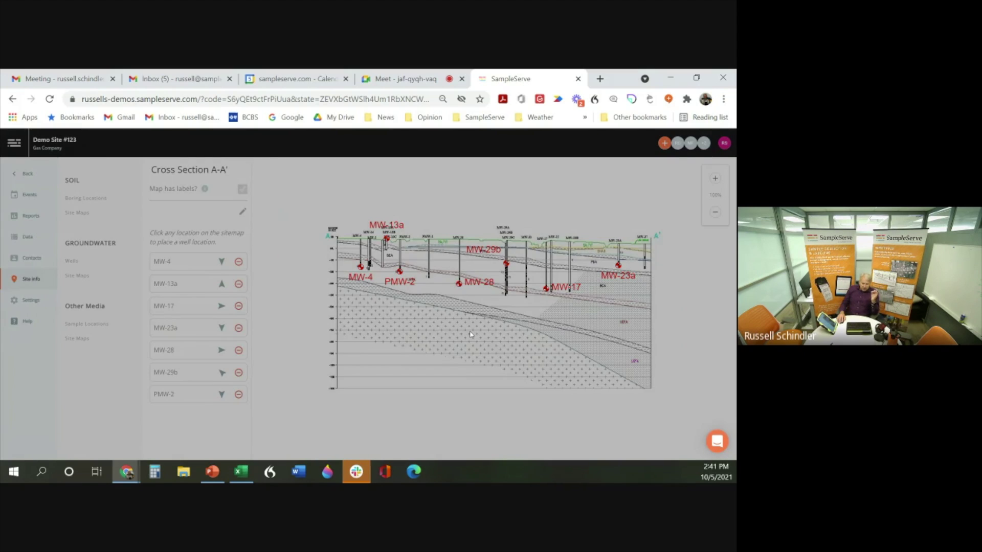
click(299, 181)
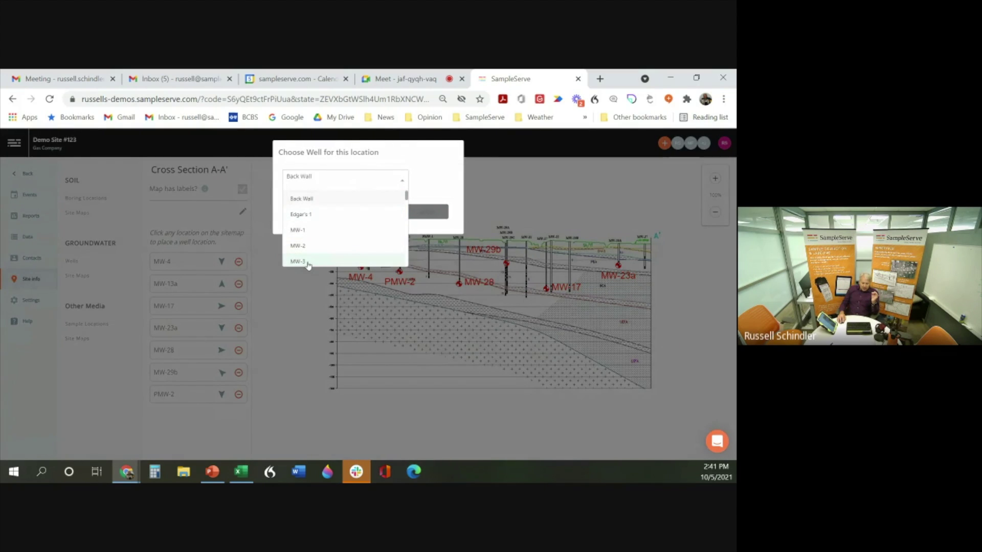
click(307, 262)
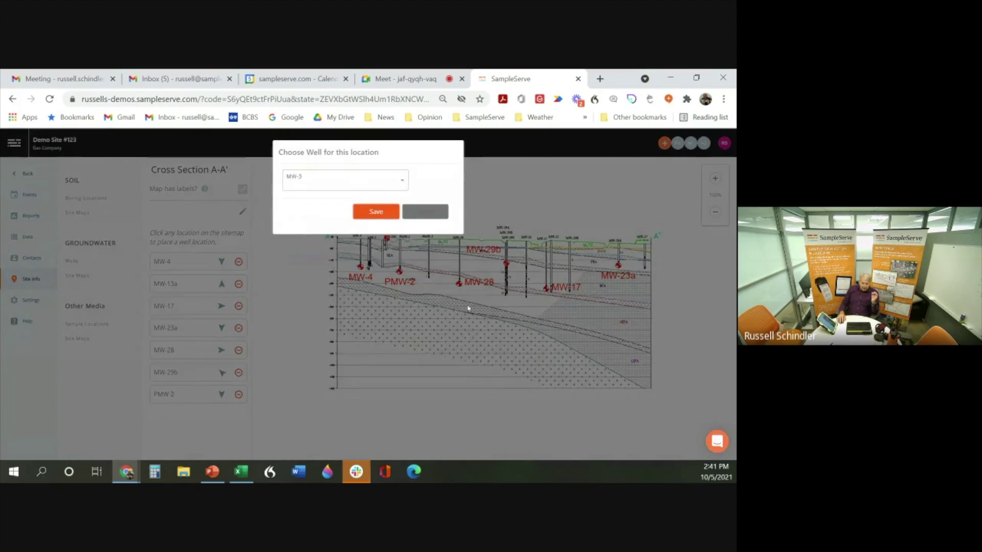
click(376, 211)
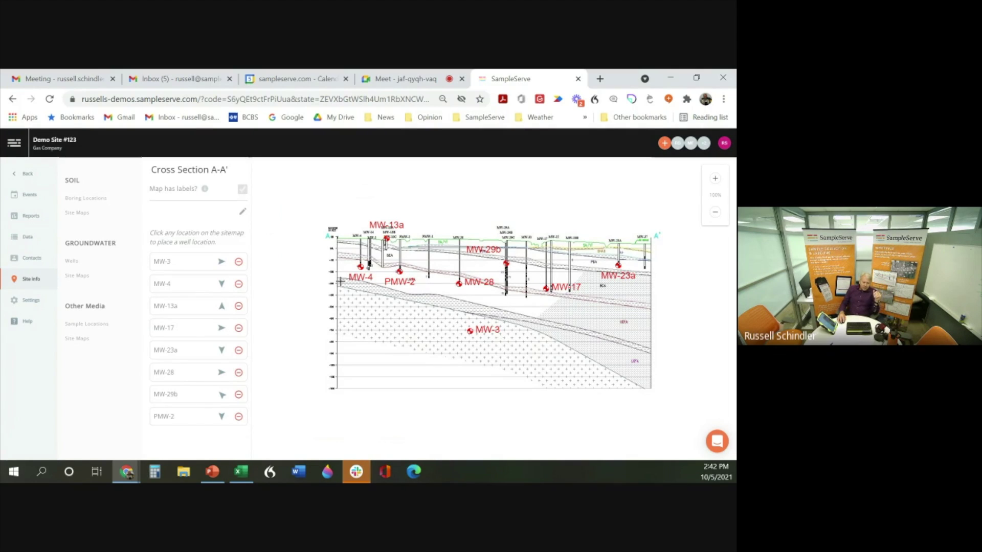
click(239, 263)
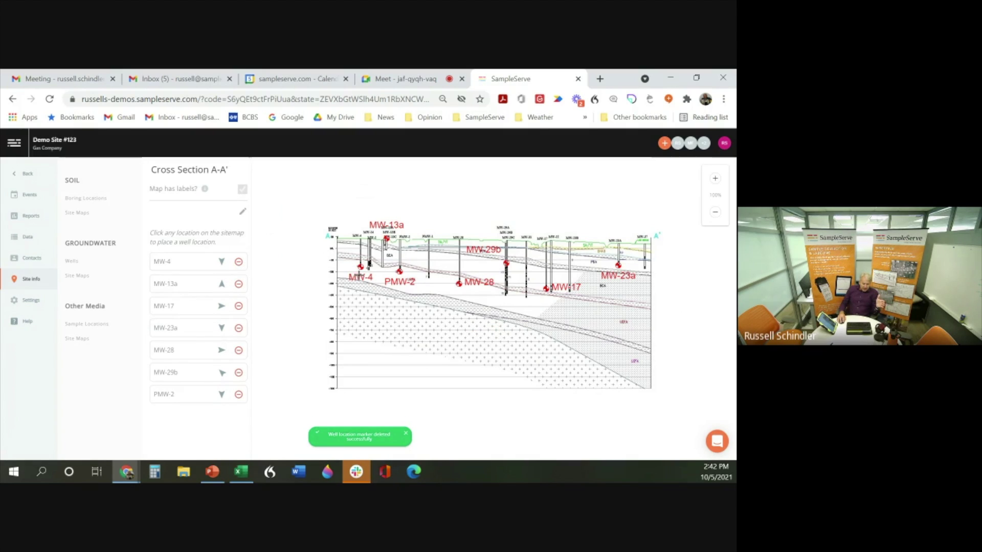
Step: Rotate the MW-4 label around its marker on the cross section until it sits at the marker's lower left
click(222, 261)
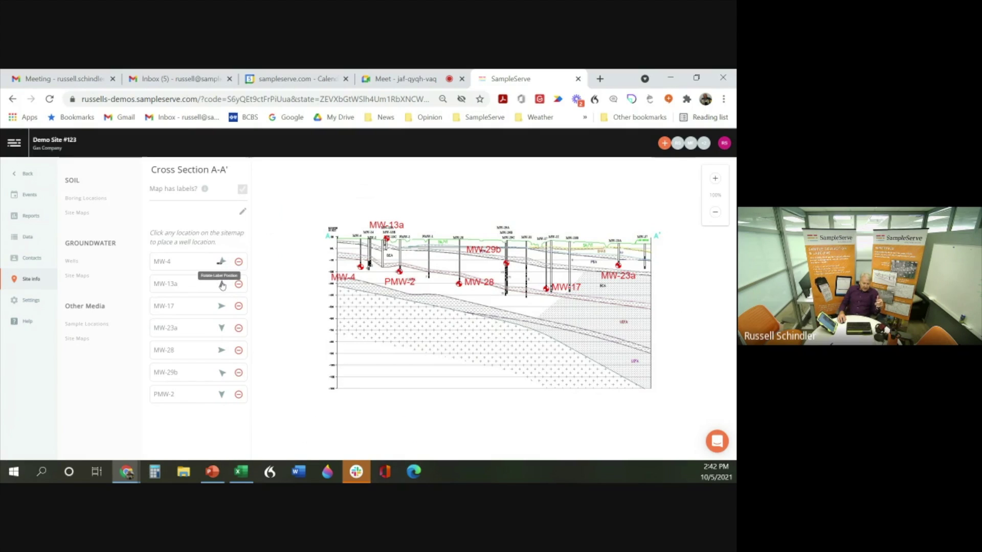
click(221, 261)
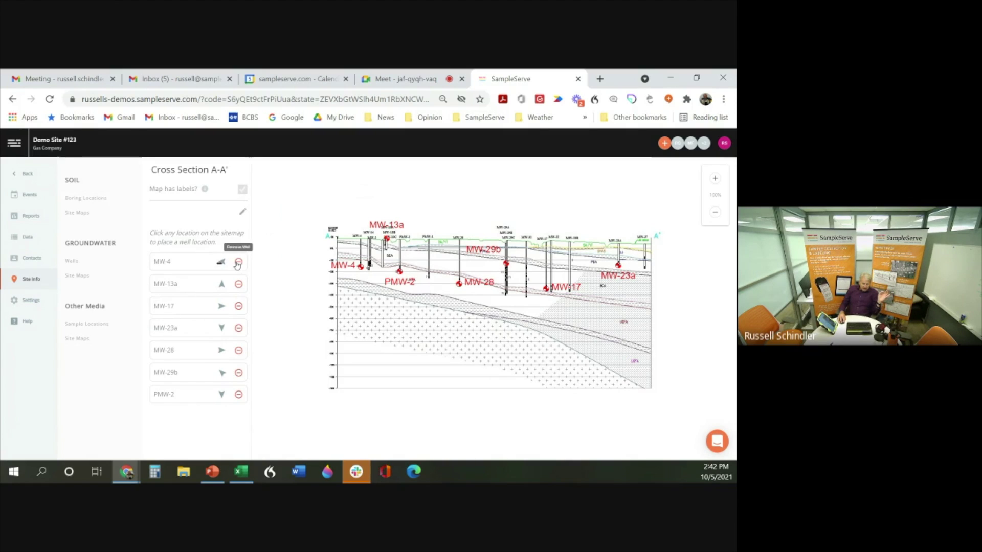
click(222, 263)
click(222, 263)
click(222, 263)
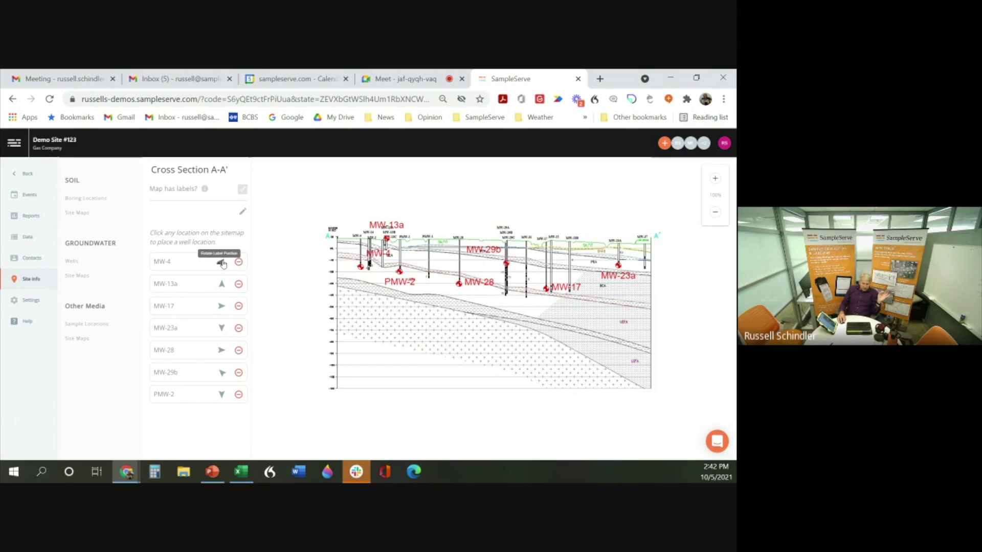
click(223, 264)
click(223, 264)
click(223, 263)
click(223, 264)
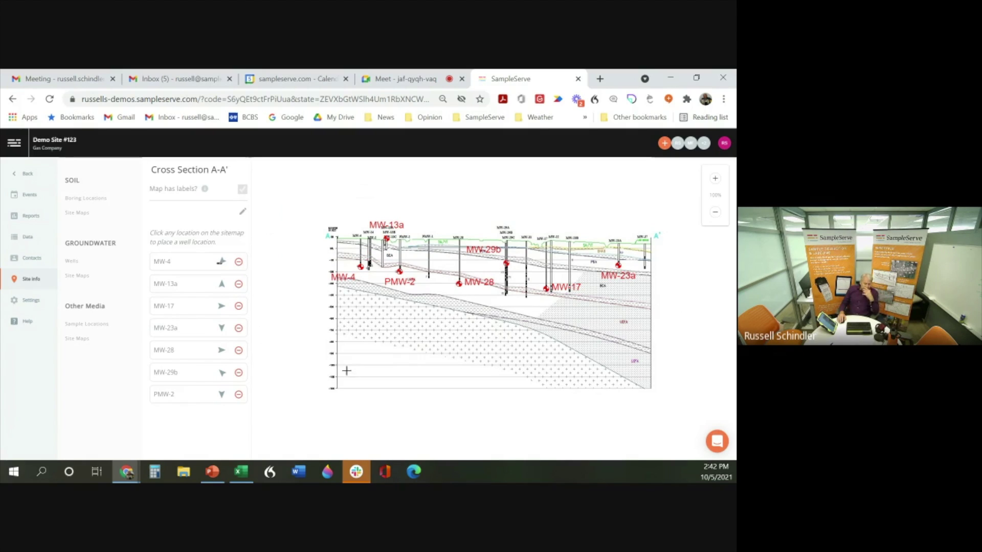
Step: Look through the groundwater site maps list and examine the well labels on the Line Drawing Map
click(83, 278)
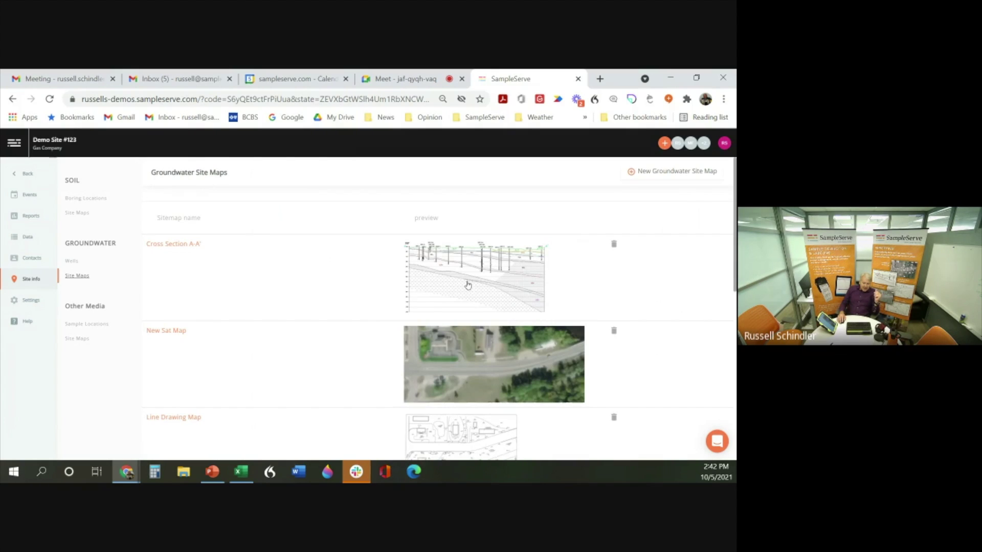
scroll(352, 305, down, 7)
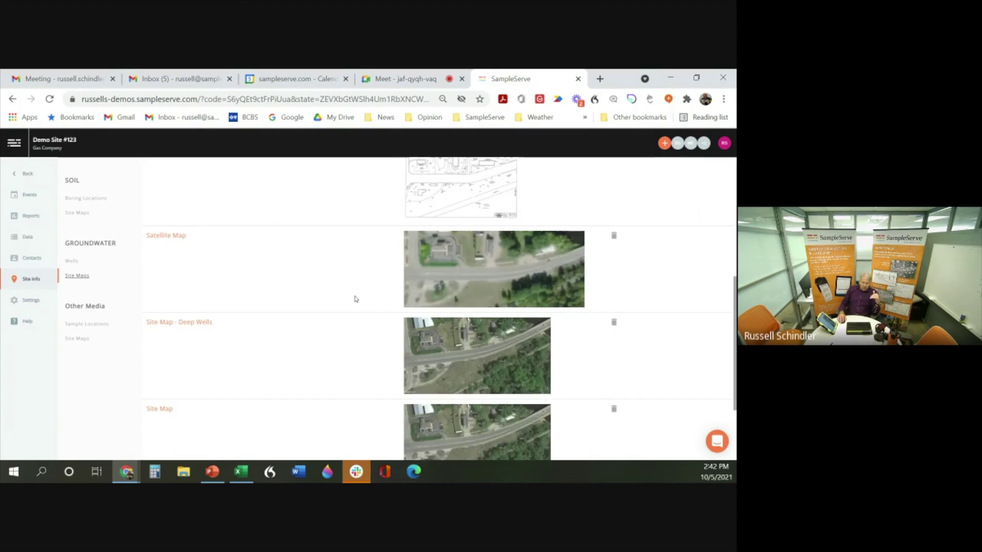
scroll(364, 306, up, 5)
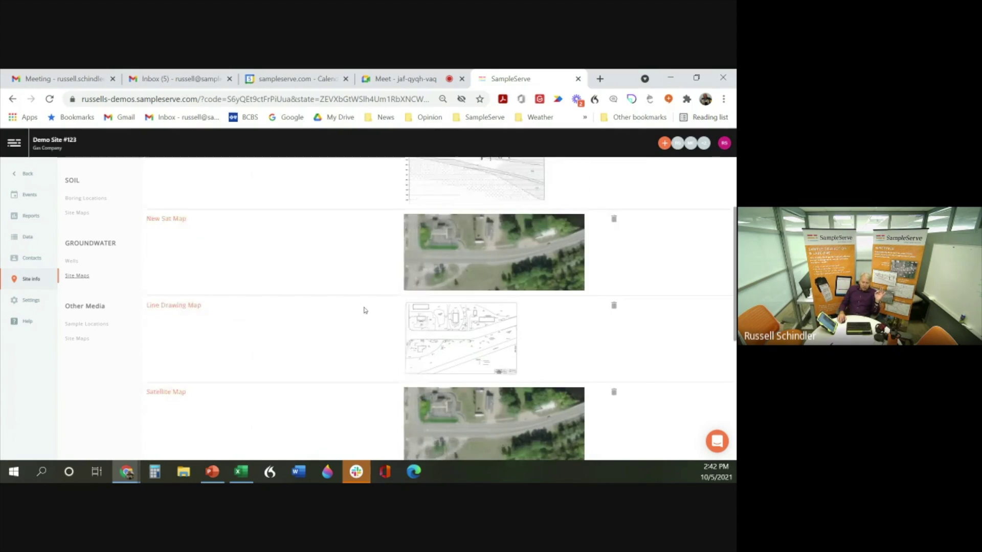
click(501, 328)
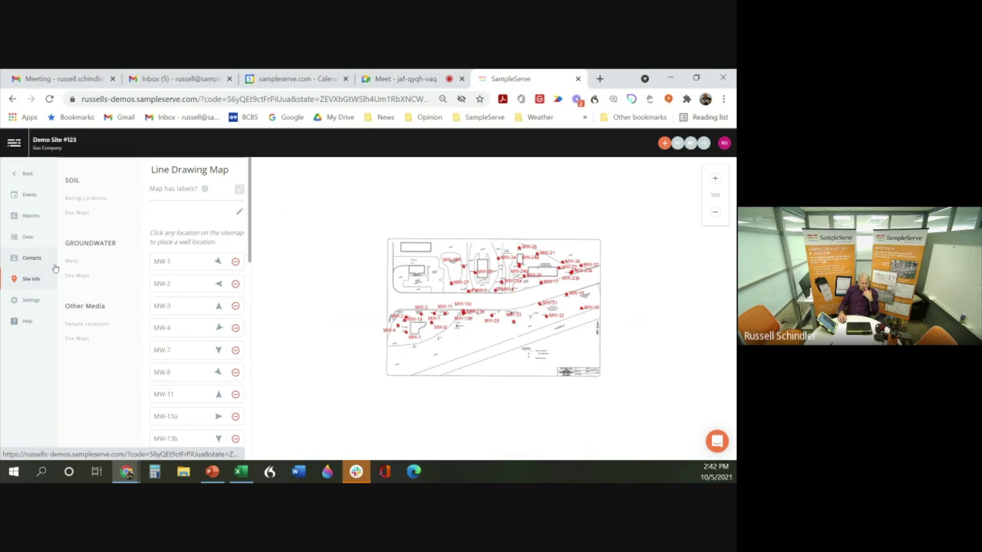
Step: Look over the project's contacts and the data upload pages for soil lab, groundwater lab and groundwater field data
click(32, 258)
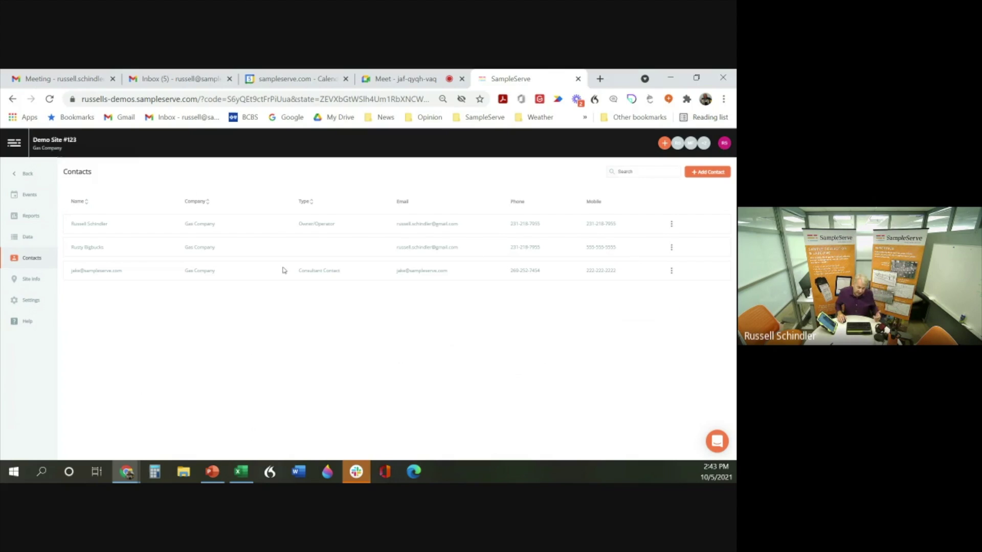
click(28, 241)
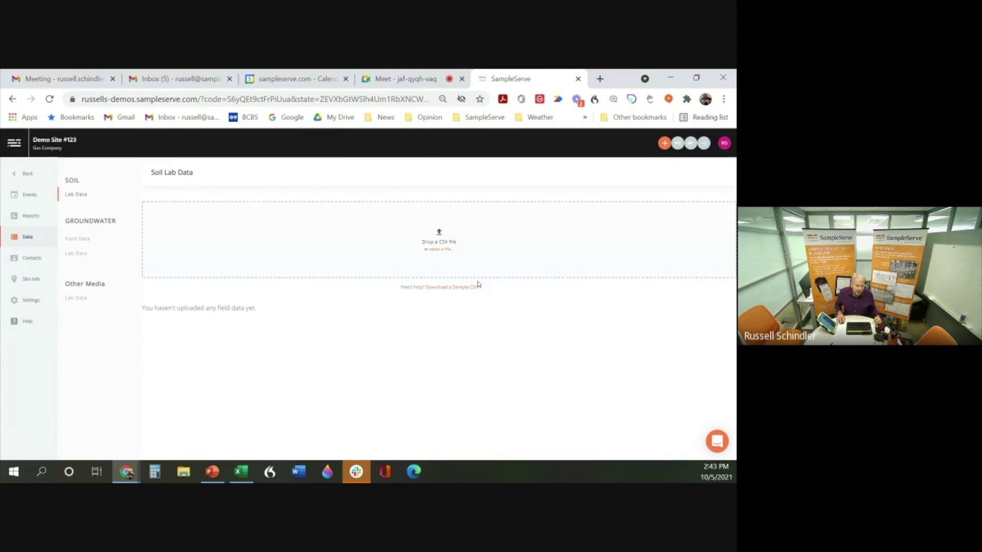
click(83, 255)
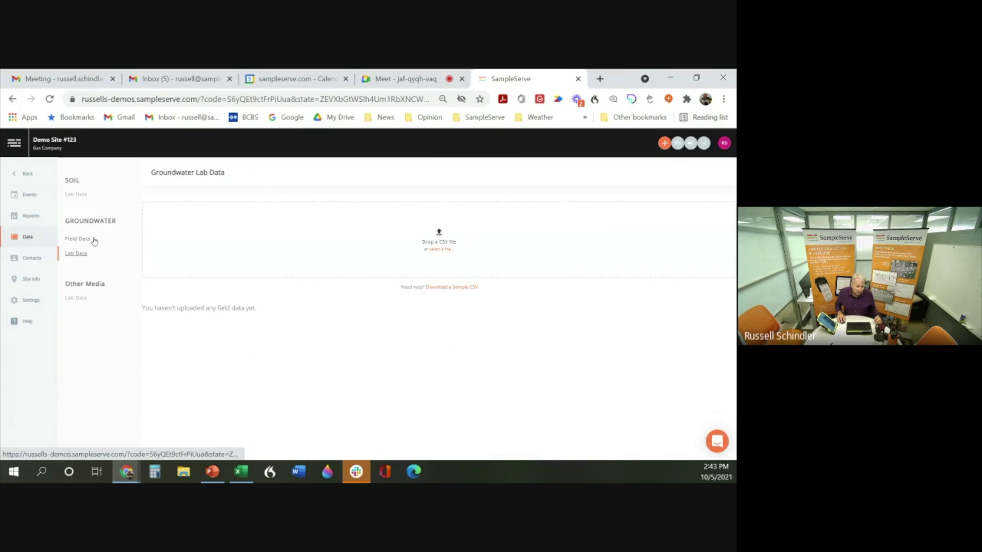
click(80, 243)
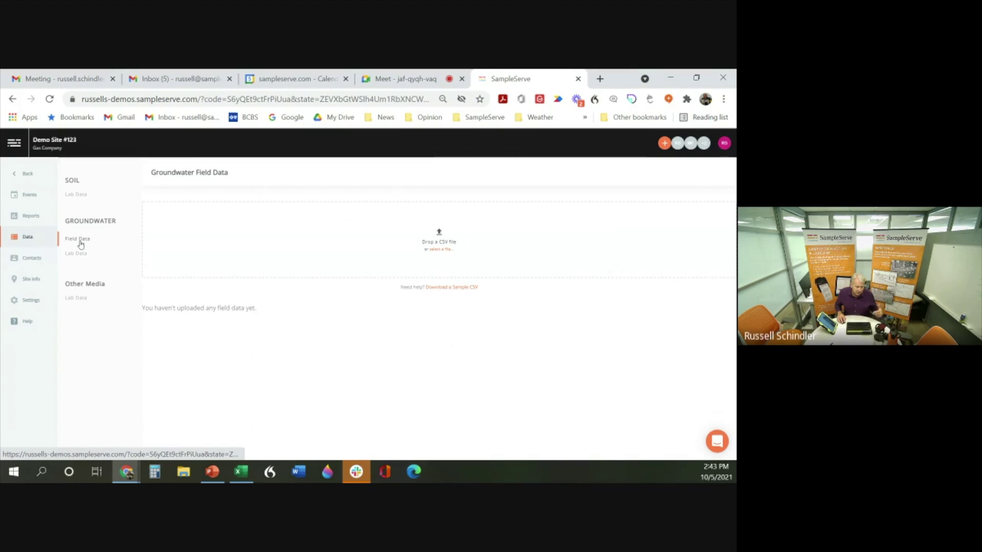
Step: Download the sample CSV for groundwater lab data and open it in Excel
click(80, 254)
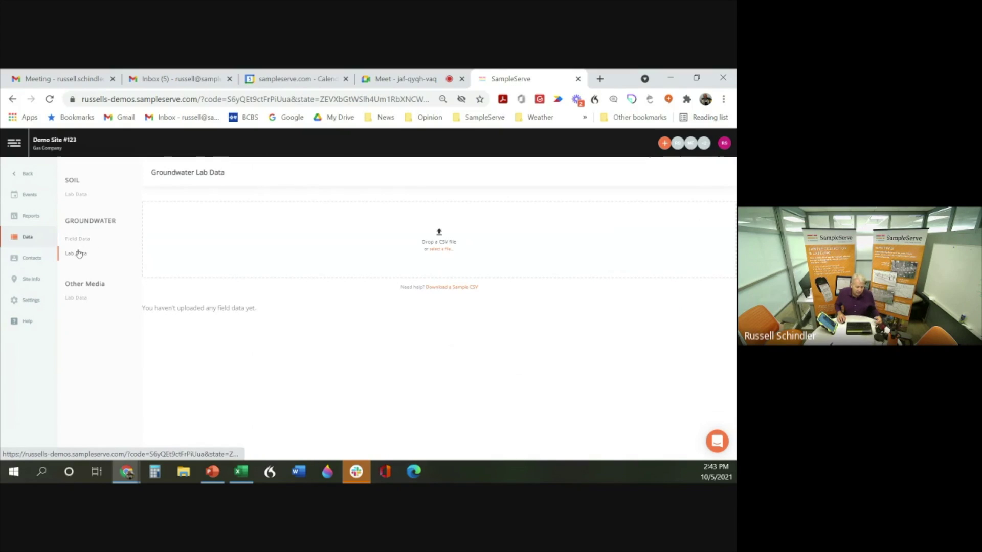
click(449, 290)
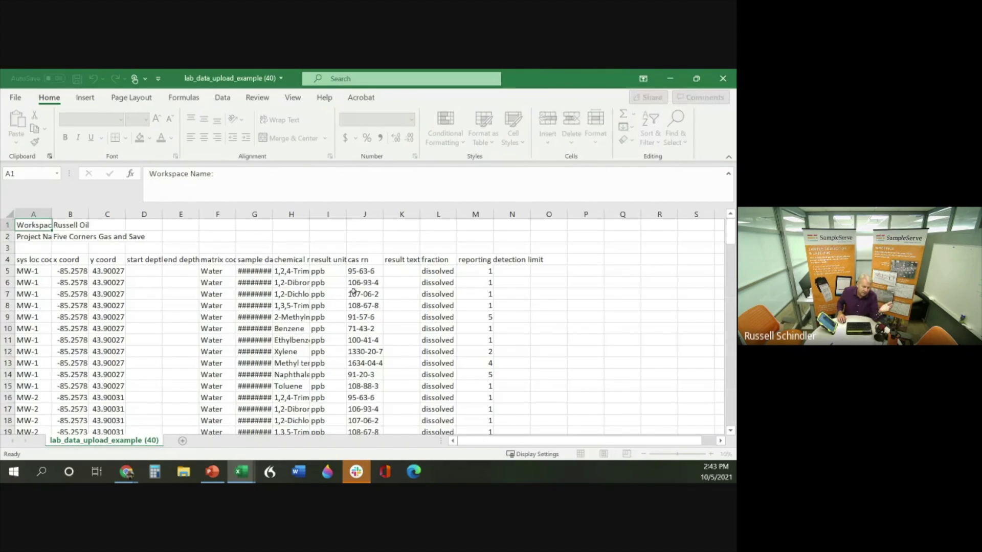
Step: Widen the sample date column in the lab data CSV to show full dates and switch back to SampleServe in Chrome
drag(273, 215, 311, 214)
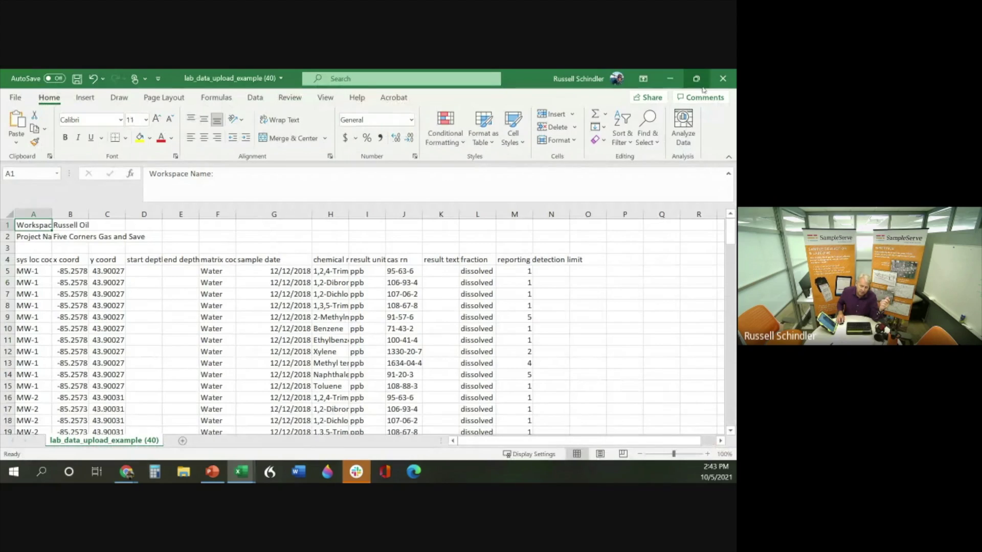
click(673, 79)
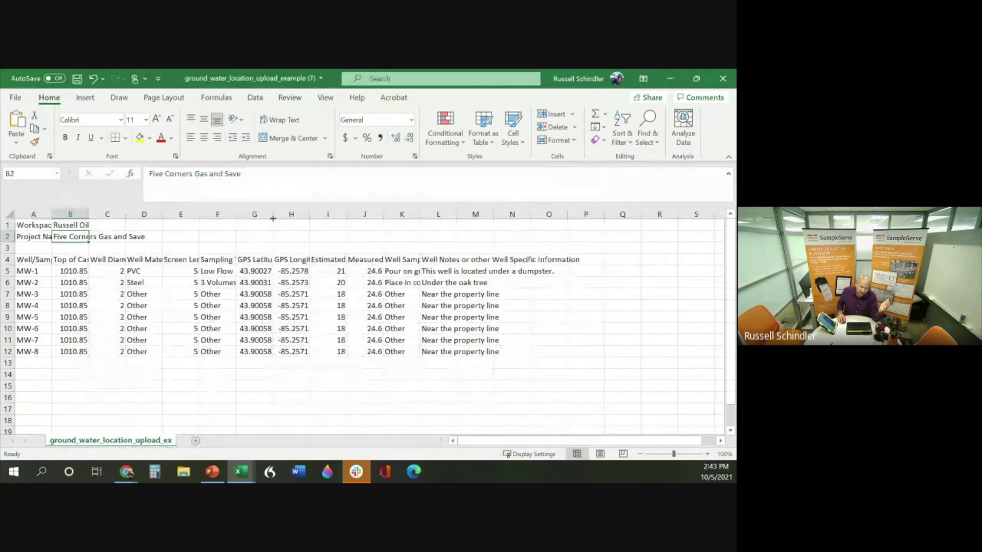
mouse_move(127, 472)
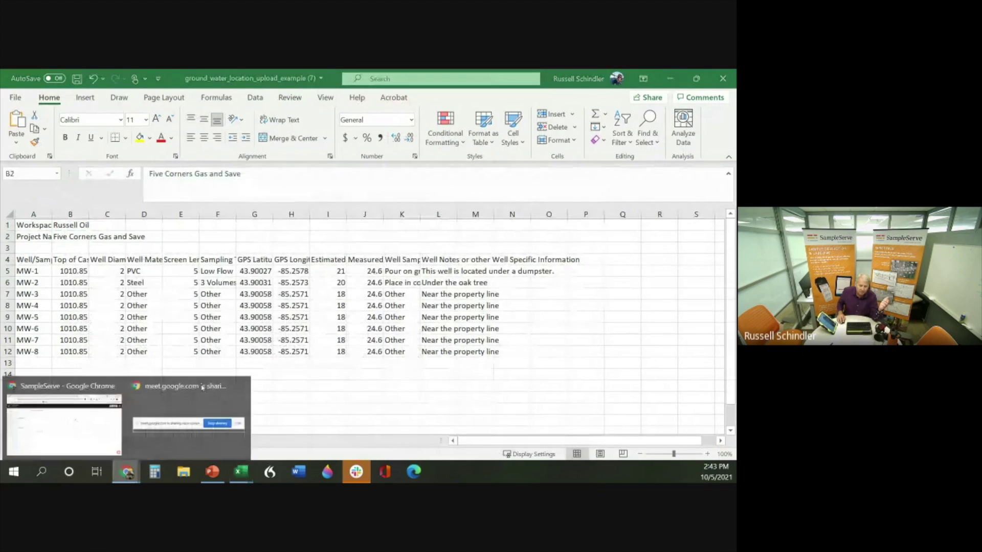
click(66, 414)
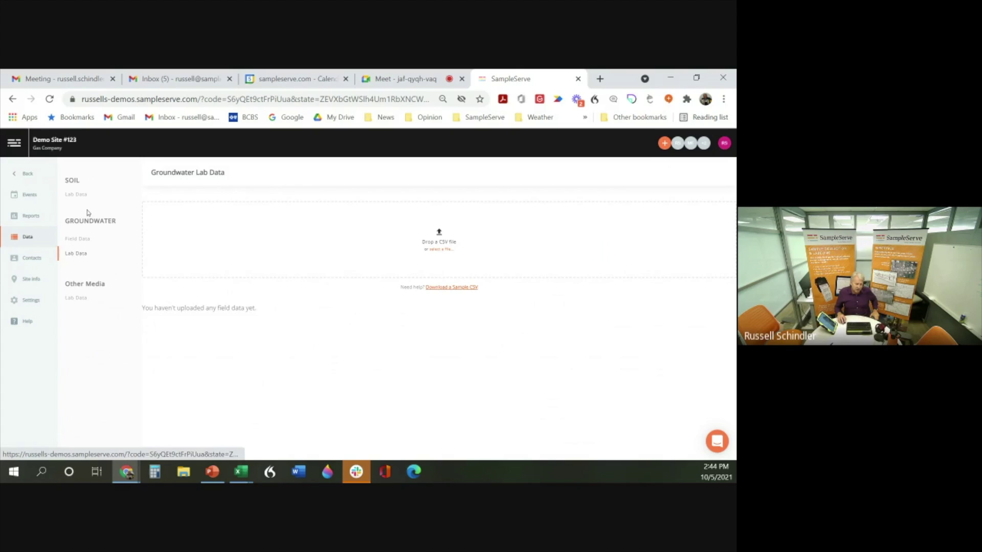
Step: Open the groundwater boxmaps report and display it on New Sat Map
click(26, 217)
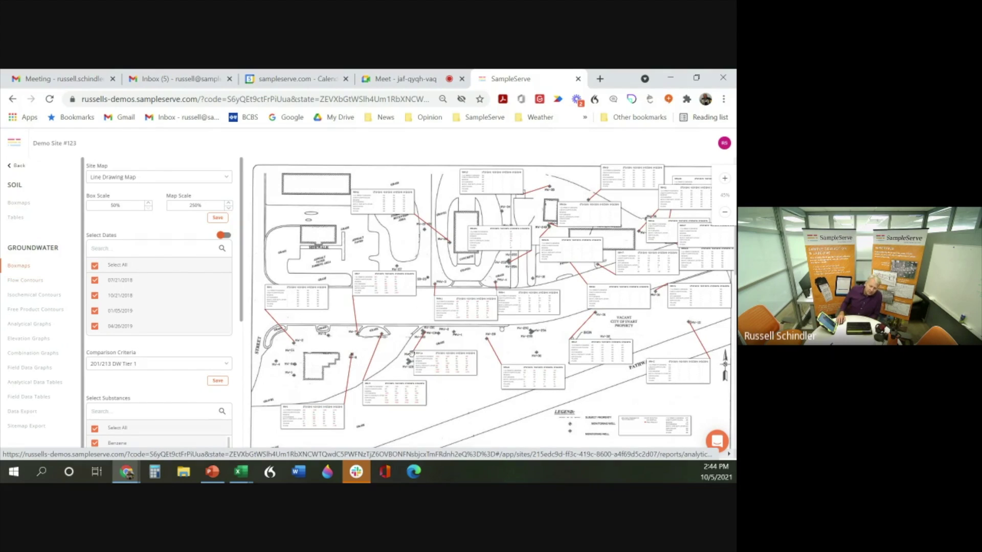
click(162, 183)
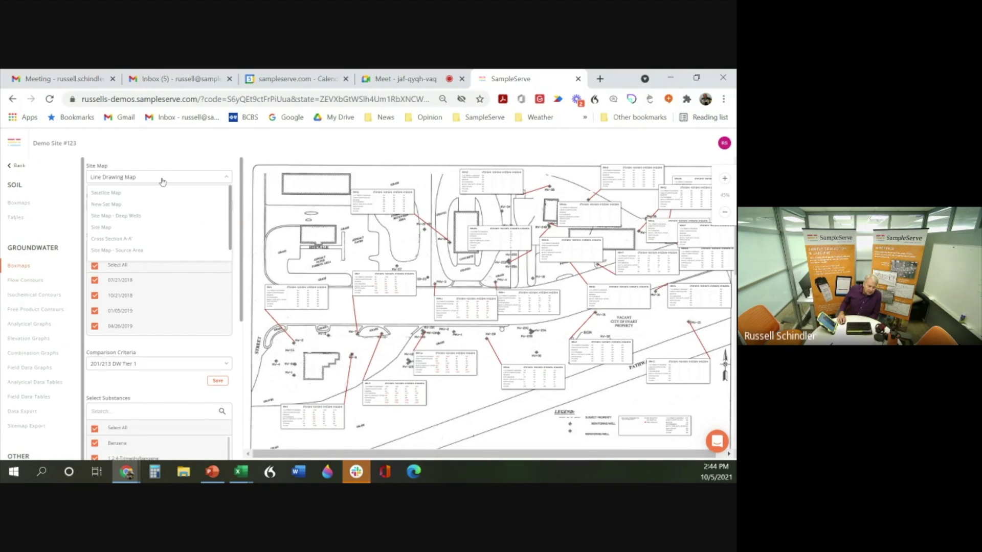
click(117, 205)
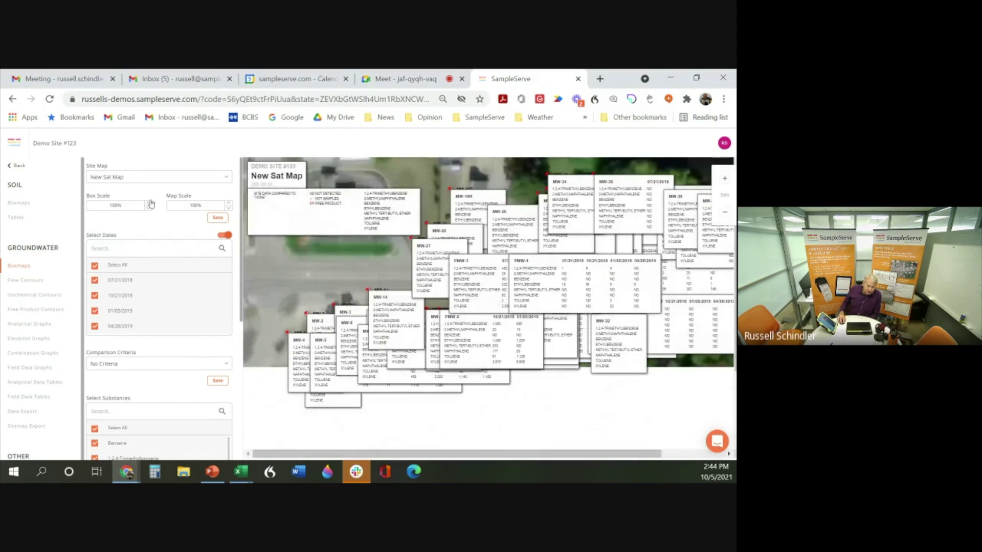
Step: Set the map scale to 150% and the box scale to 50%, and move the MW-27 box and its neighbour up and left
click(228, 203)
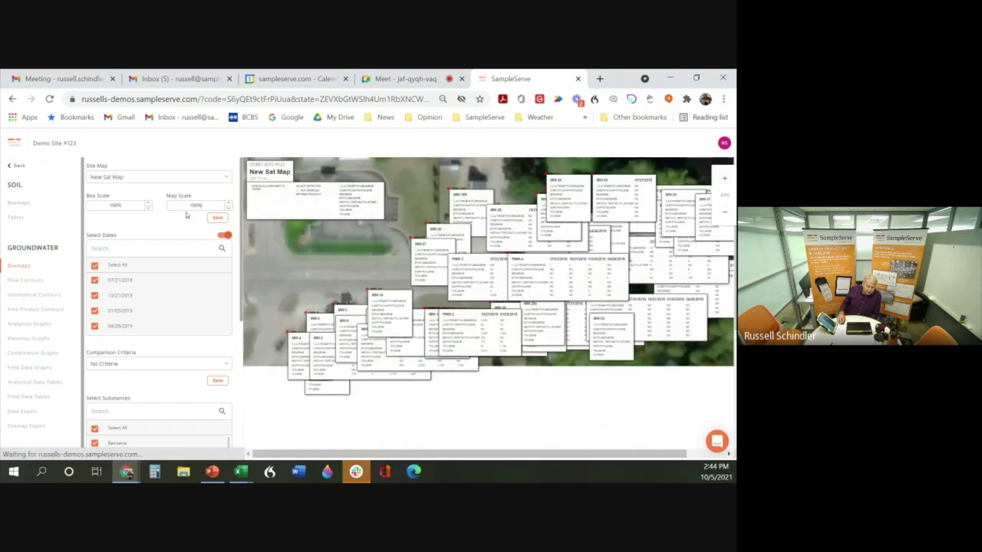
click(148, 209)
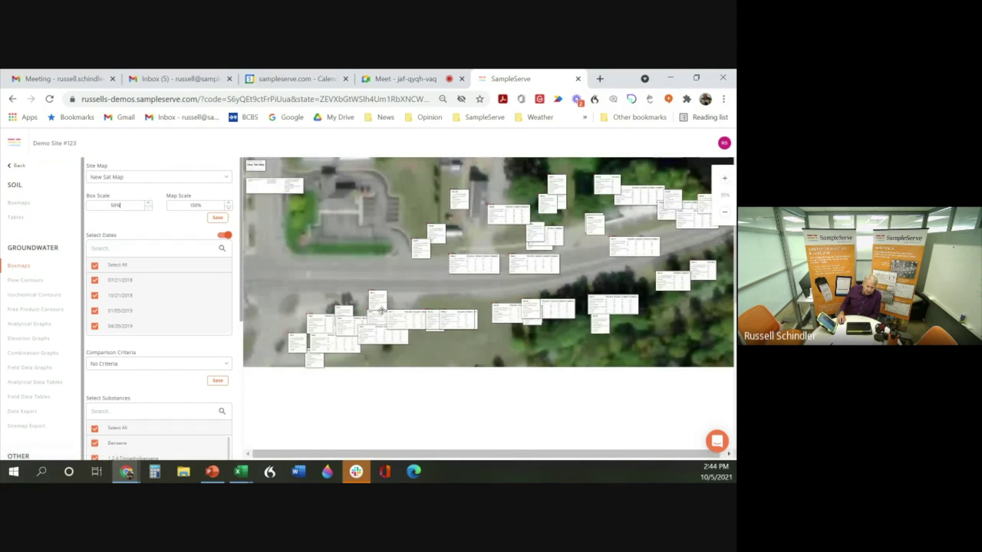
drag(424, 256, 388, 216)
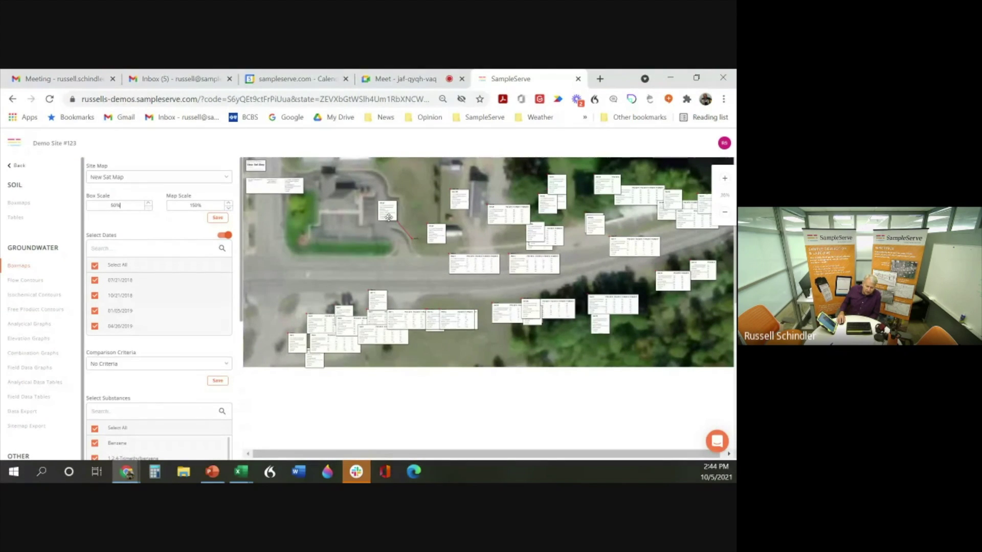
drag(446, 234, 421, 192)
Step: Switch the boxmap to Site Map and exclude the 07/21/2018 and 10/21/2018 sampling dates
click(199, 179)
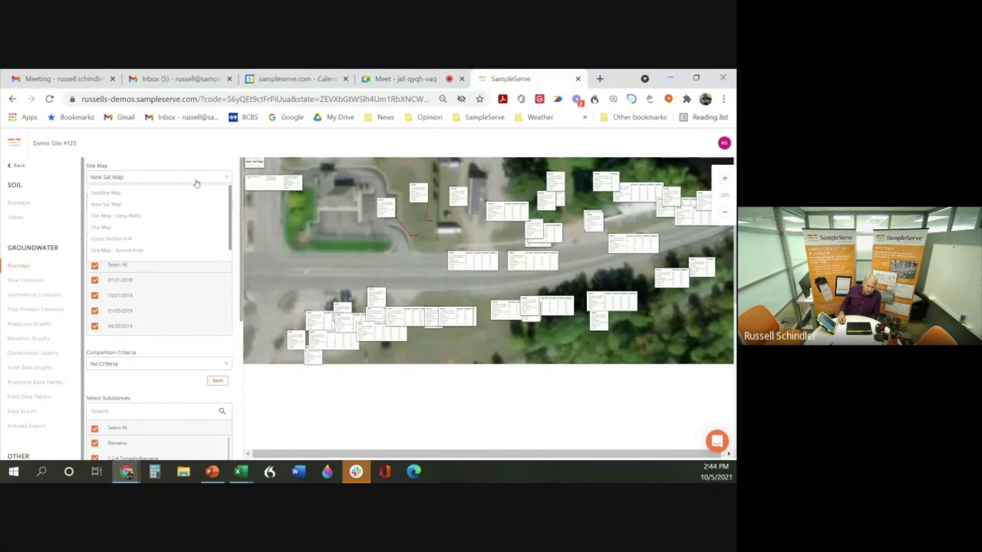
click(104, 228)
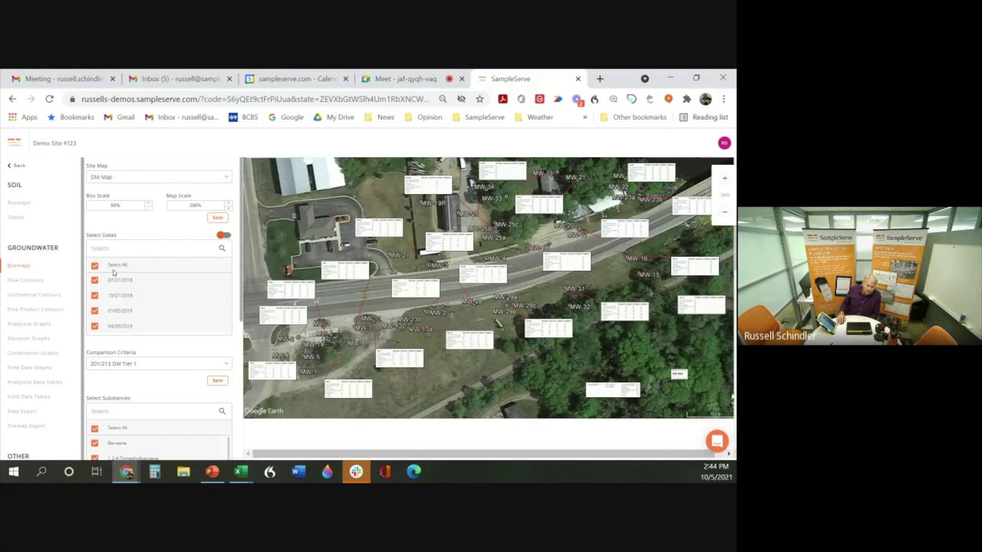
drag(376, 230, 379, 227)
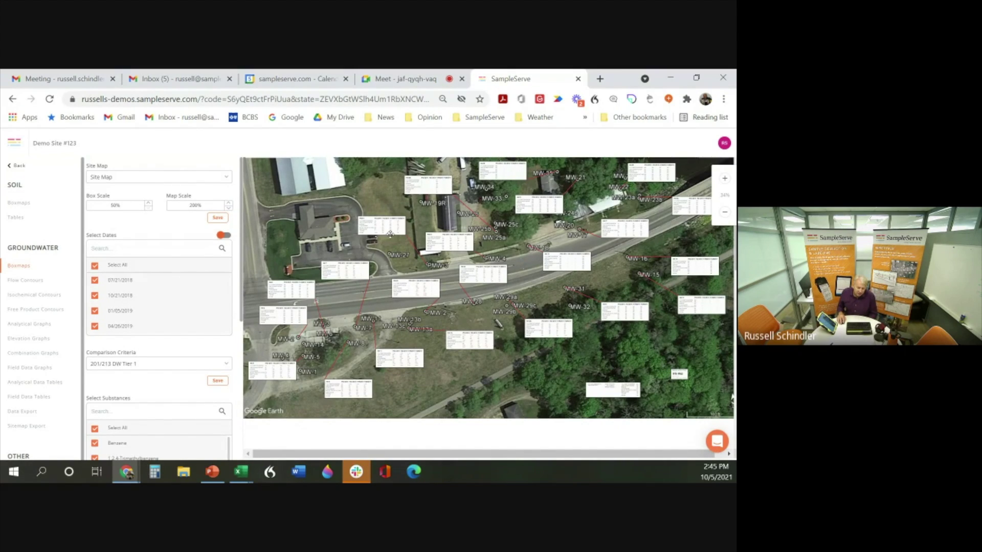
click(94, 280)
click(95, 295)
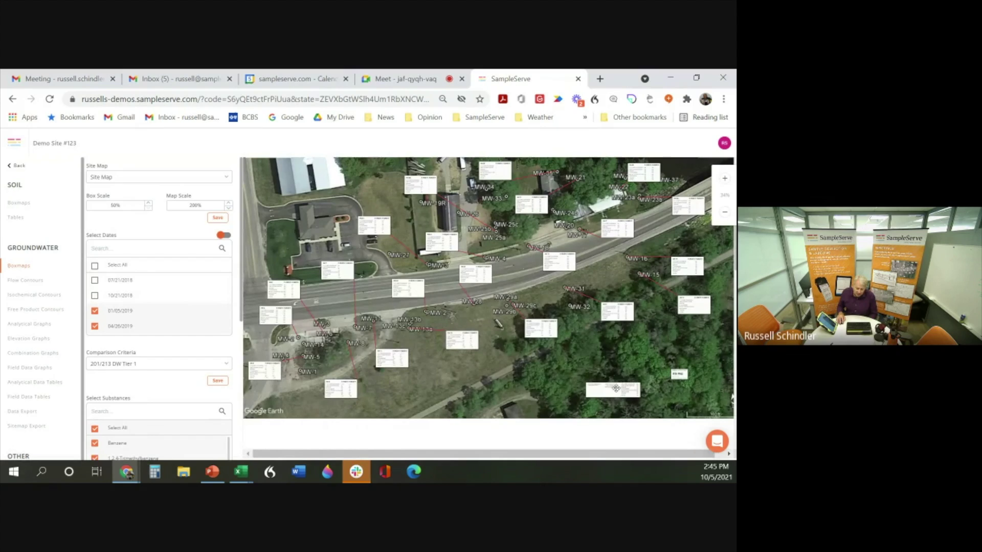
Step: Move the legend and title boxes to the site map's lower right corner and nudge three well data boxes
drag(615, 388, 656, 394)
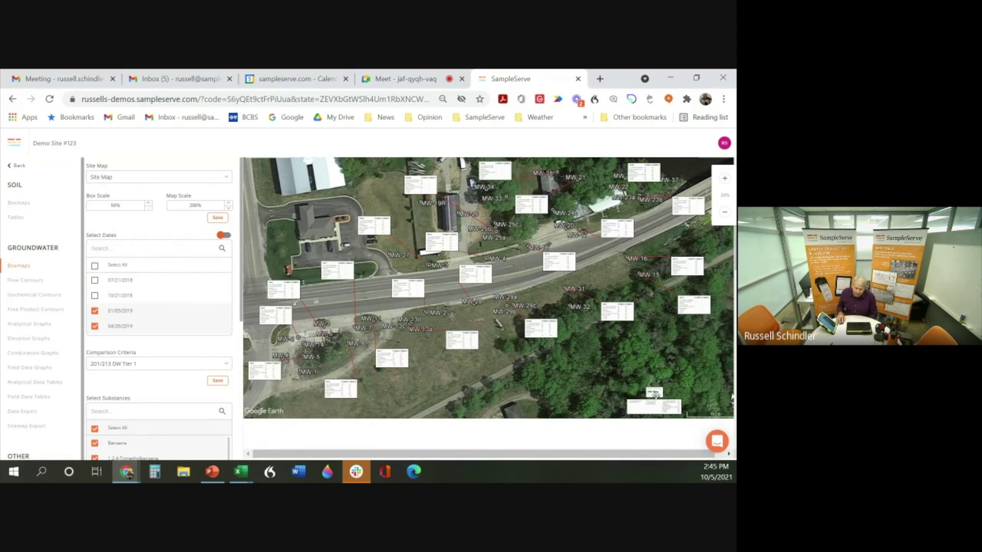
mouse_move(547, 333)
mouse_down()
mouse_move(533, 355)
mouse_move(546, 334)
mouse_up()
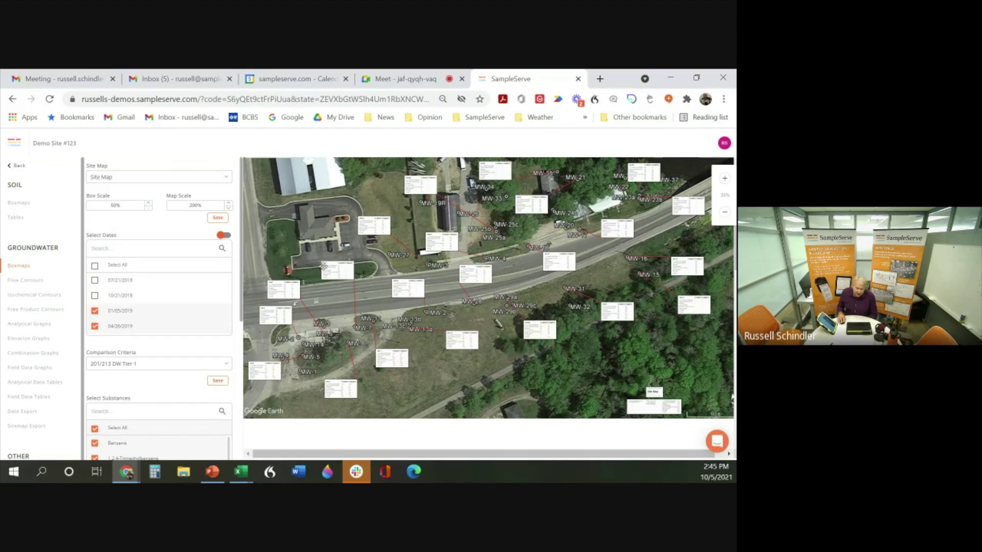
drag(264, 321, 264, 331)
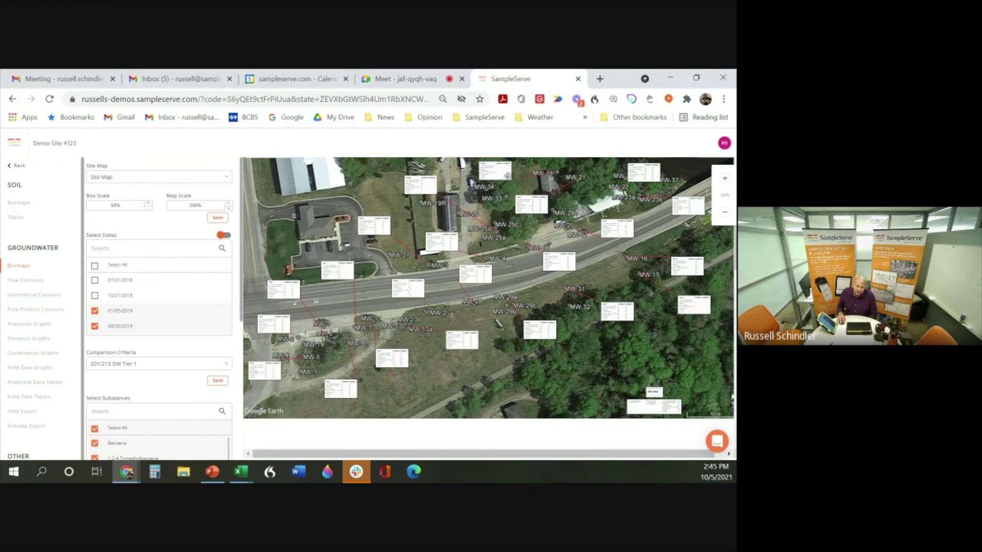
drag(505, 170, 507, 174)
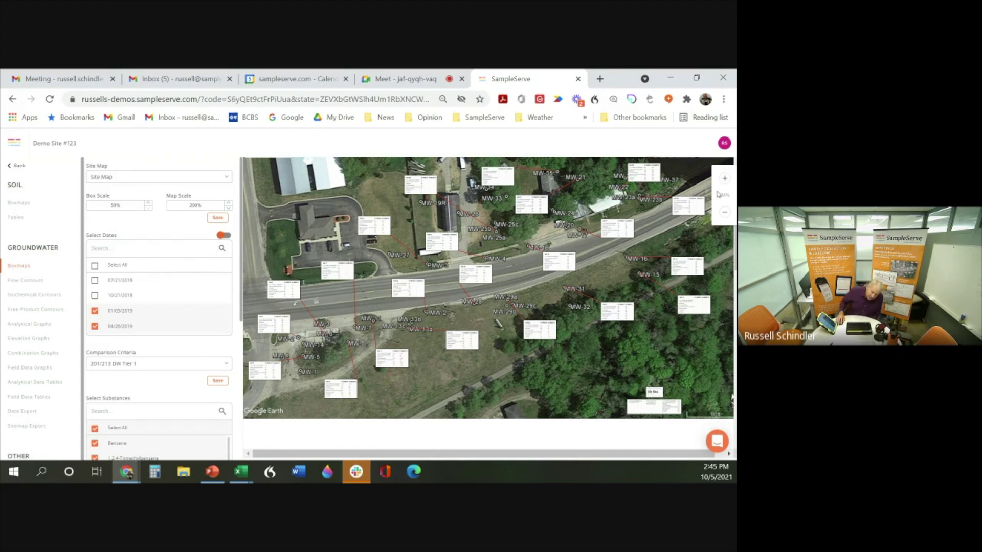
Step: Enable the toggle for the selected dates and include all sampling dates in the boxmap
click(725, 178)
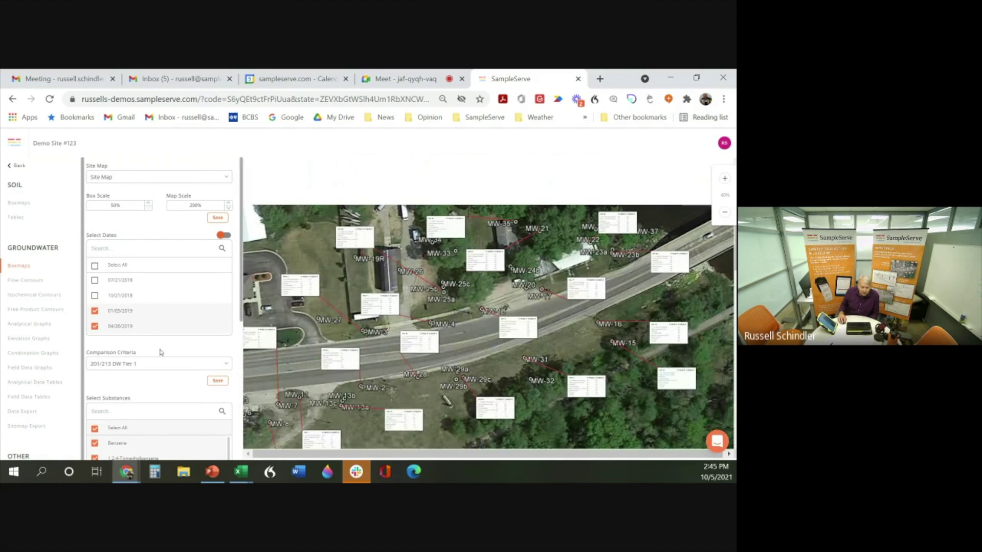
click(222, 237)
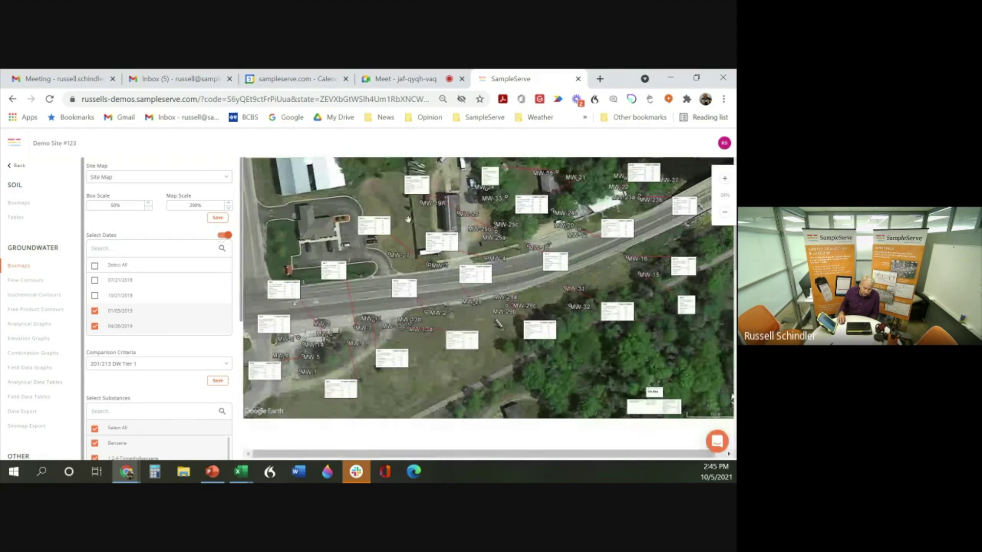
click(96, 266)
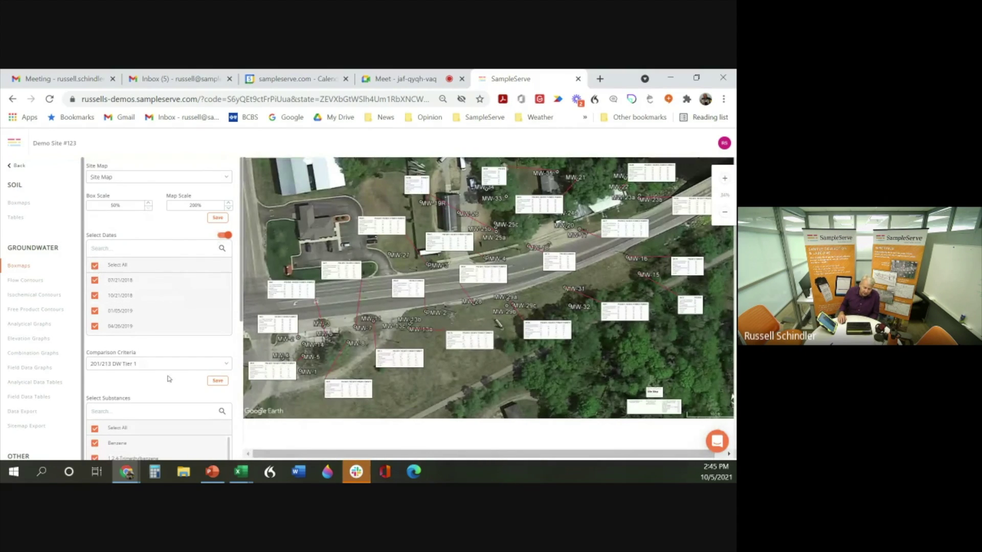
Step: Generate the boxmap report as a PDF and view it maximized in Acrobat
scroll(169, 379, down, 5)
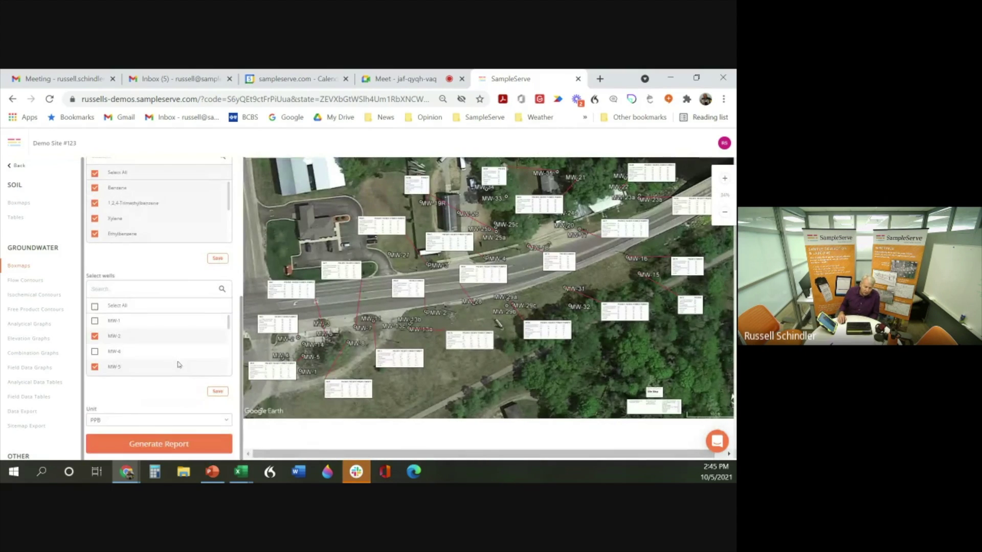
click(160, 447)
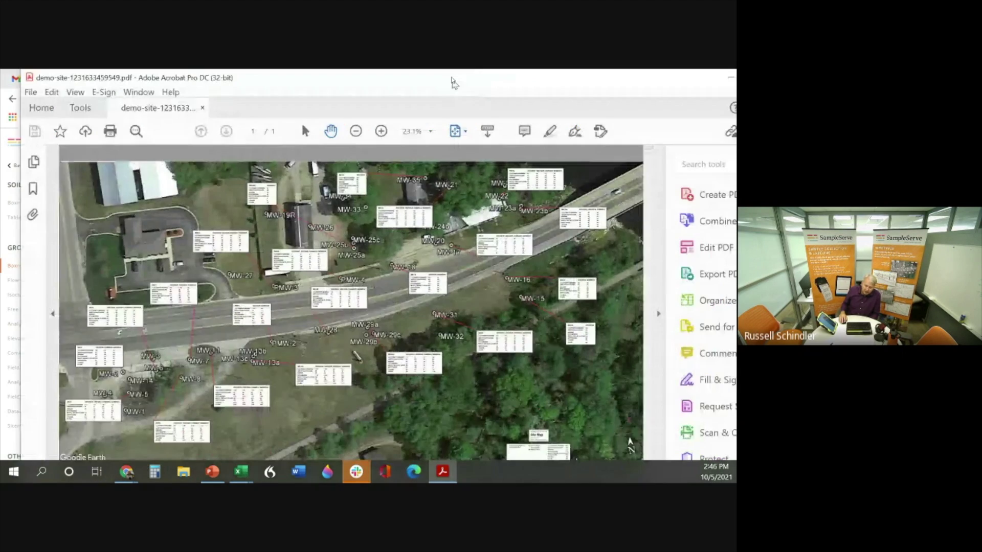
drag(453, 82, 388, 82)
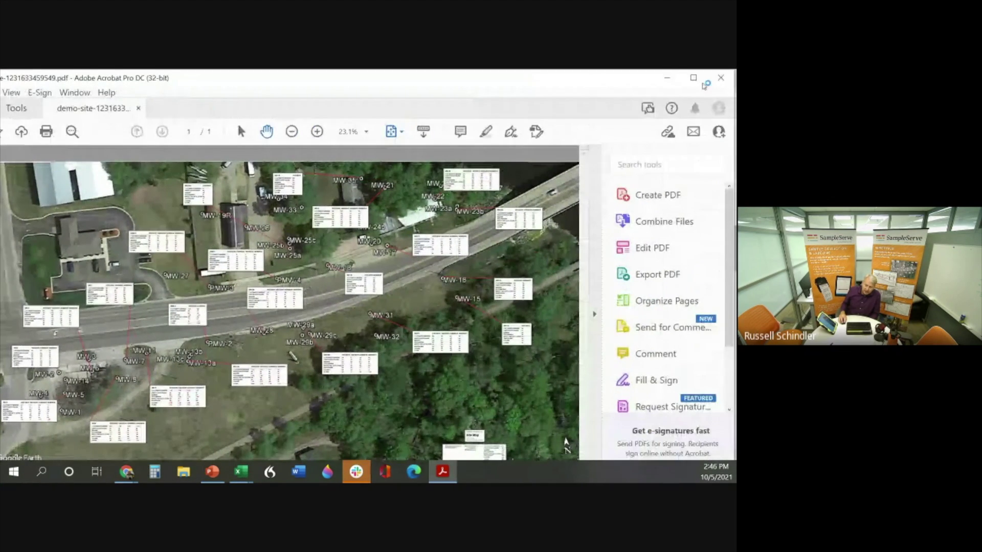
click(693, 79)
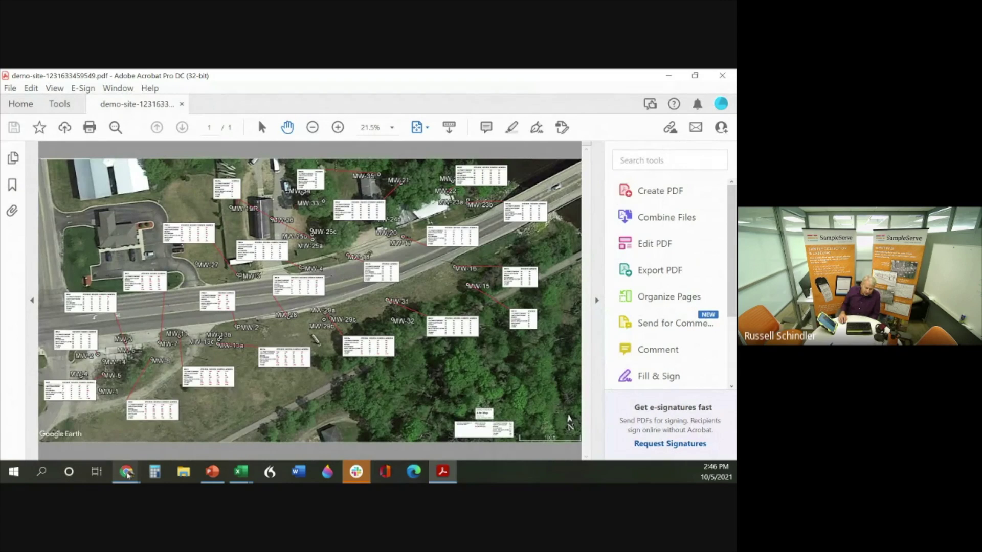
Step: Return to SampleServe in Chrome and choose 201/213 DW Tier 1 as the boxmap's comparison criteria
click(127, 474)
click(57, 418)
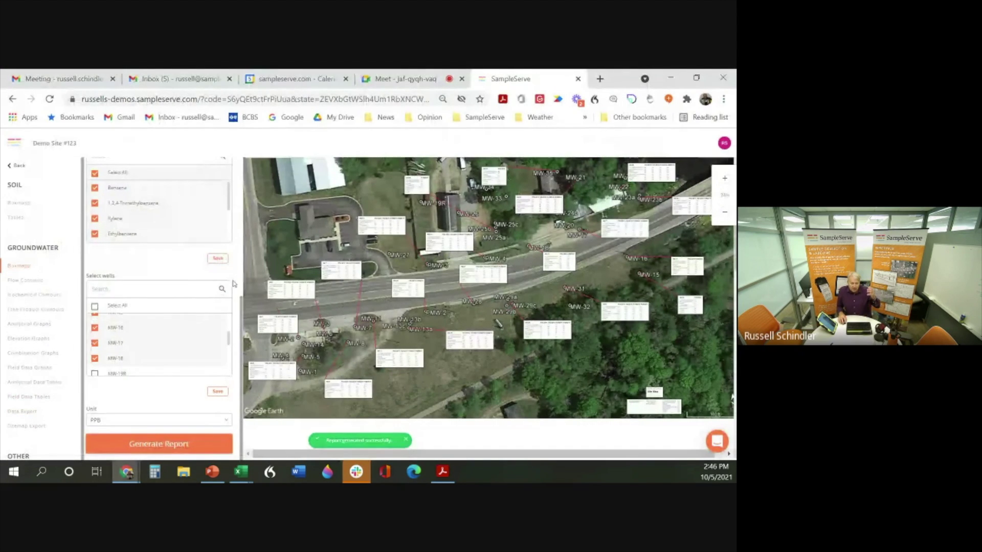
scroll(170, 259, up, 5)
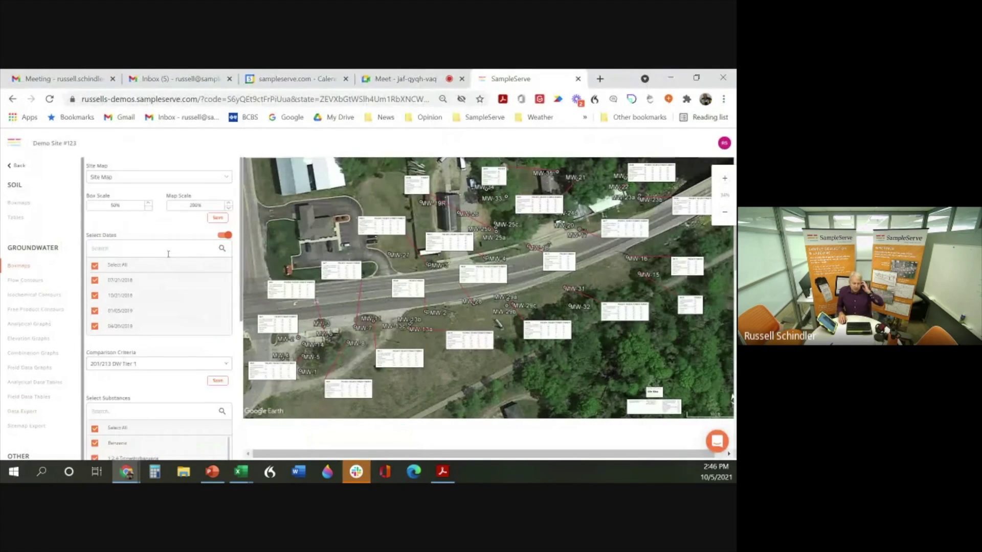
click(163, 364)
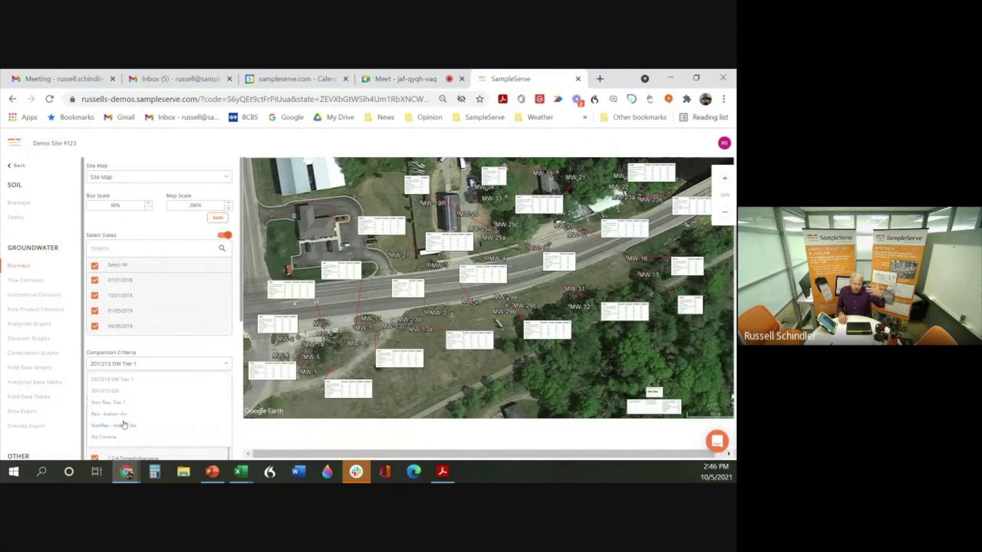
click(147, 379)
Step: Clear all substances from the boxmap and select only Xylene
scroll(148, 383, down, 3)
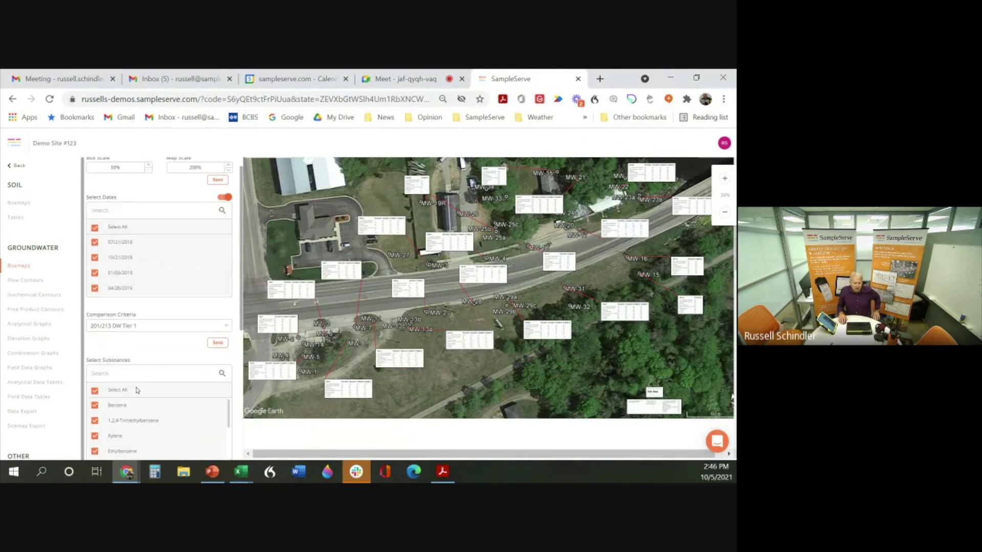
scroll(134, 346, down, 3)
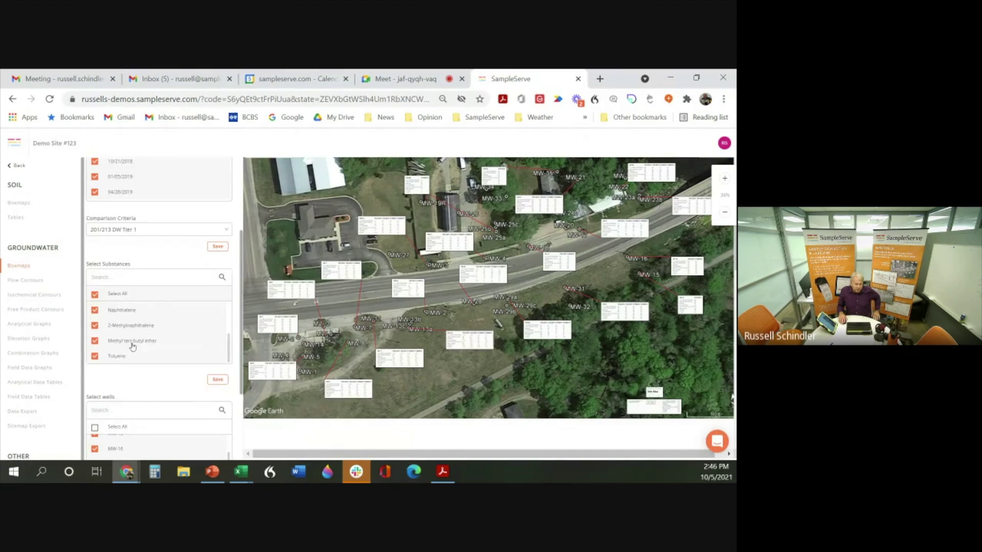
scroll(132, 346, down, 2)
scroll(117, 347, up, 5)
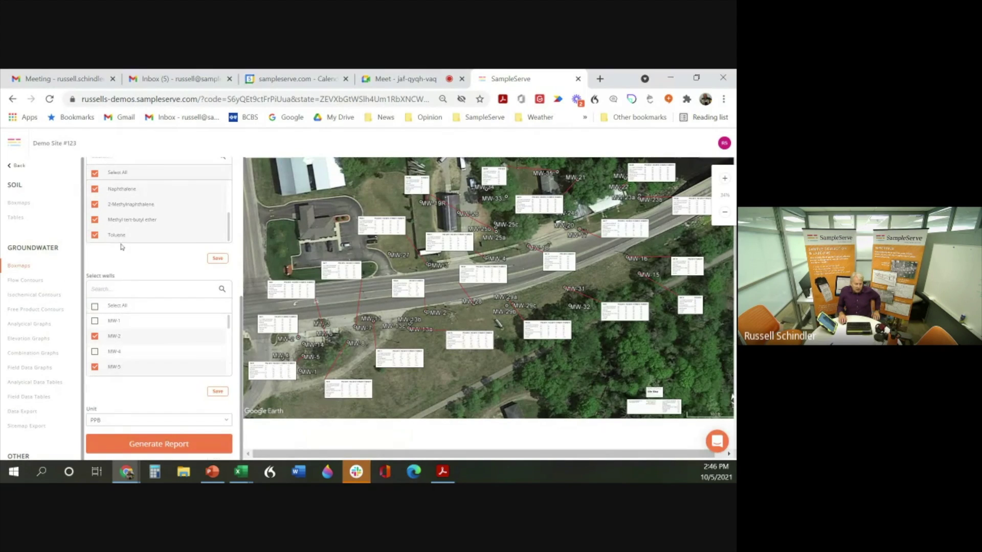
scroll(122, 247, up, 2)
click(95, 307)
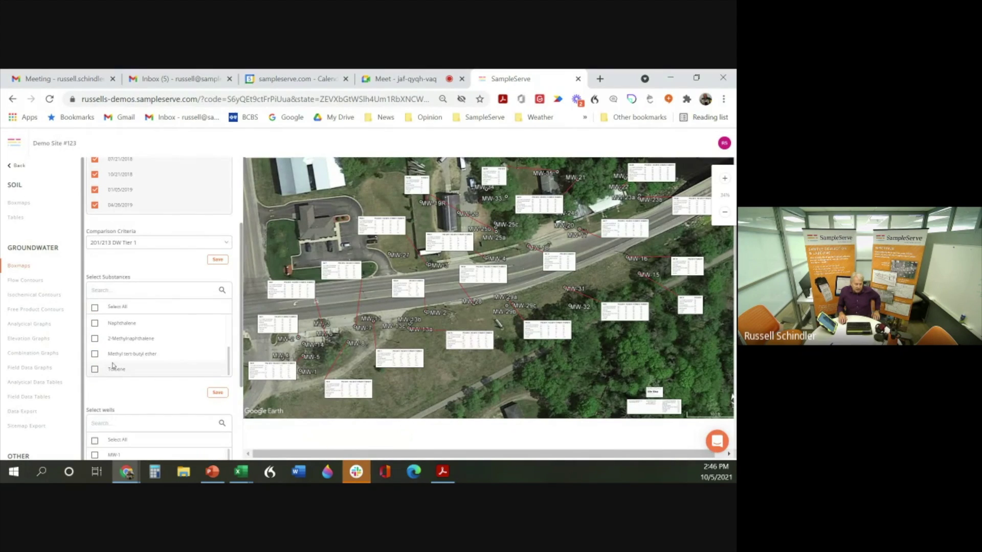
scroll(134, 353, down, 2)
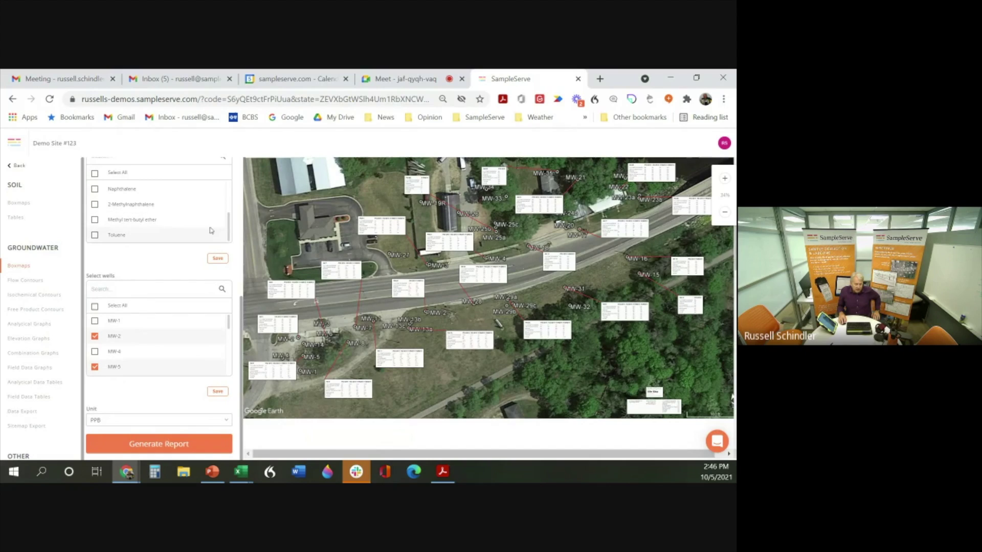
drag(229, 230, 228, 202)
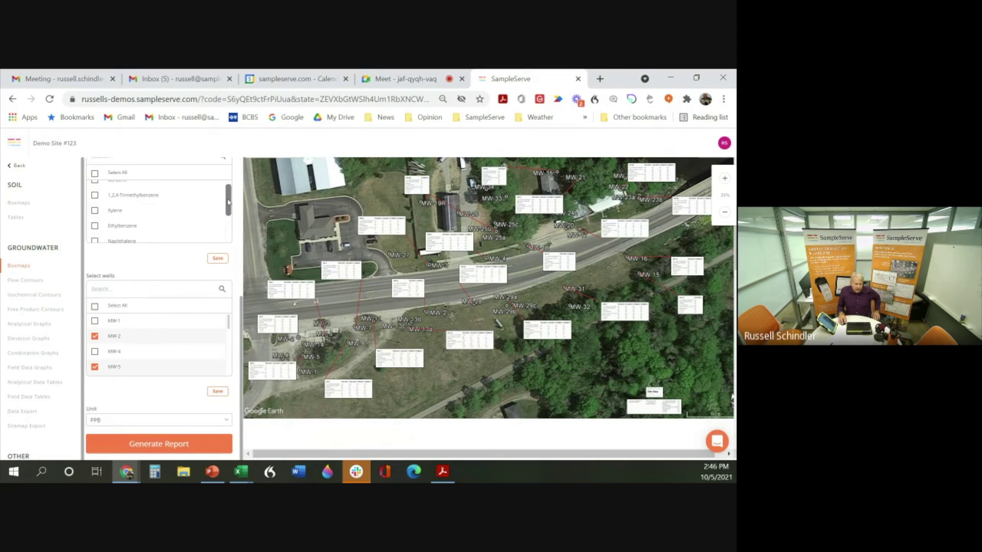
click(98, 212)
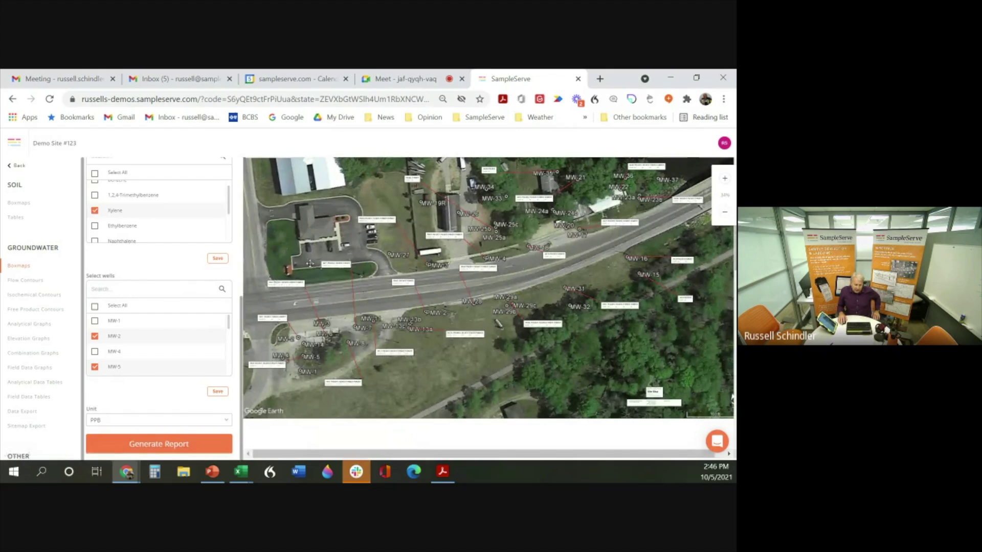
Step: Generate the Xylene boxmap report as a PDF, view it in Acrobat, and return to SampleServe in Chrome
click(185, 450)
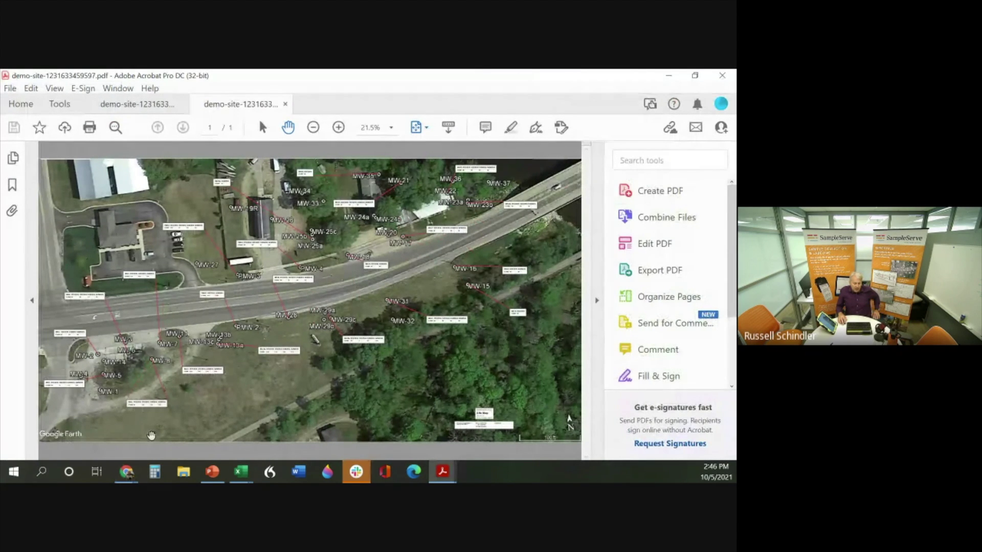
click(127, 472)
click(110, 387)
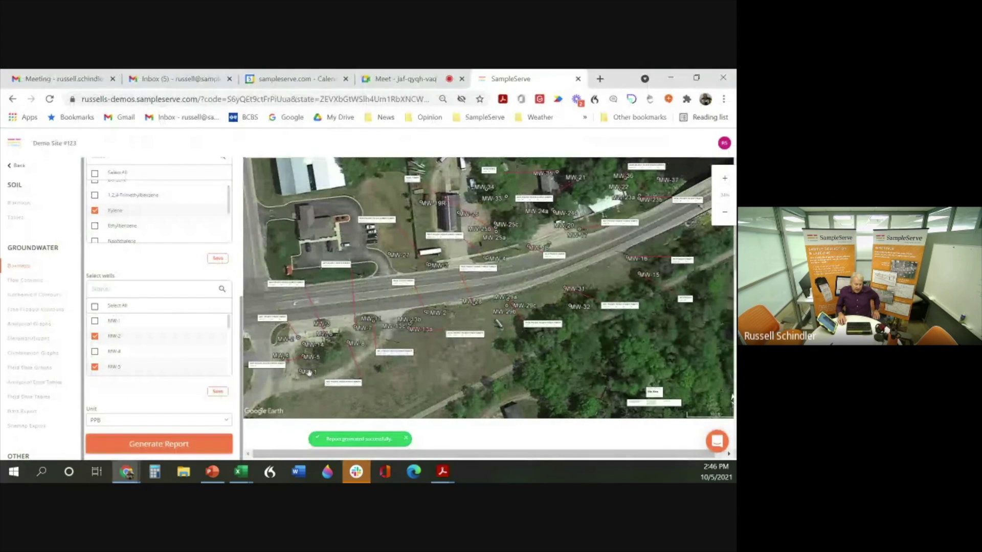
Step: Add well MW-1 to the boxmap, reposition its data box just below the well, and remove the well again
click(95, 321)
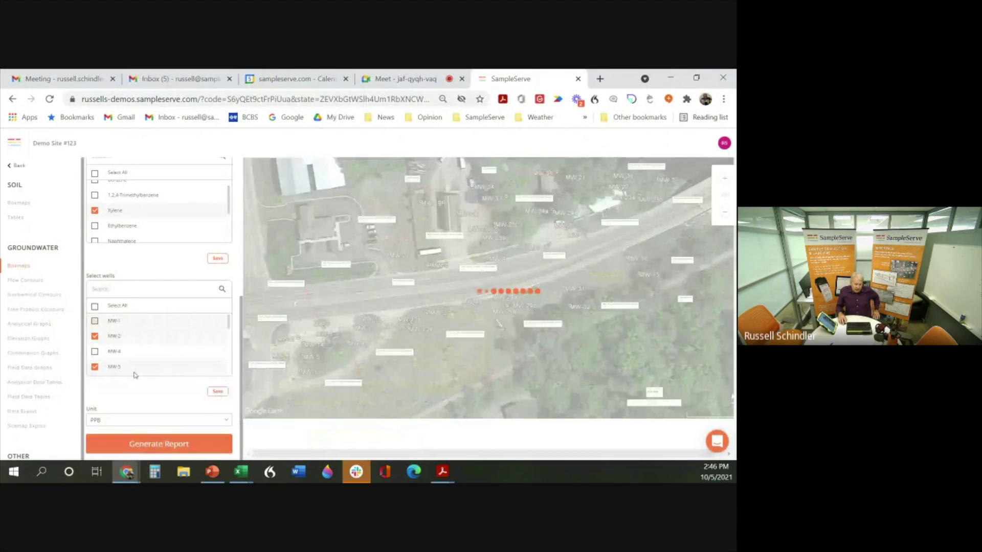
drag(315, 389, 300, 394)
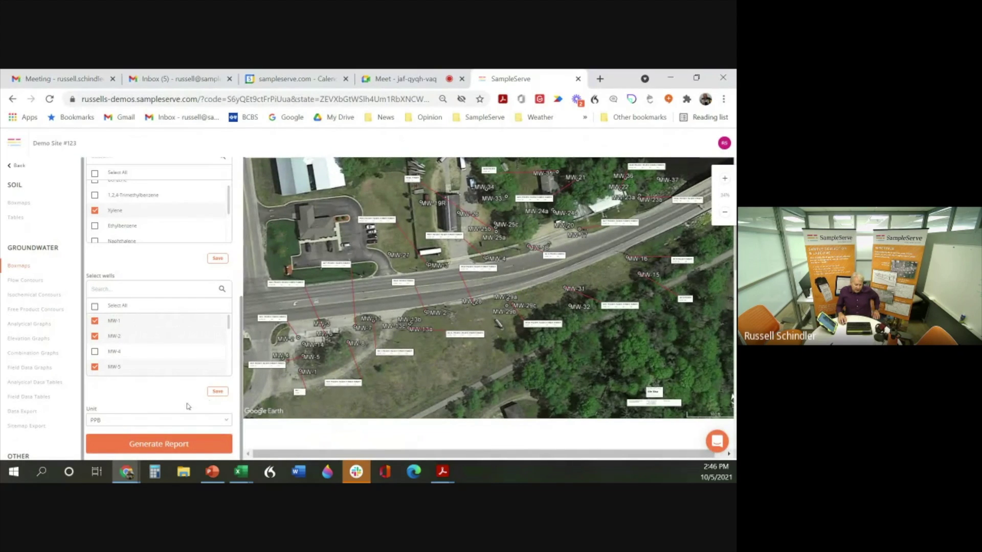
click(94, 321)
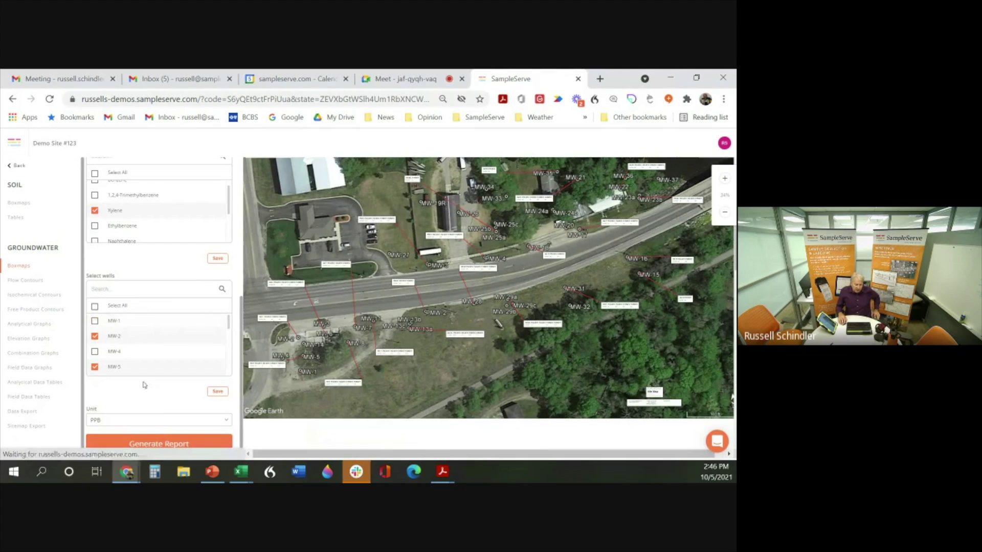
Step: Choose PPB as the boxmap's unit
click(162, 424)
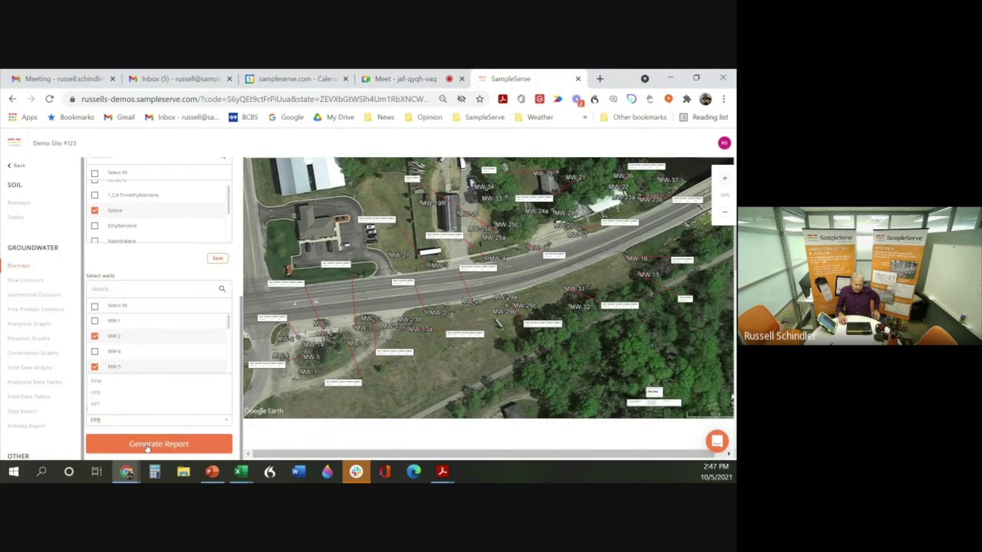
click(109, 398)
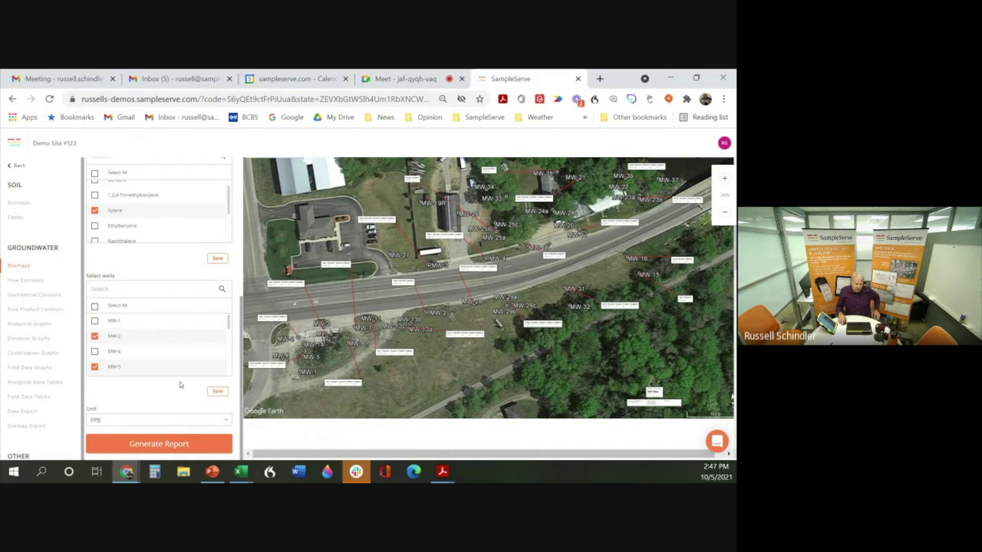
Step: Open the groundwater flow contours and choose Site Map as their base map
click(20, 280)
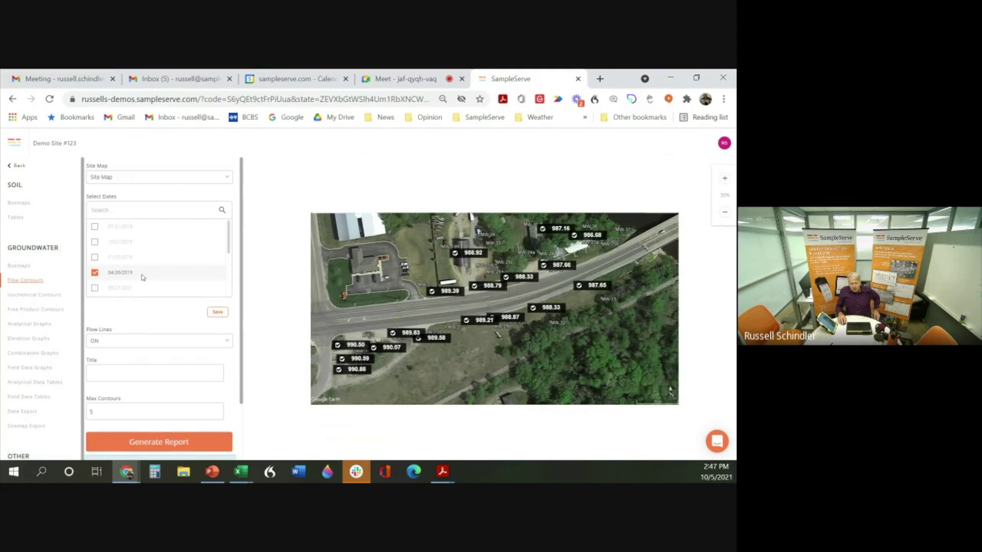
click(154, 180)
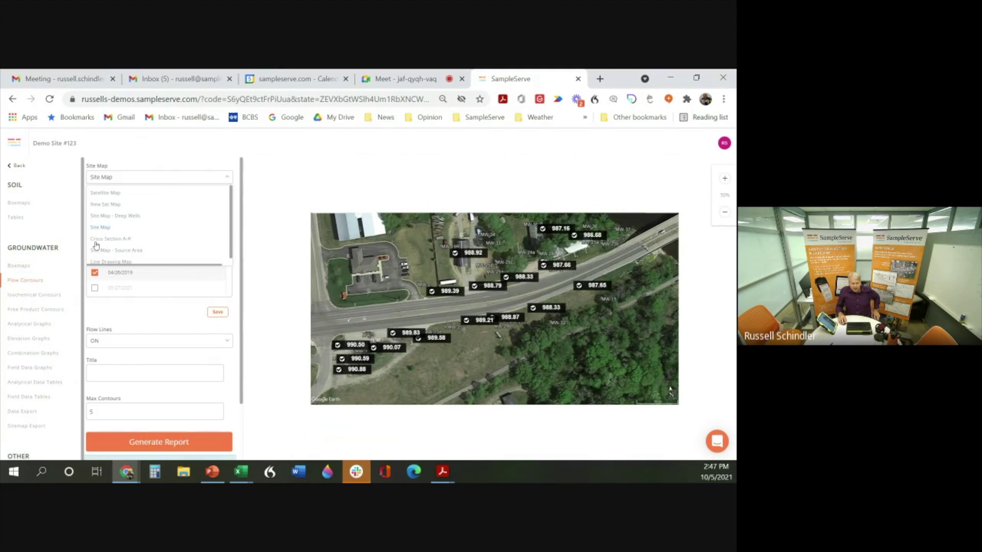
click(116, 231)
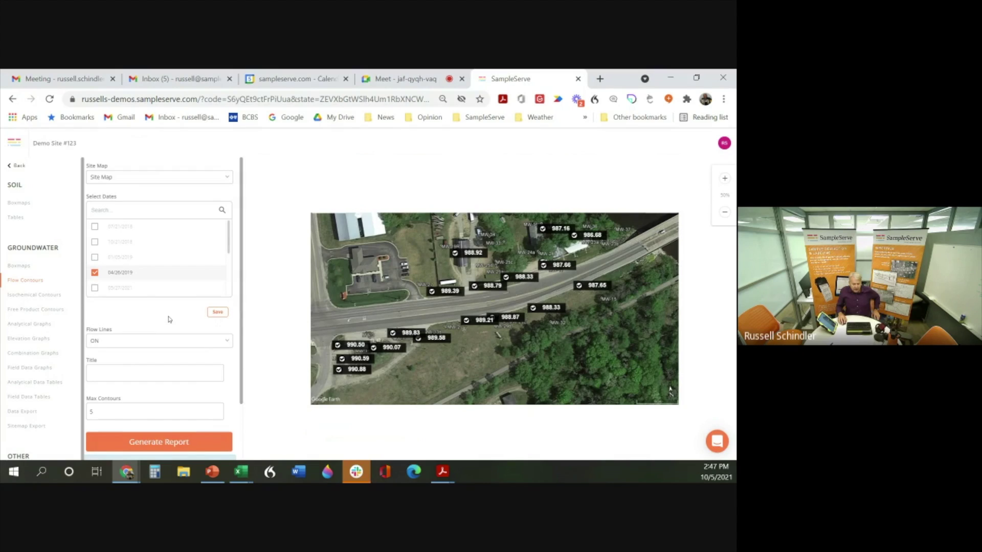
Step: Switch the flow contours' sampling date to 01/05/2019 and back to 04/26/2019 to compare the groundwater elevations
mouse_move(91, 224)
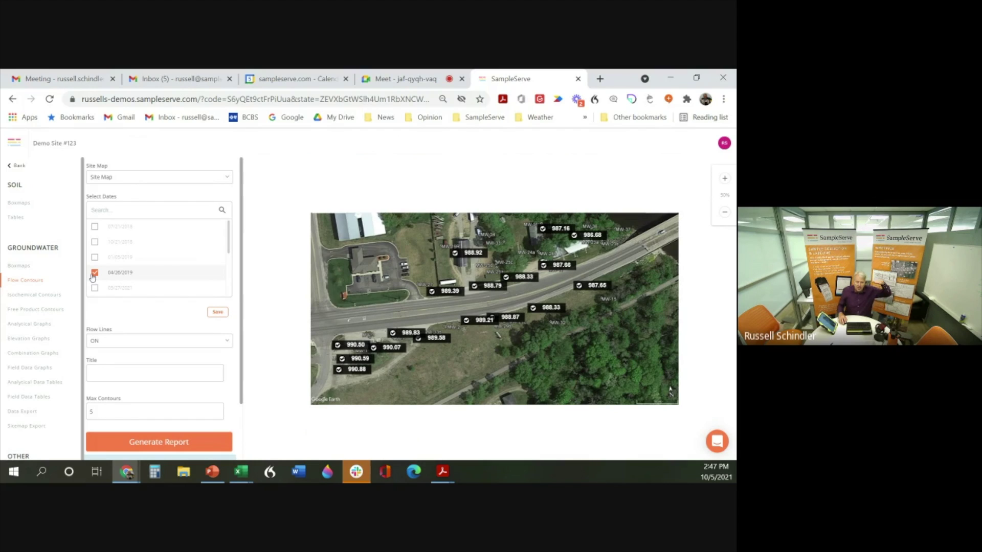
mouse_move(98, 258)
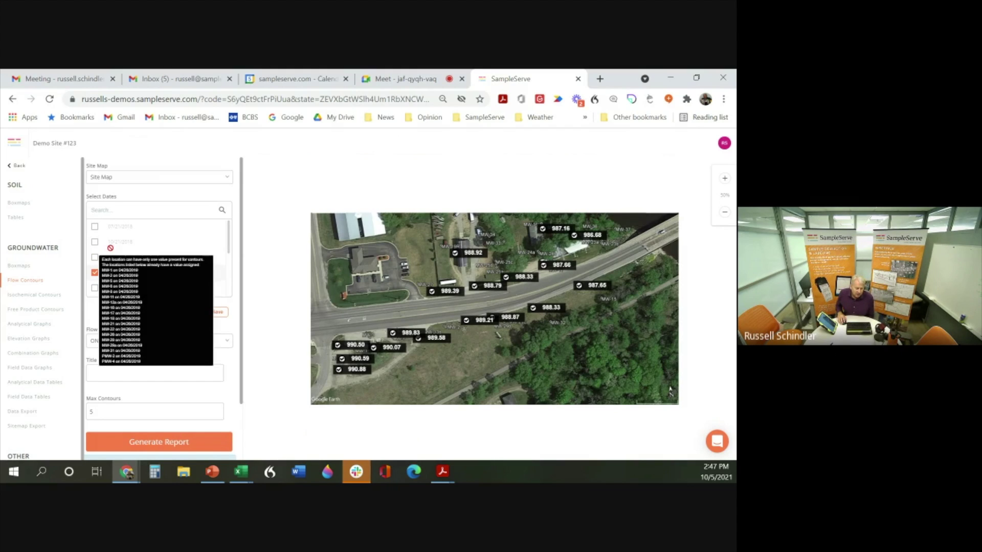
click(95, 274)
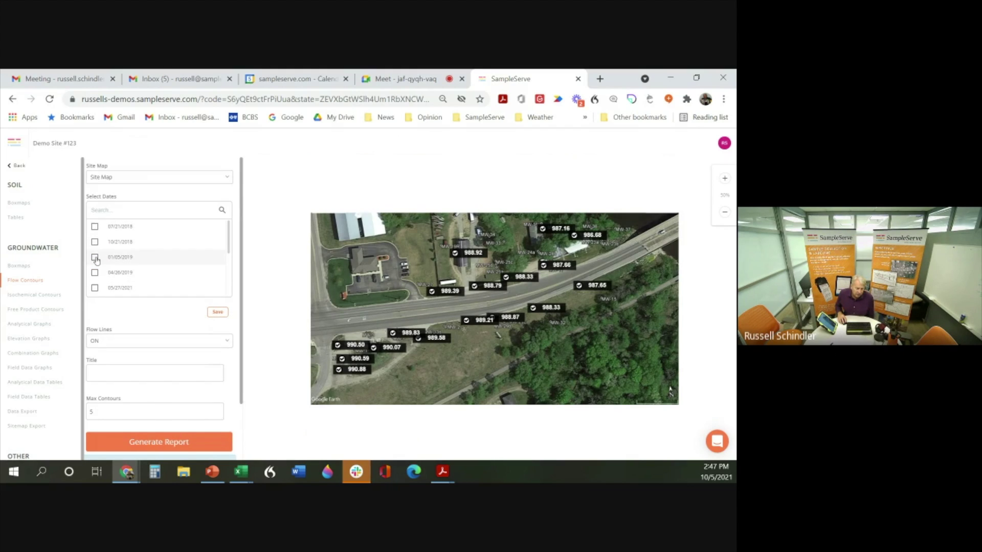
click(94, 257)
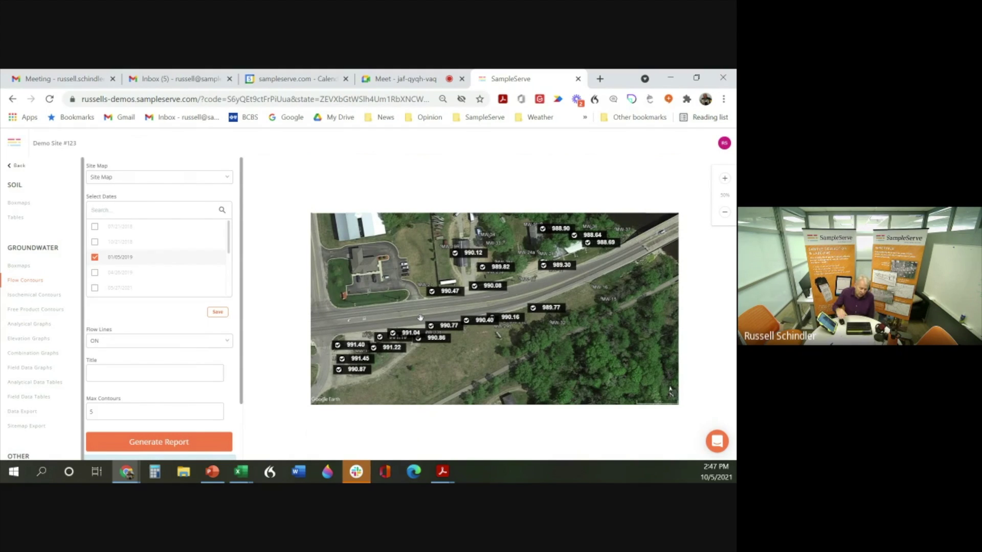
click(95, 258)
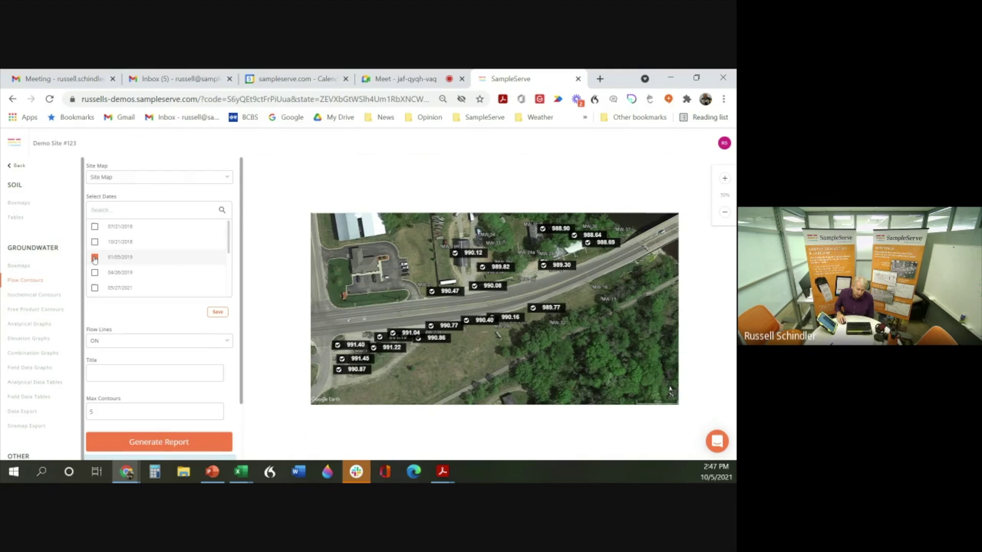
click(95, 273)
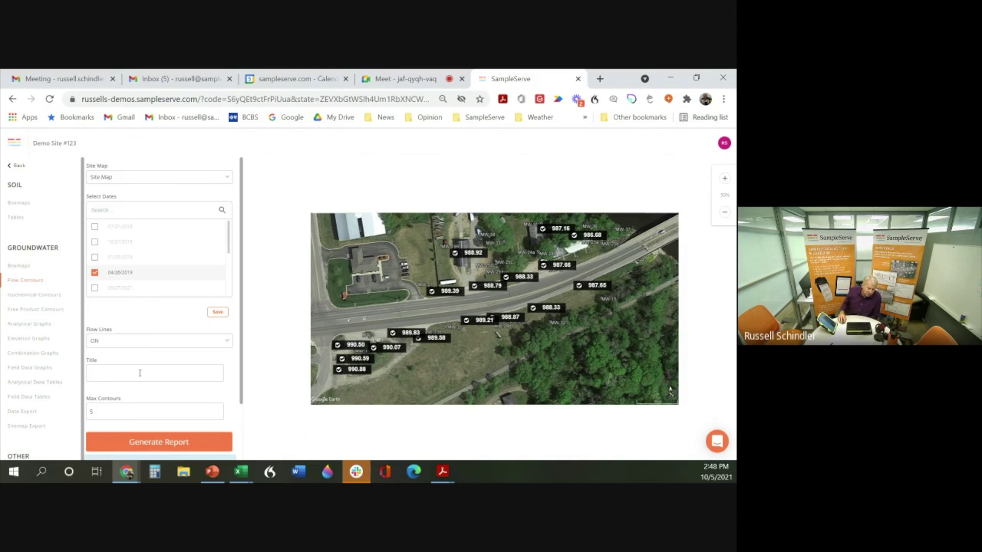
Step: Set the maximum flow contours to 10 and generate the flow contour report
click(217, 411)
click(218, 410)
click(218, 411)
click(218, 410)
click(218, 411)
scroll(144, 363, down, 1)
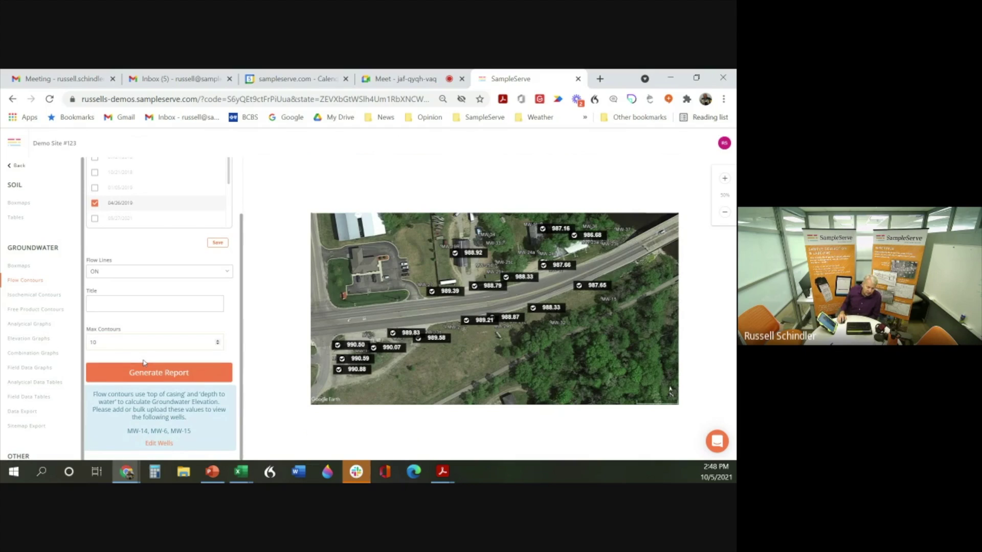
click(188, 375)
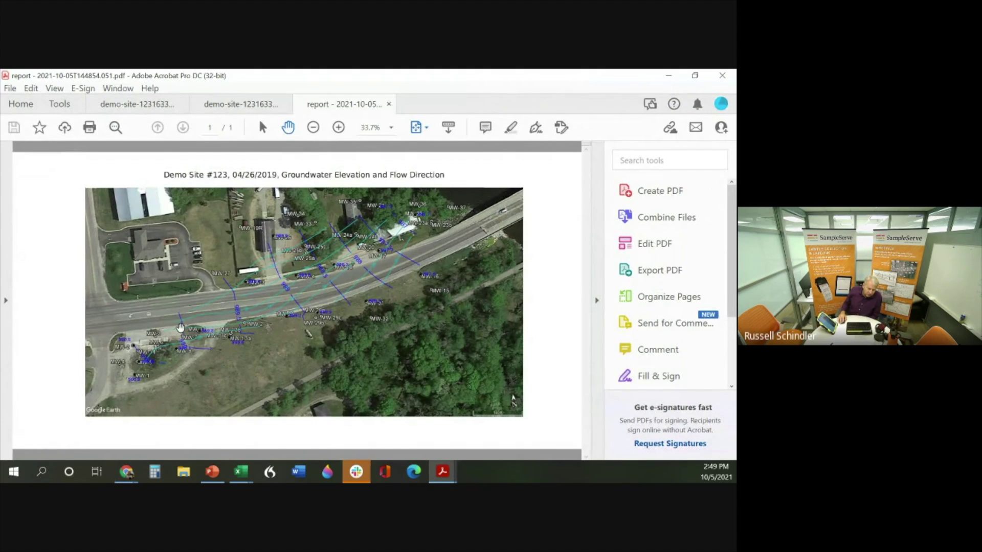
Step: Return to SampleServe in Chrome, turn flow lines off, and regenerate the flow contour report
mouse_move(126, 472)
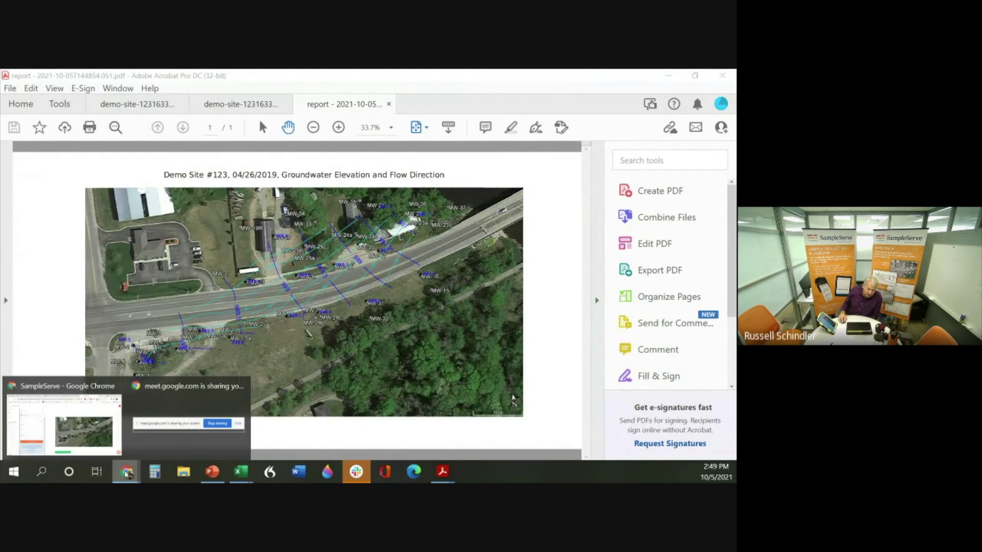
click(93, 434)
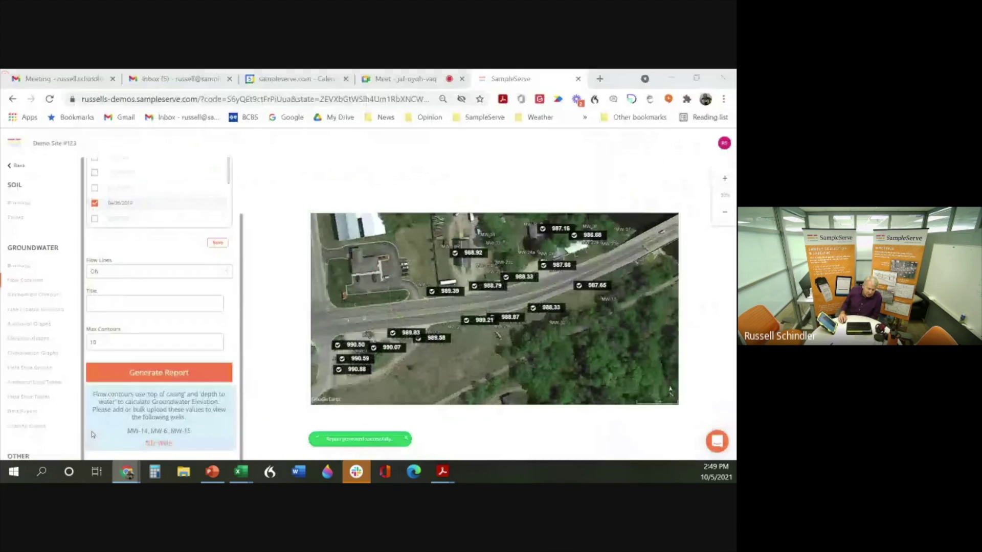
click(176, 277)
click(102, 299)
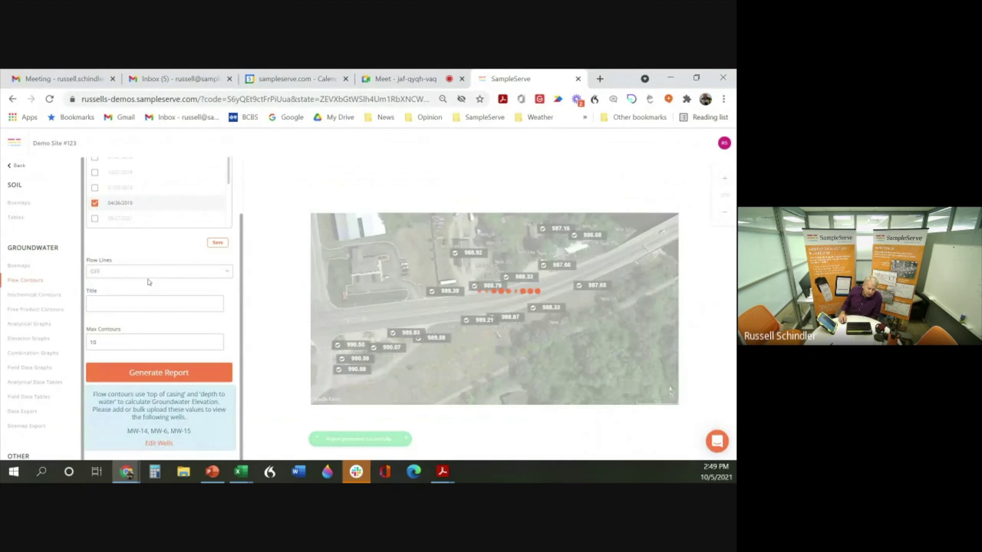
click(153, 371)
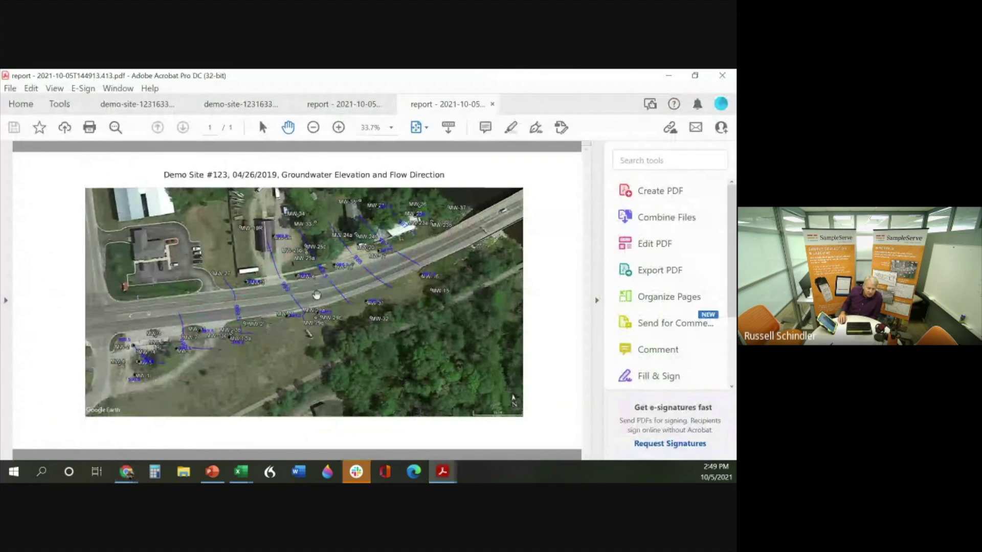
Step: Return to SampleServe in Chrome and open the groundwater isochemical contours
mouse_move(126, 472)
click(59, 400)
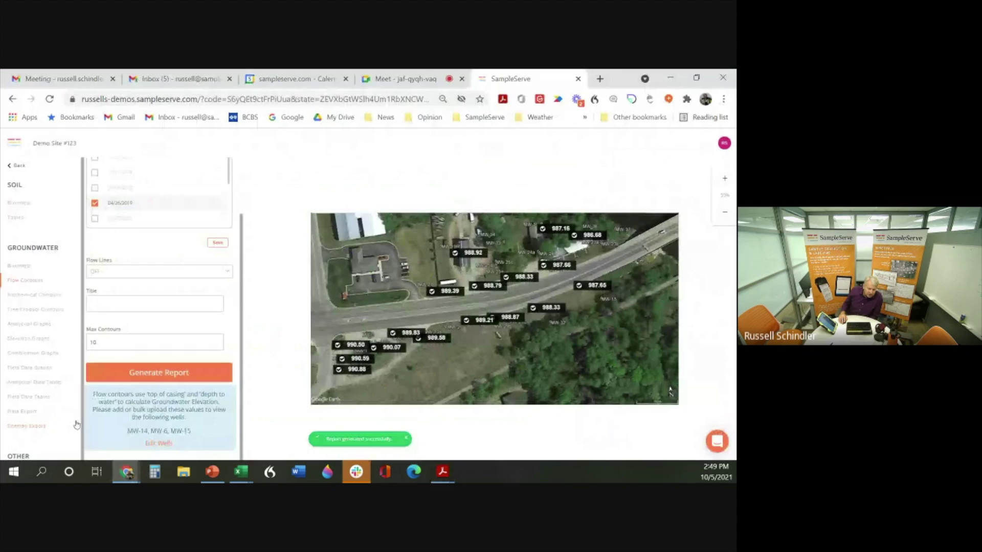
click(31, 297)
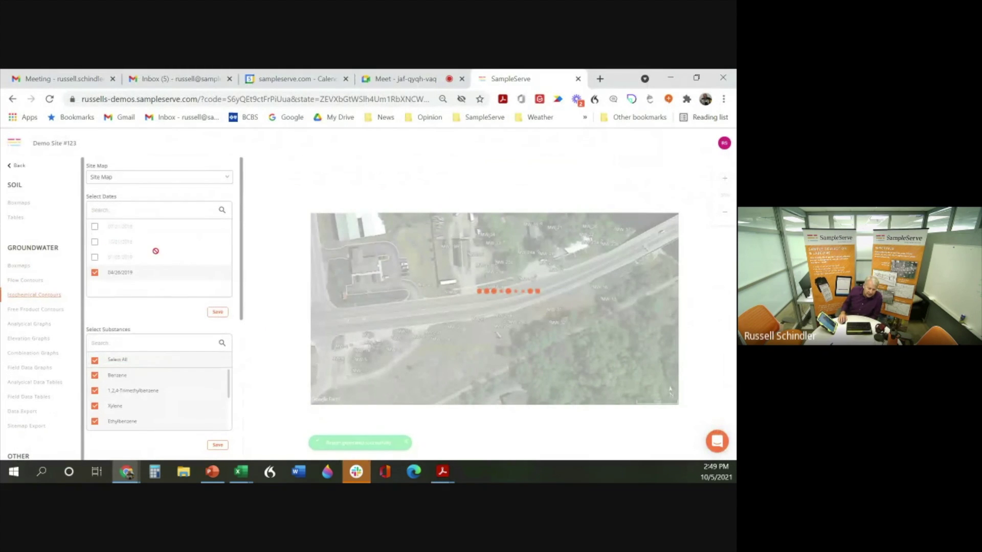
mouse_move(119, 235)
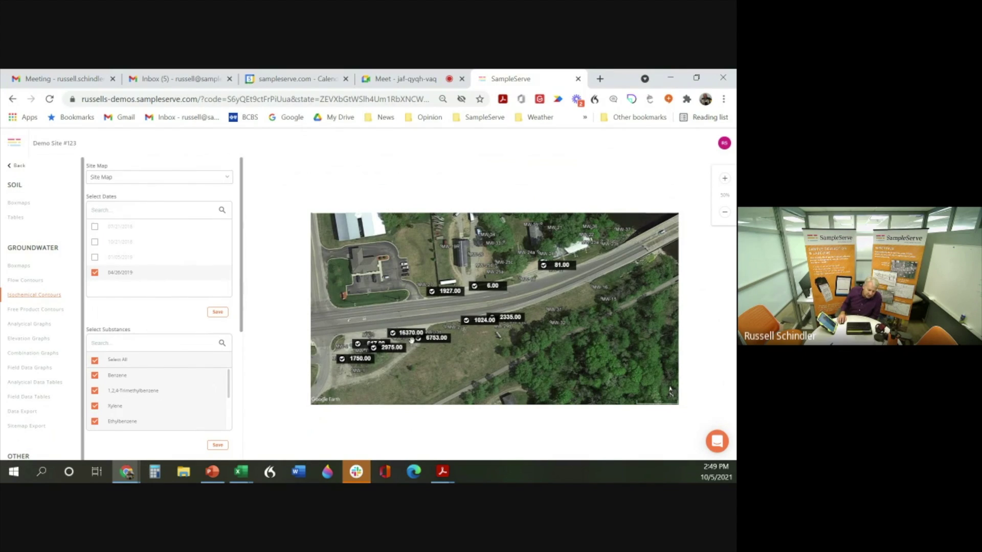
Step: Exclude Xylene from the isochemical contour substances and include it again
click(95, 407)
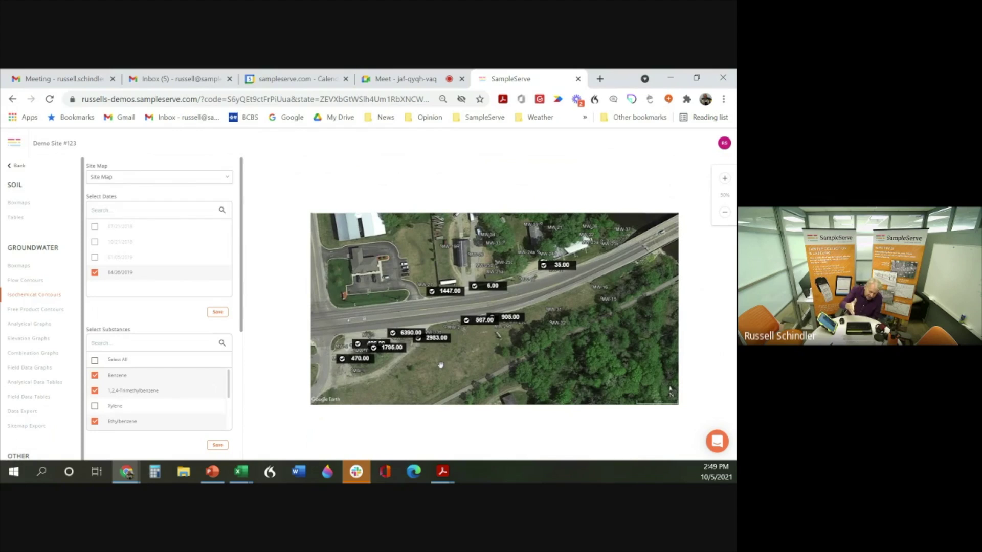
click(95, 407)
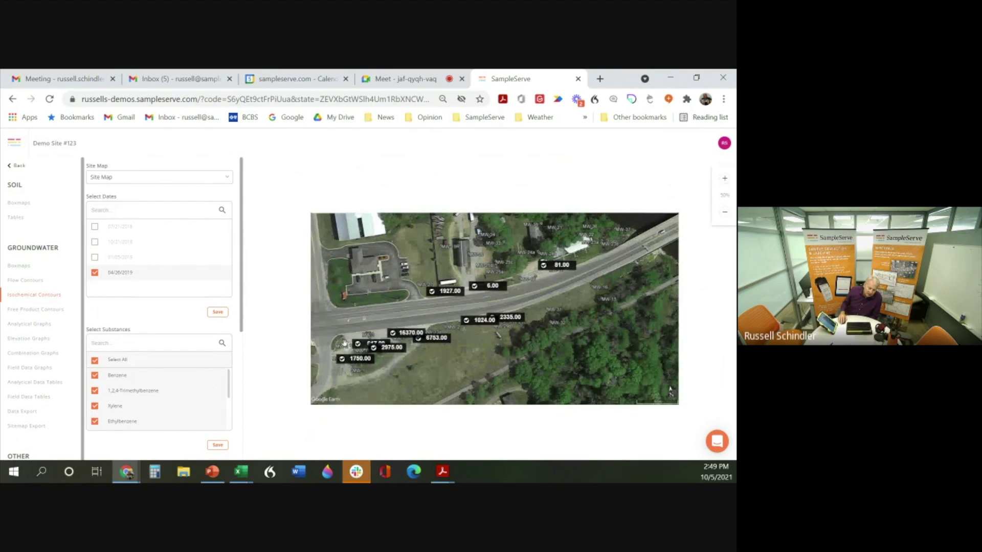
Step: Set the isochemical map's maximum contours to 12 and turn its heatmap on
scroll(174, 384, down, 10)
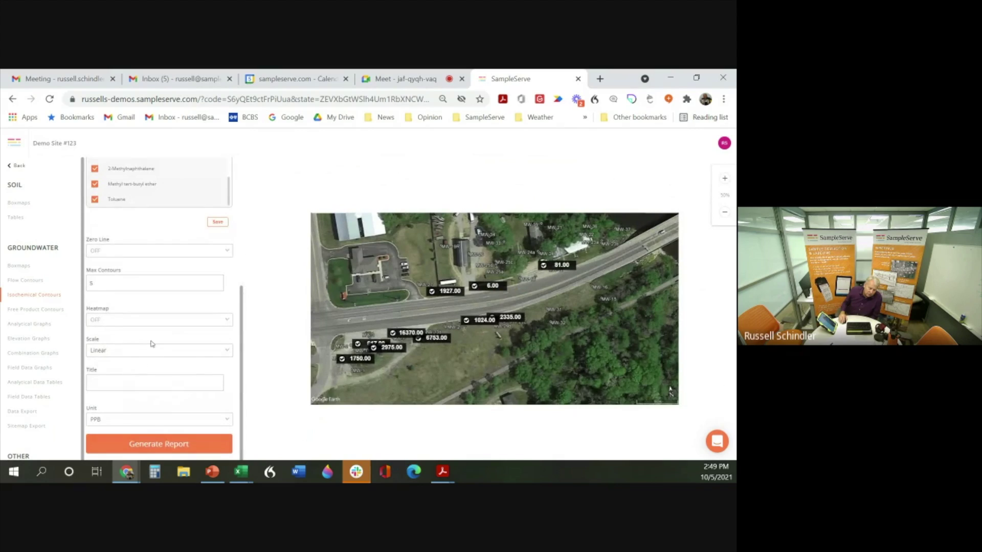
scroll(152, 344, up, 3)
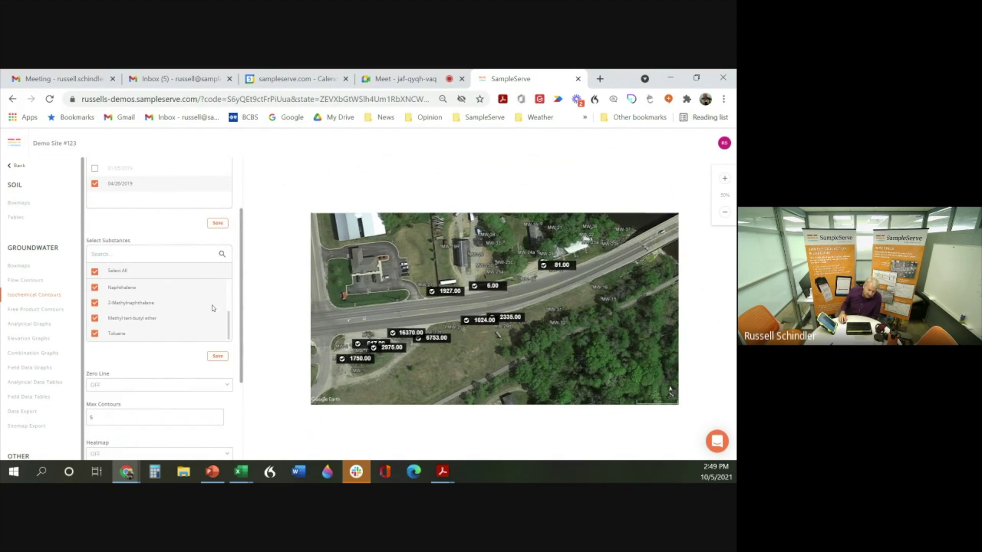
scroll(227, 328, up, 2)
scroll(226, 327, down, 2)
scroll(136, 386, down, 3)
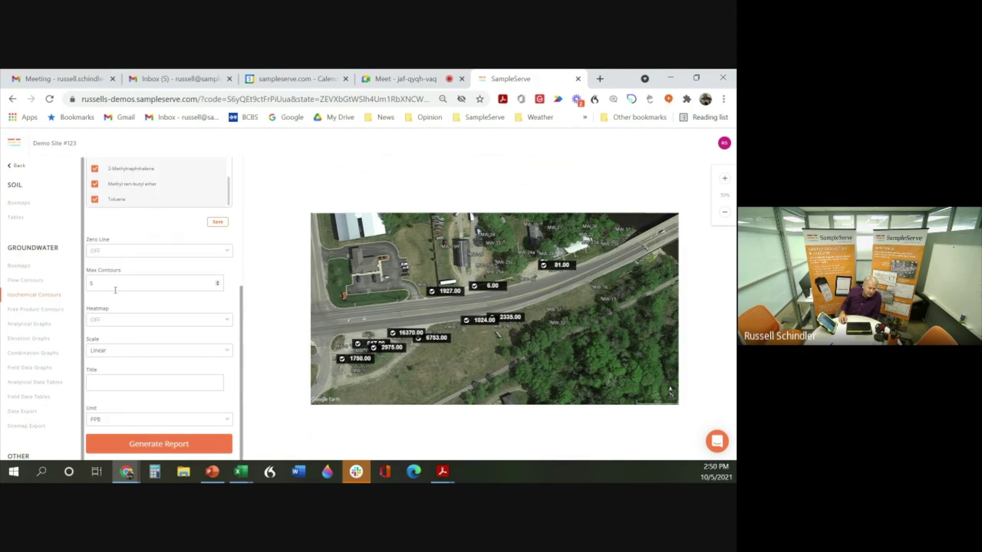
click(219, 283)
click(219, 283)
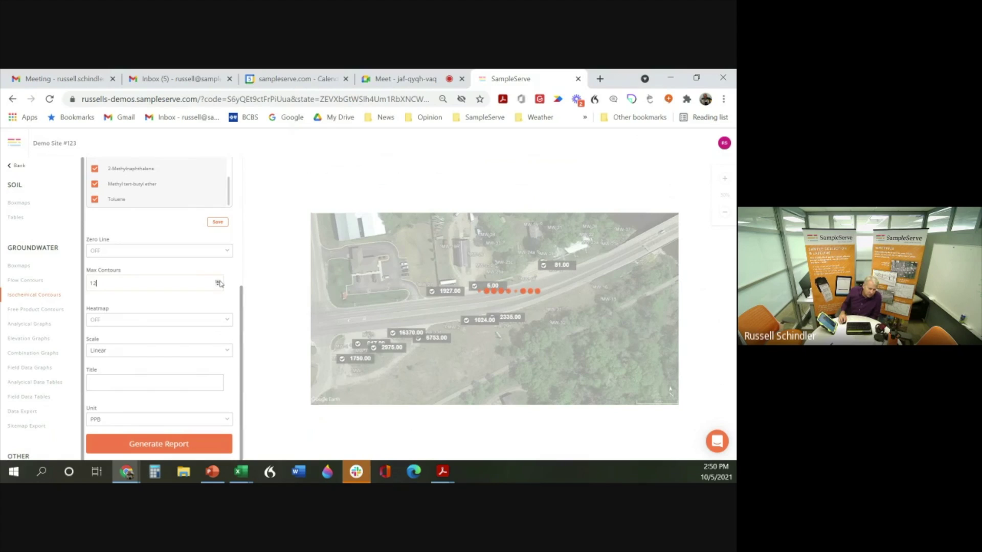
click(145, 323)
click(145, 335)
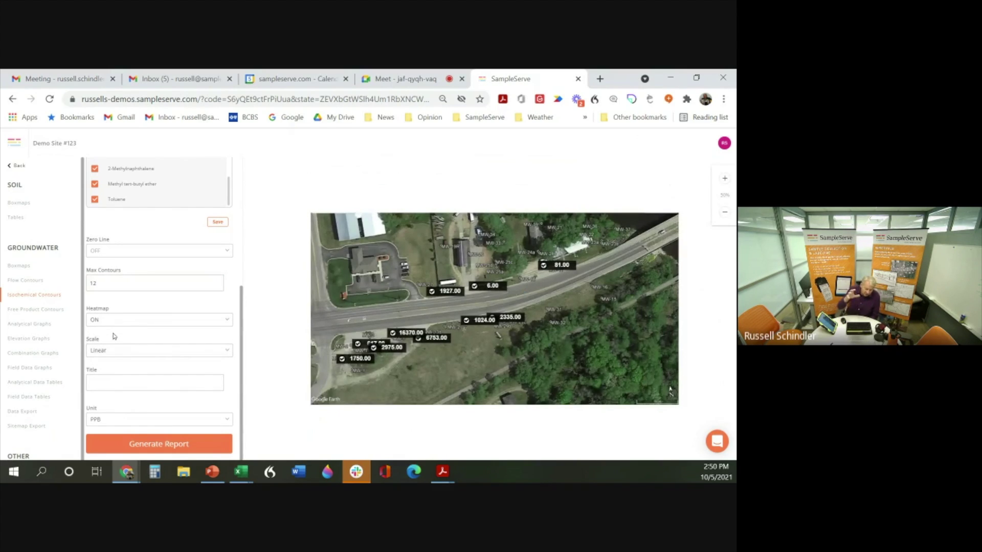
Step: Choose the Linear scale and generate the isochemical contour report as a PDF
click(135, 353)
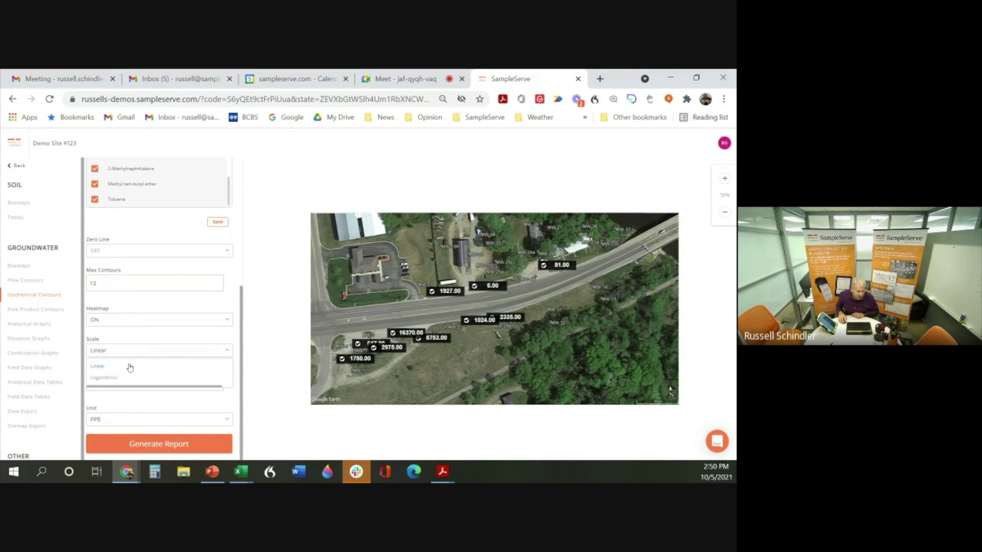
click(138, 366)
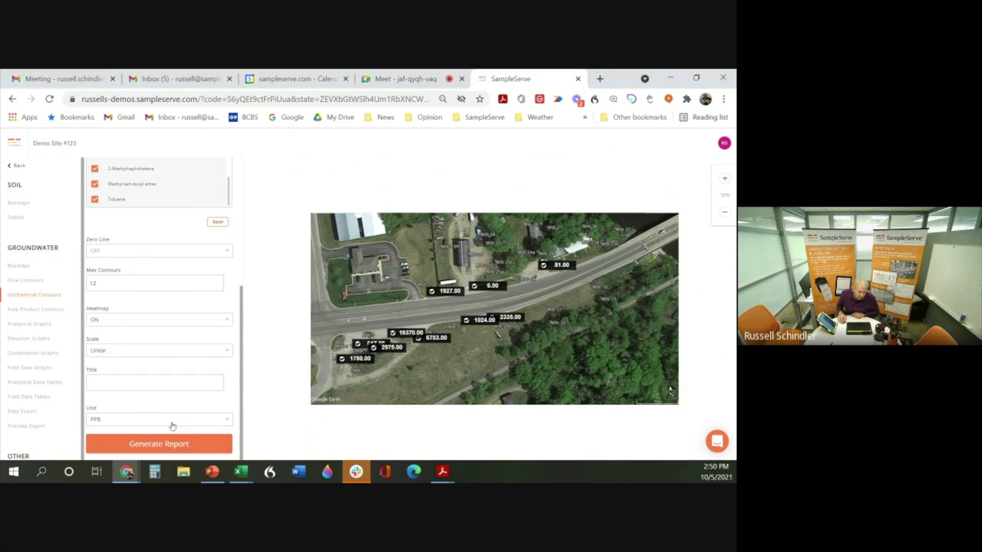
click(159, 443)
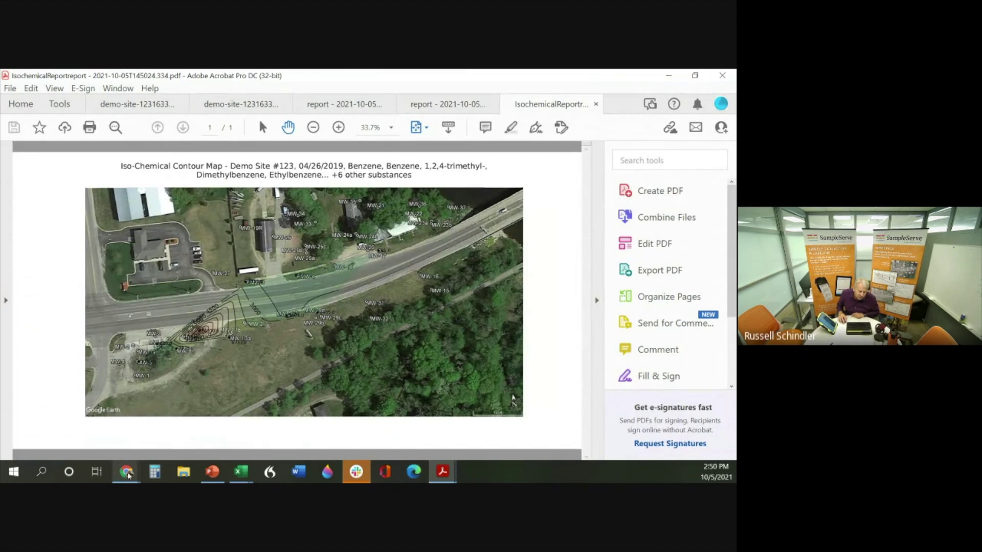
Step: Return to SampleServe in Chrome and place five zero-value points around the western and southwestern edges of the isochemical contour map
click(128, 475)
click(64, 417)
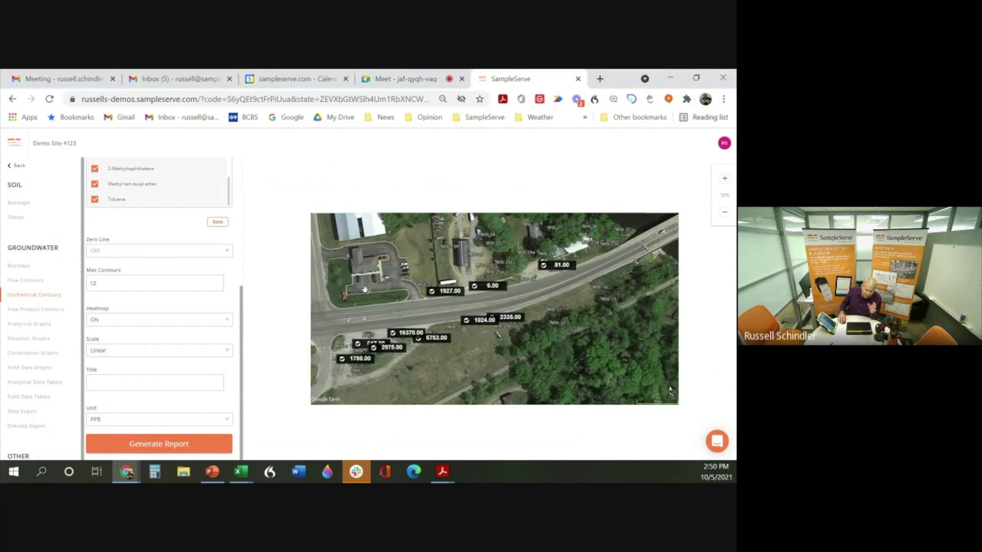
mouse_move(364, 289)
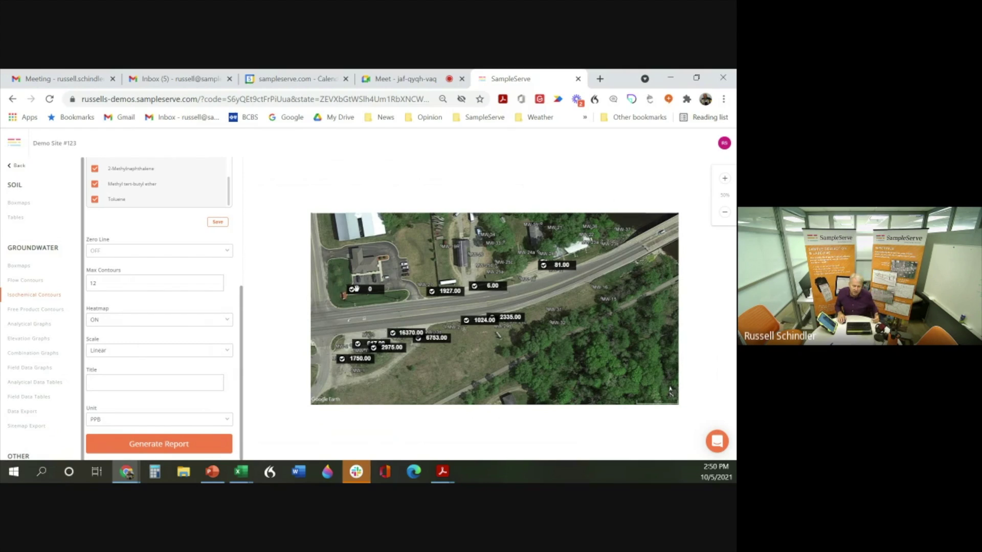
drag(353, 290, 330, 317)
drag(317, 362, 331, 384)
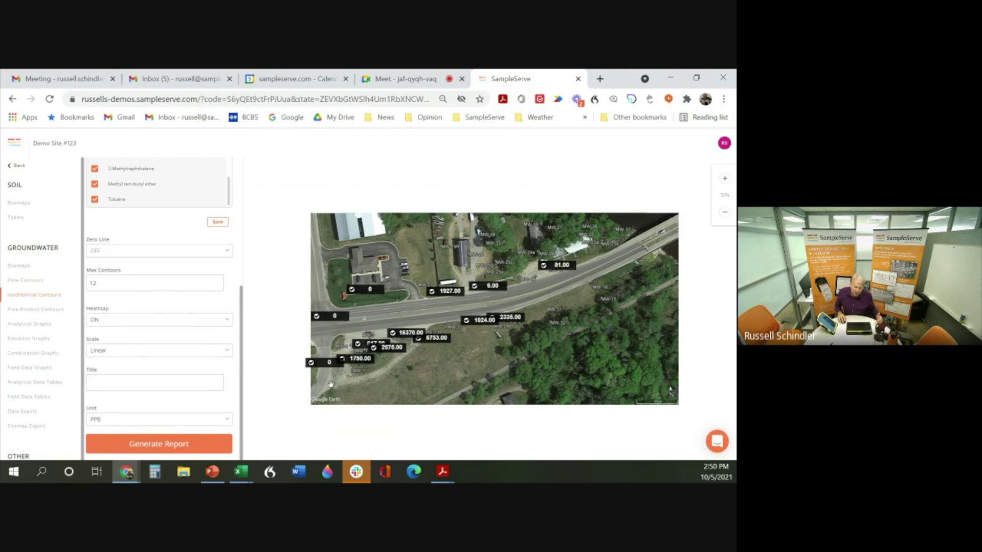
drag(352, 290, 427, 384)
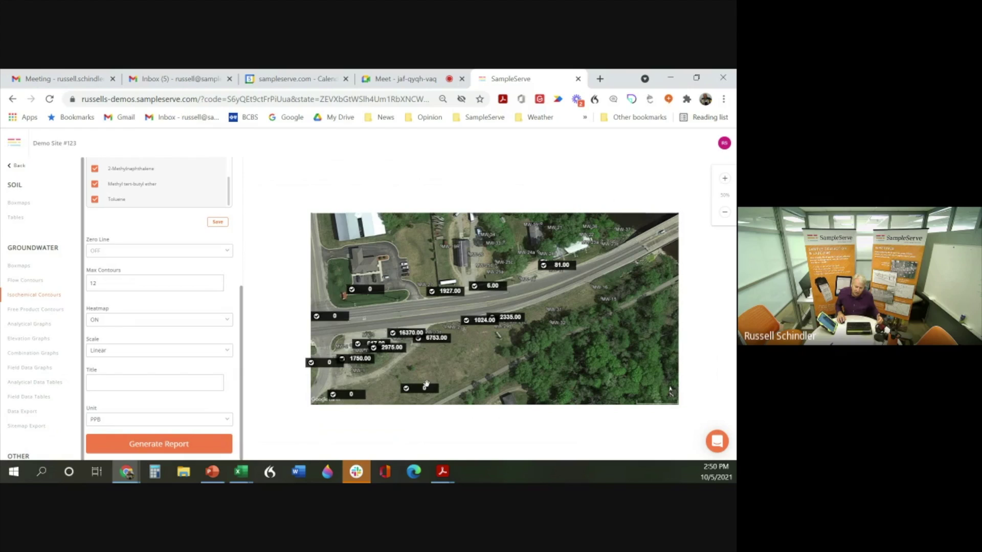
Step: Place six more zero-value points around the southern, eastern and northern sides of the plume on the isochemical contour map
click(503, 354)
click(584, 319)
click(602, 259)
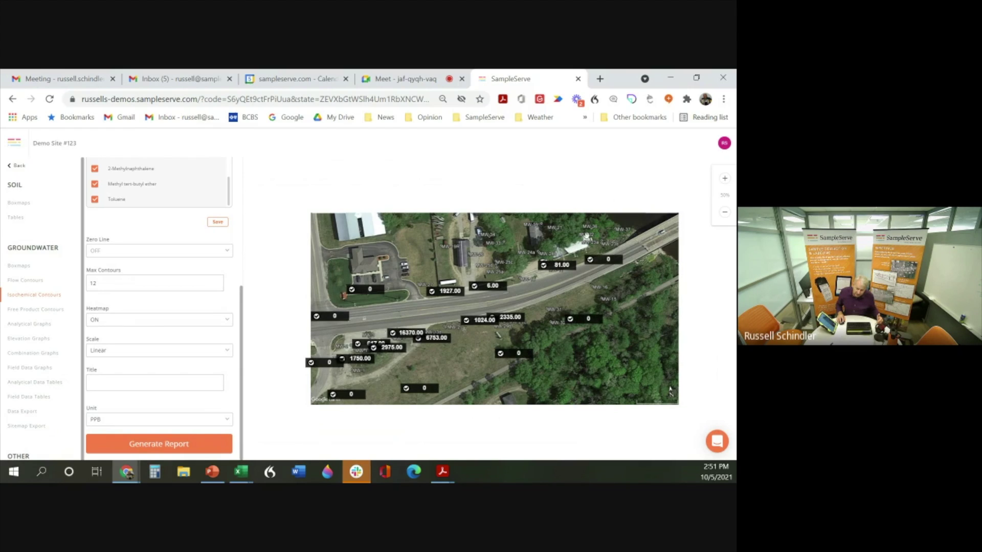
click(566, 227)
click(496, 241)
click(423, 258)
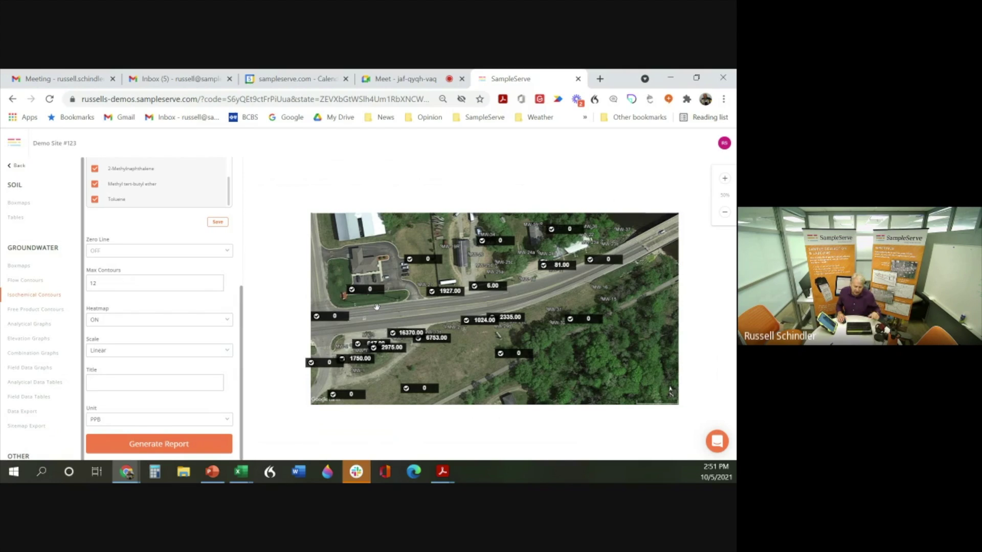
Step: Generate the isochemical contour report with the zero-value points and compare it with the previous isochemical PDF
click(168, 443)
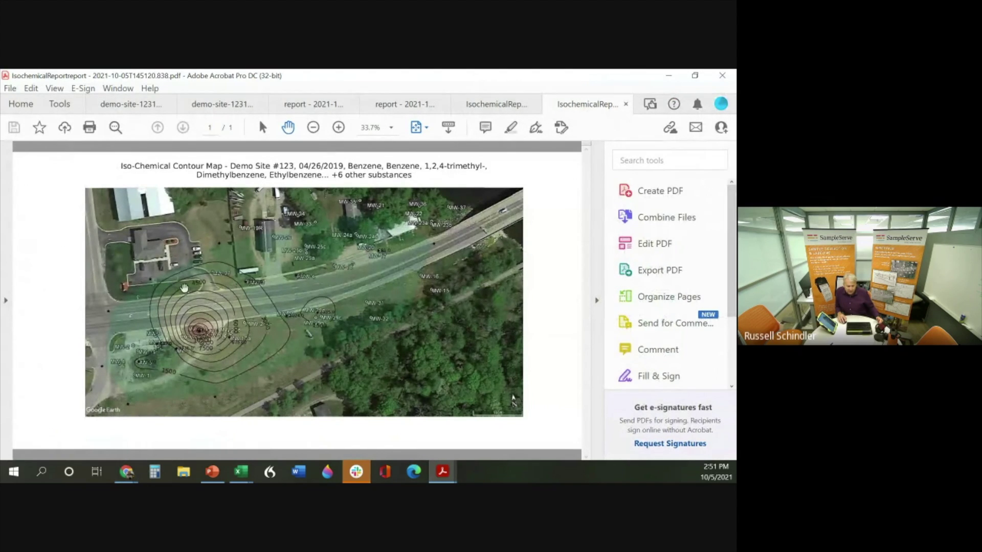
click(507, 105)
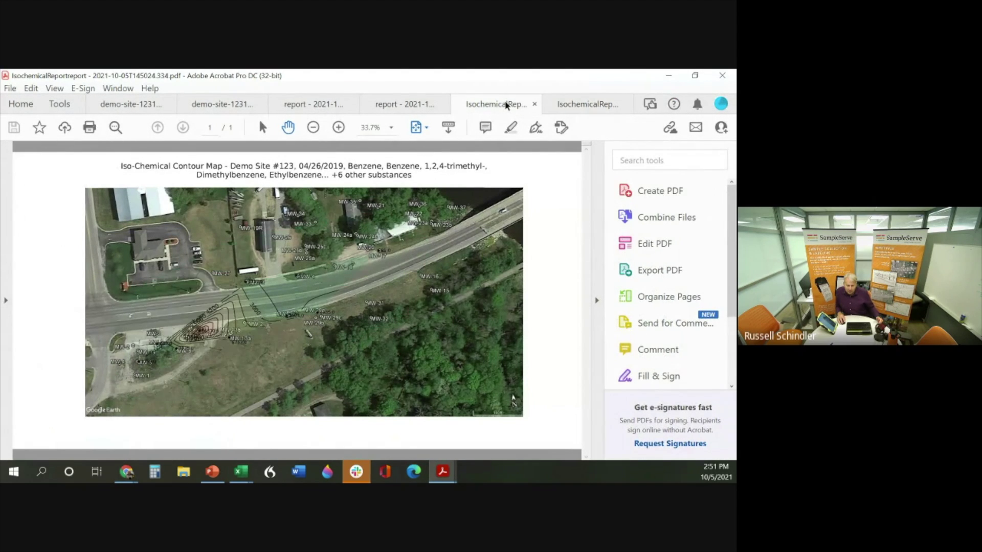
click(583, 104)
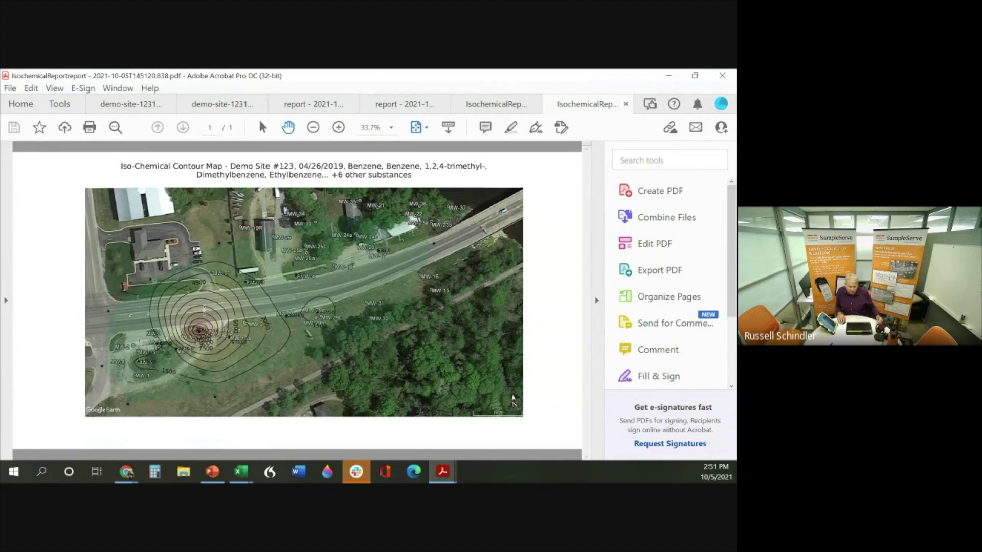
Step: Return to SampleServe in Chrome and open the groundwater free product contours
click(126, 472)
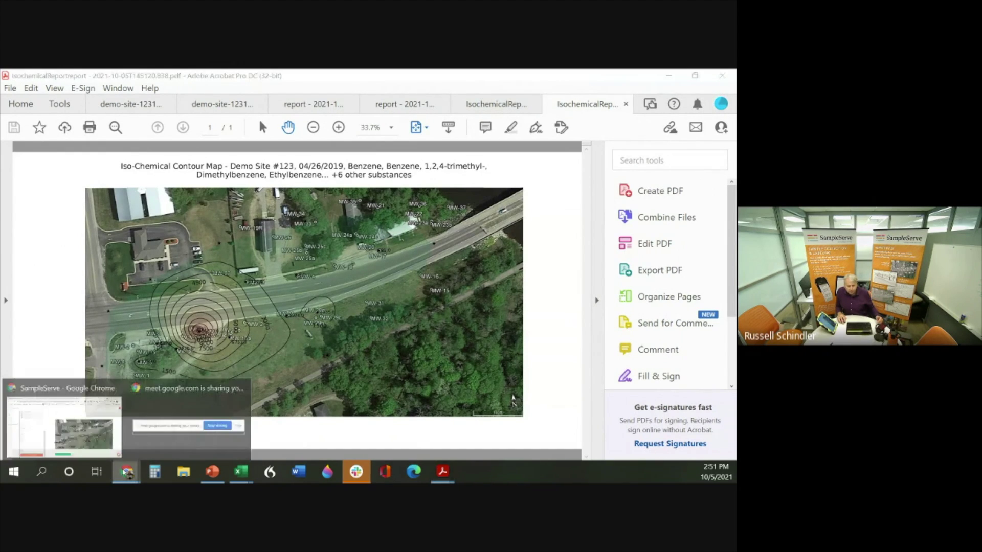
click(64, 422)
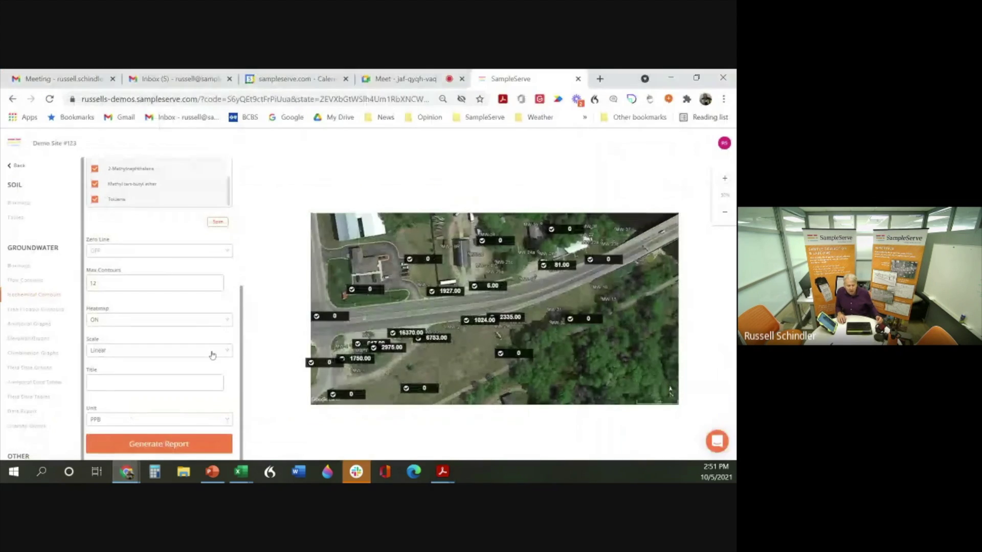
click(30, 310)
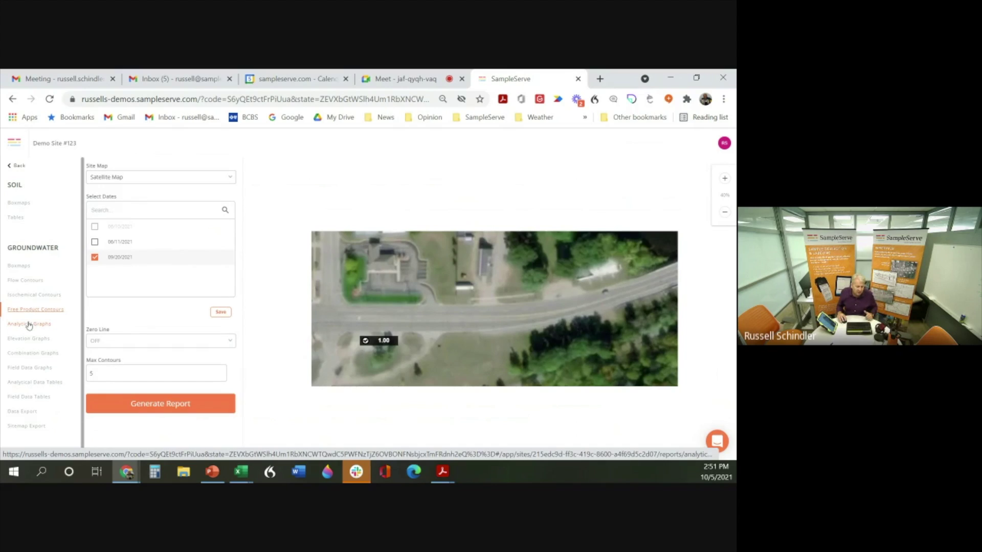
Step: Open the groundwater analytical graphs, review the date, substance and well selections, and generate the report in PPB
click(29, 324)
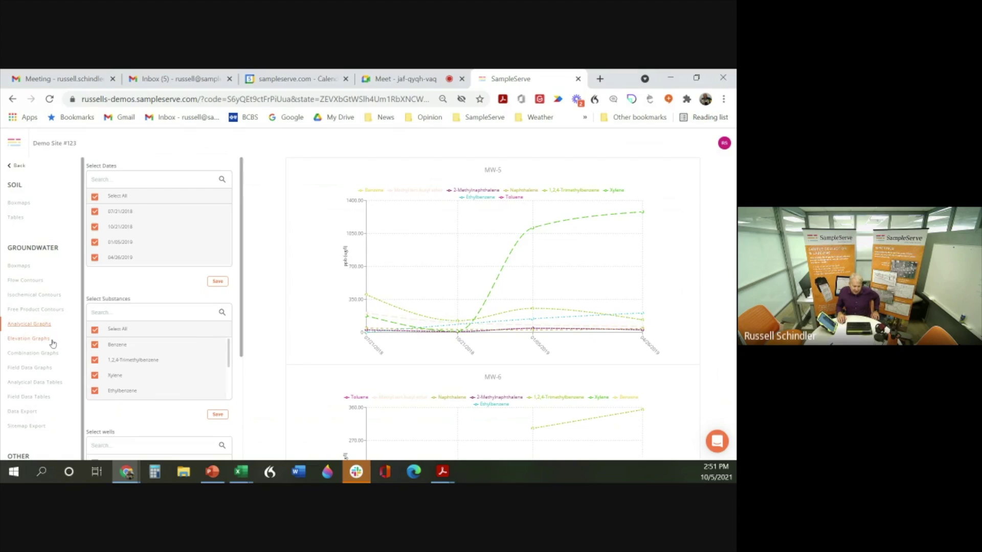
scroll(140, 354, down, 2)
scroll(147, 377, down, 3)
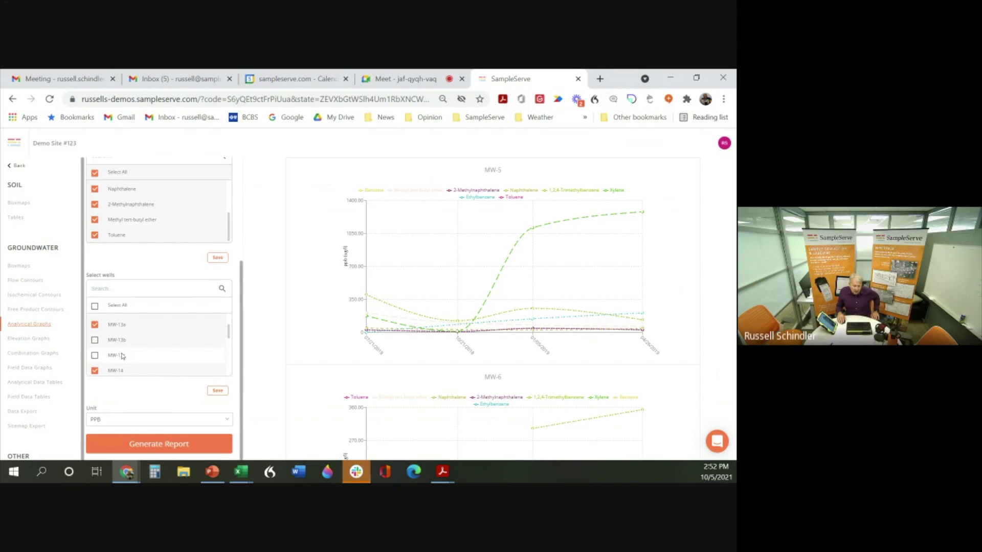
scroll(171, 286, up, 3)
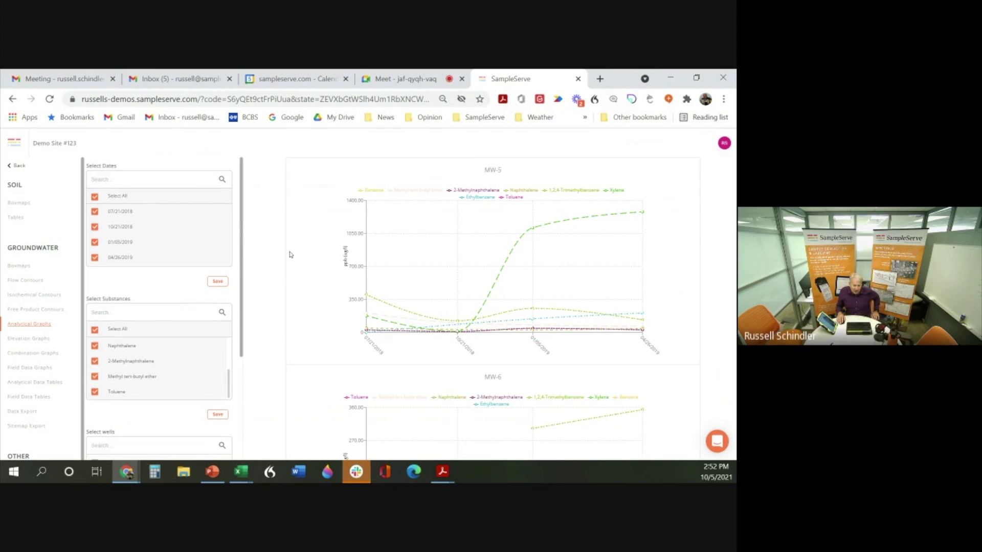
scroll(212, 337, down, 3)
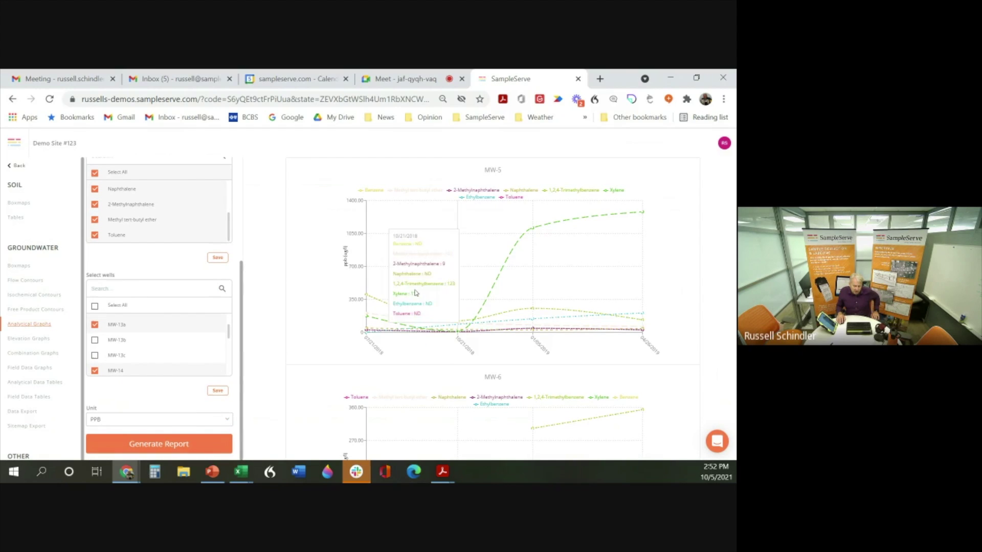
click(146, 449)
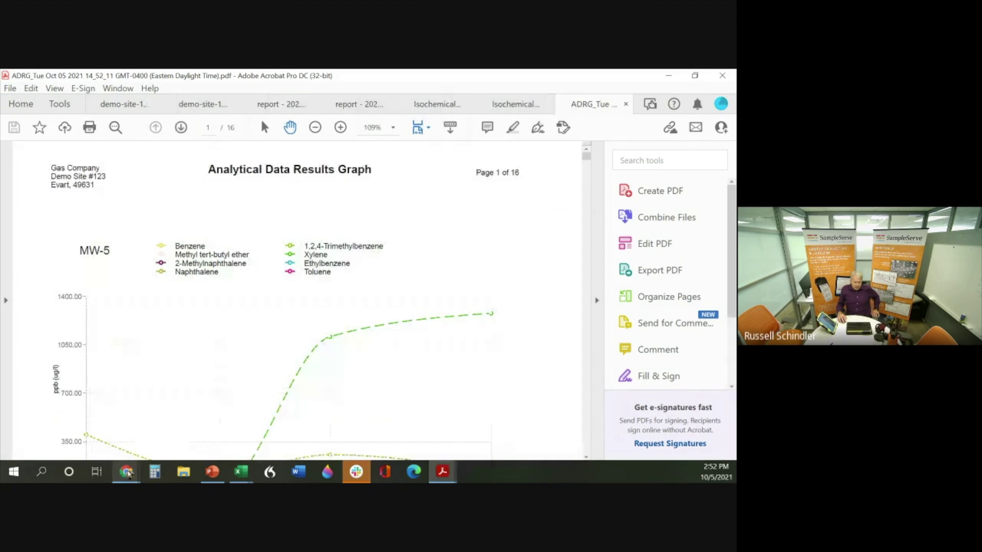
Step: Return to SampleServe in Chrome, open the groundwater elevation graphs and include the free product elevation
click(126, 472)
click(37, 399)
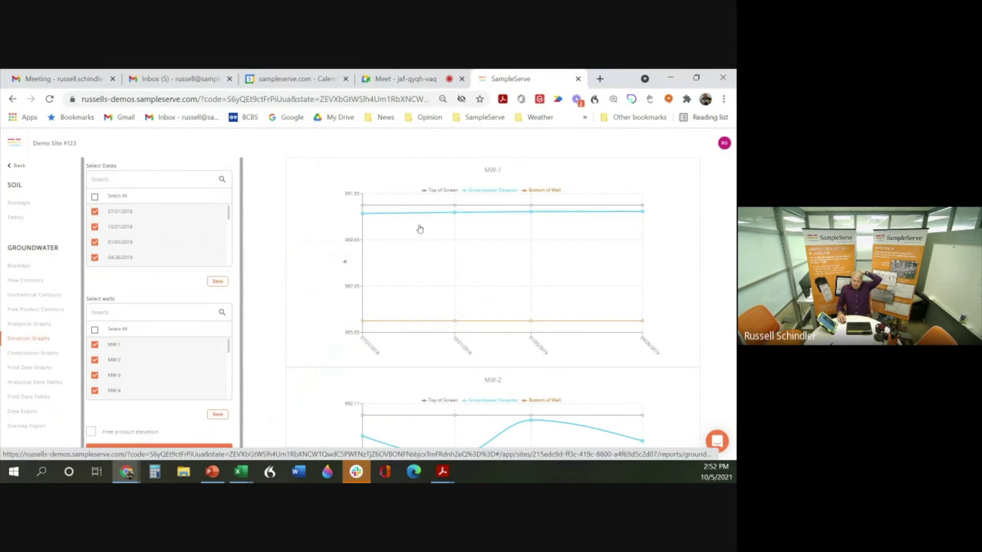
mouse_move(433, 214)
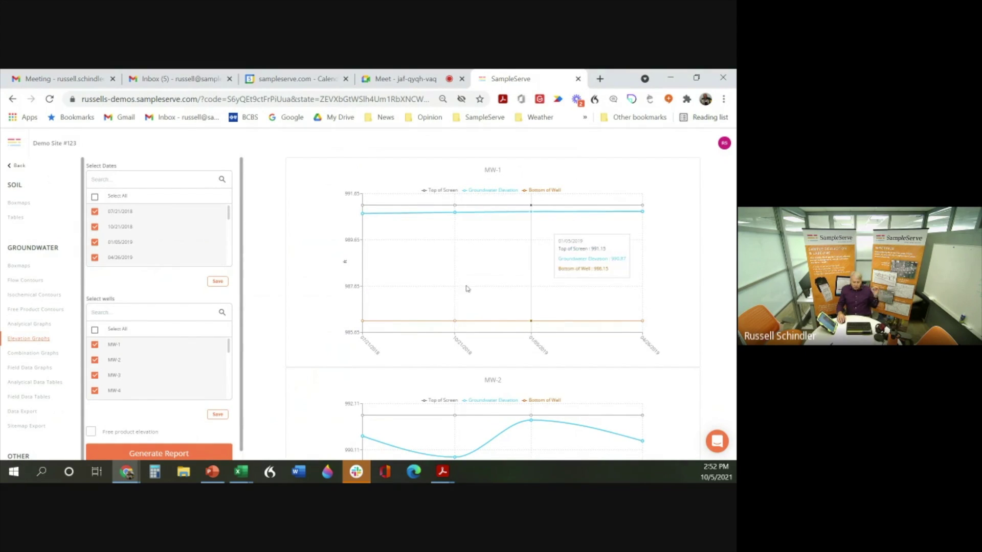
scroll(460, 297, down, 3)
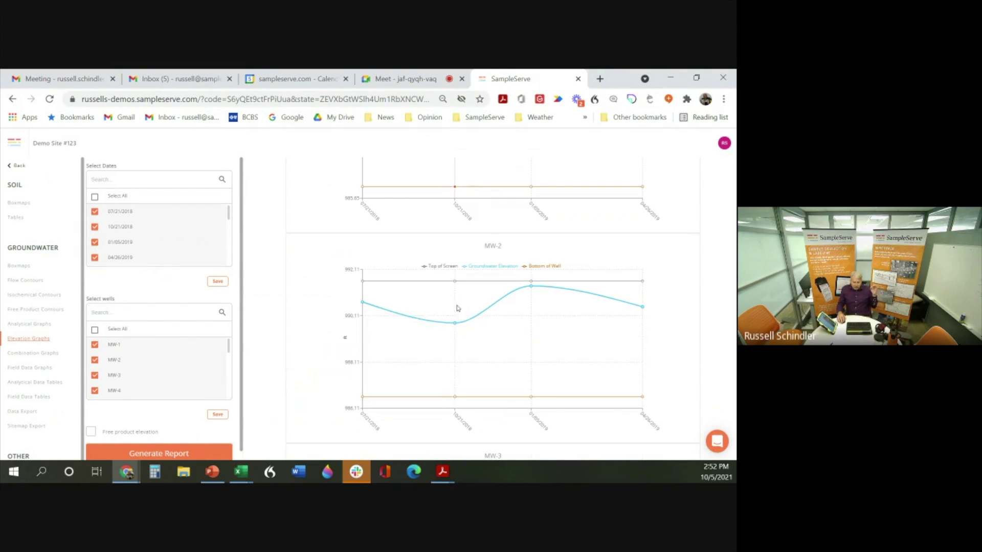
click(91, 432)
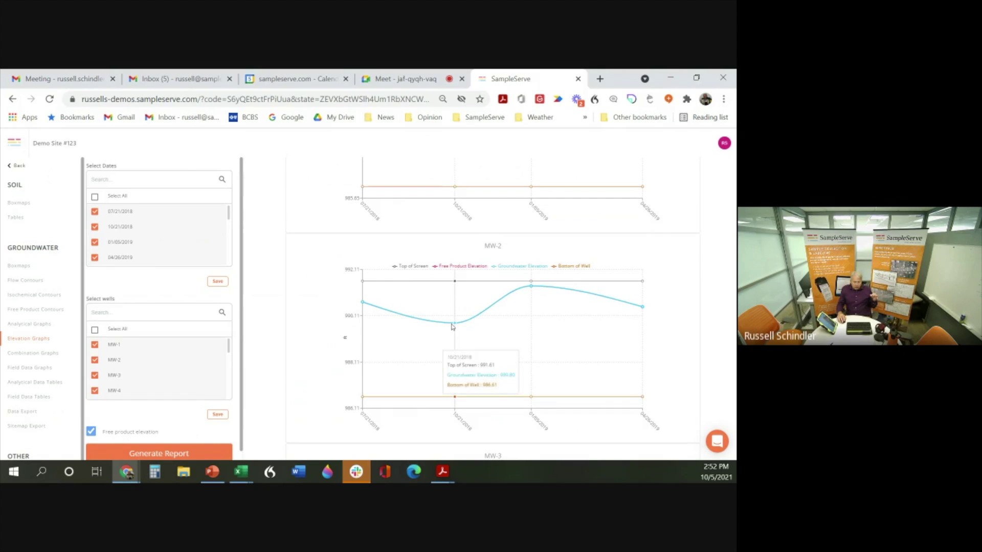
Step: Examine the elevation graphs of wells MW-2 through MW-11 and the list of available dates
scroll(407, 337, down, 10)
scroll(405, 323, down, 15)
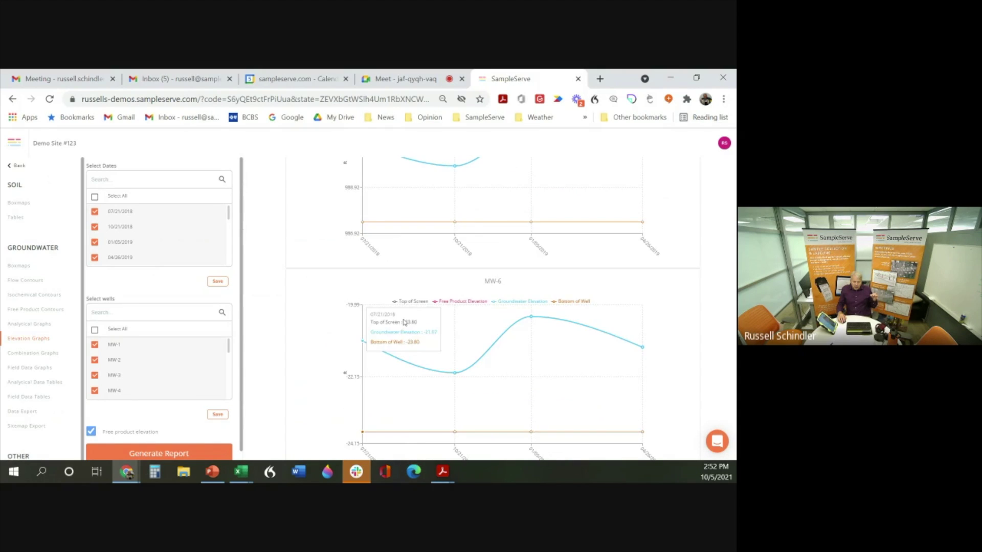
scroll(404, 323, down, 3)
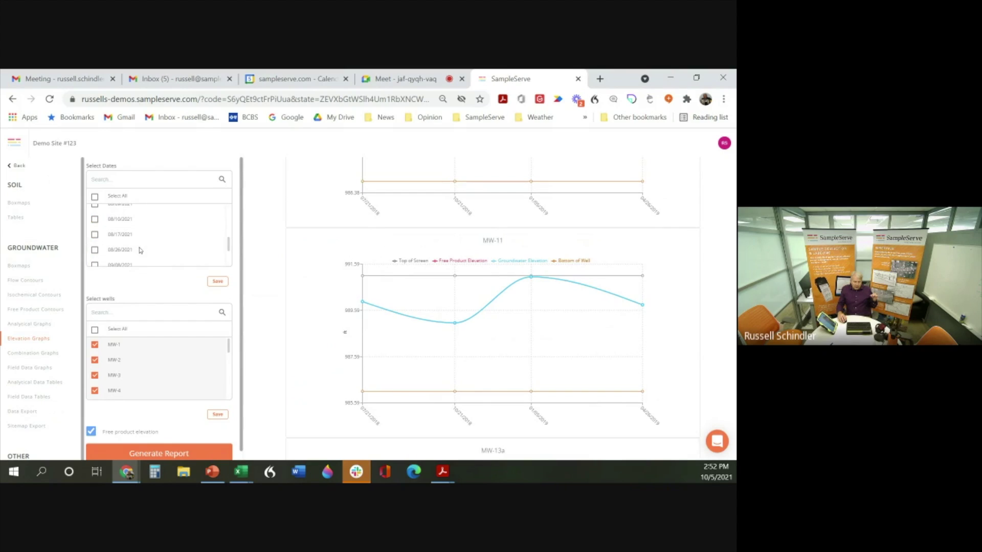
scroll(140, 243, down, 2)
scroll(149, 248, up, 2)
scroll(383, 322, up, 15)
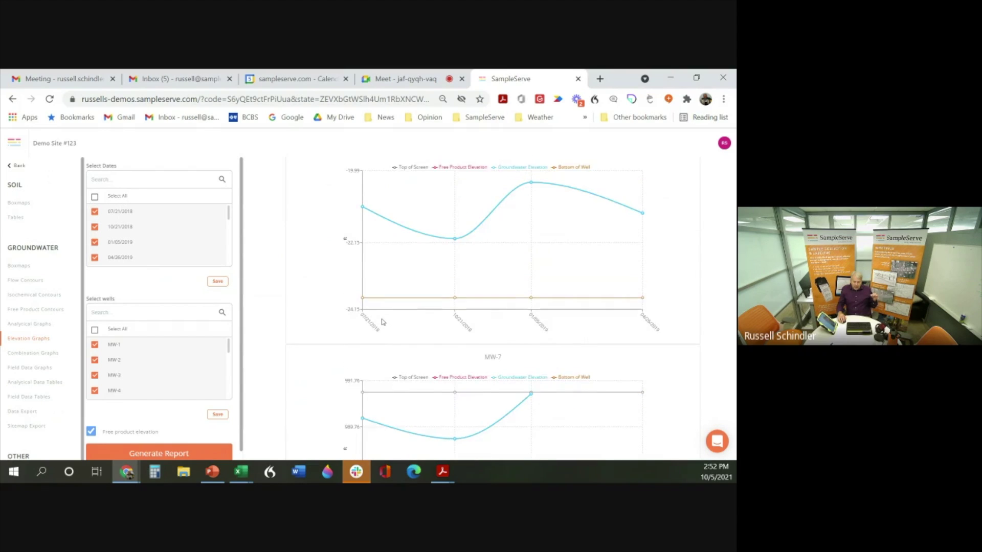
scroll(381, 307, down, 5)
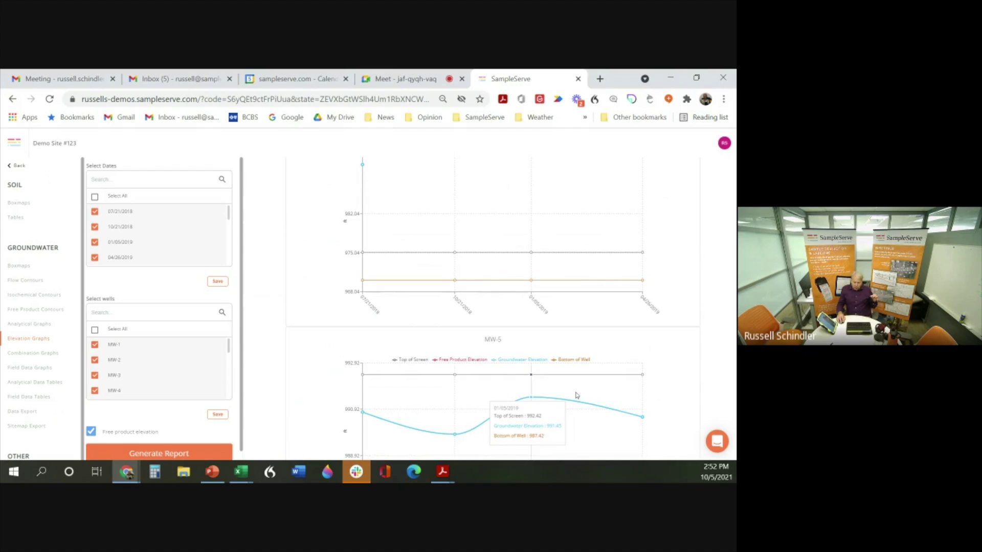
scroll(407, 394, down, 3)
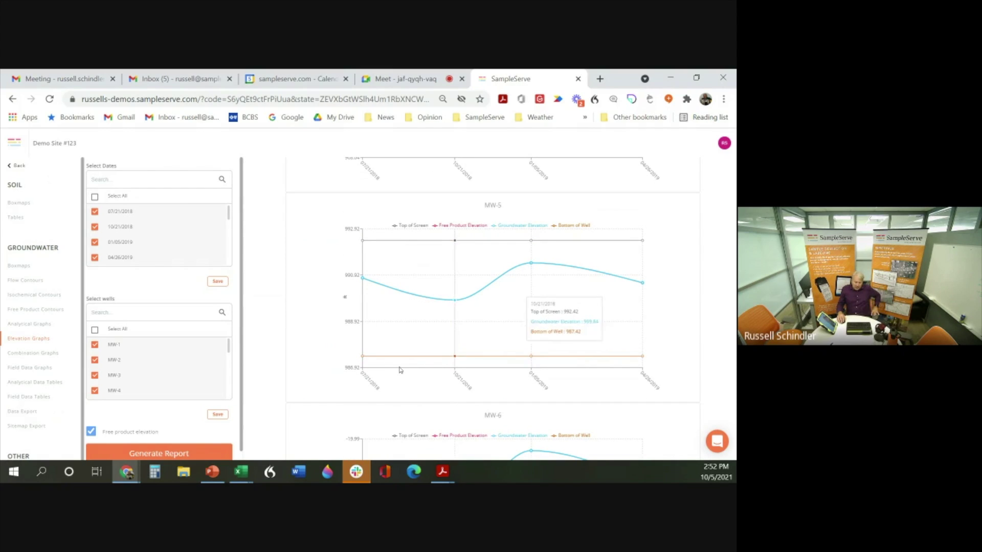
scroll(296, 356, down, 5)
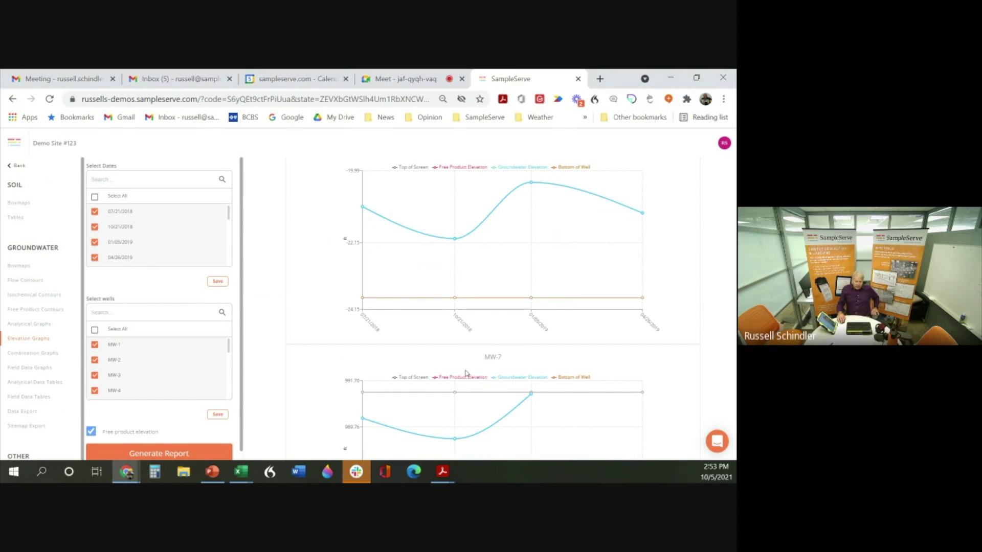
scroll(465, 373, down, 5)
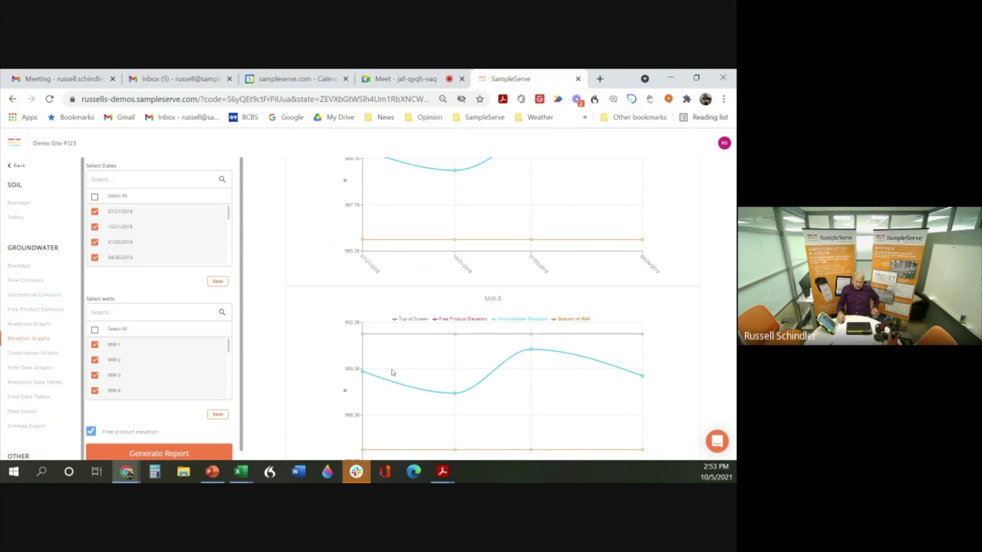
scroll(450, 394, down, 3)
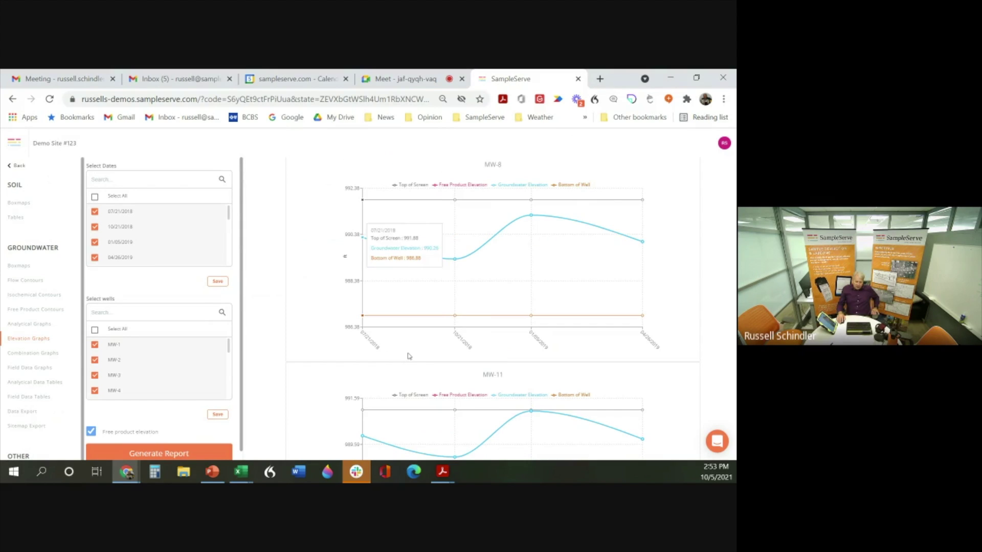
Step: Open the groundwater combination graphs and examine substance concentrations against groundwater elevation for wells MW-5 through MW-11
click(29, 357)
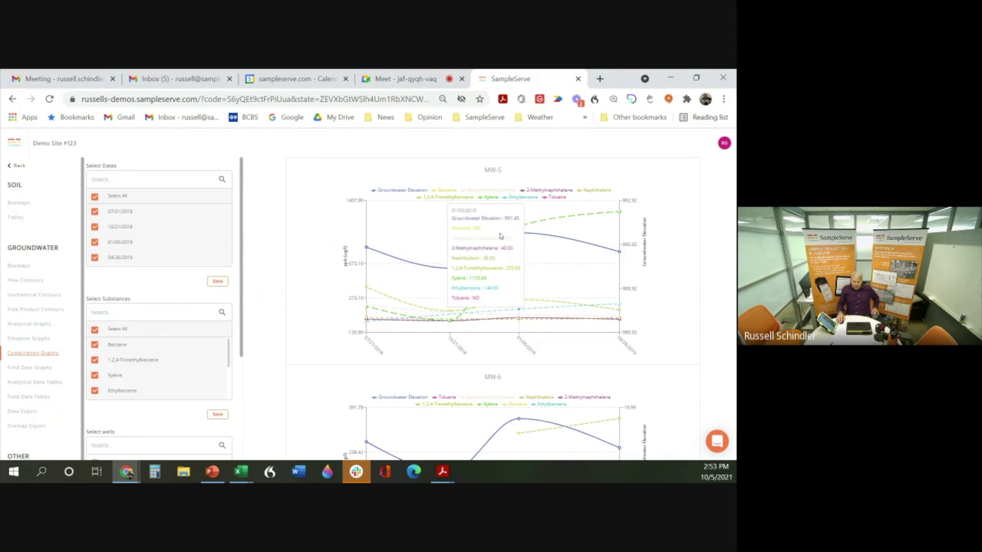
scroll(262, 250, down, 3)
scroll(262, 250, up, 3)
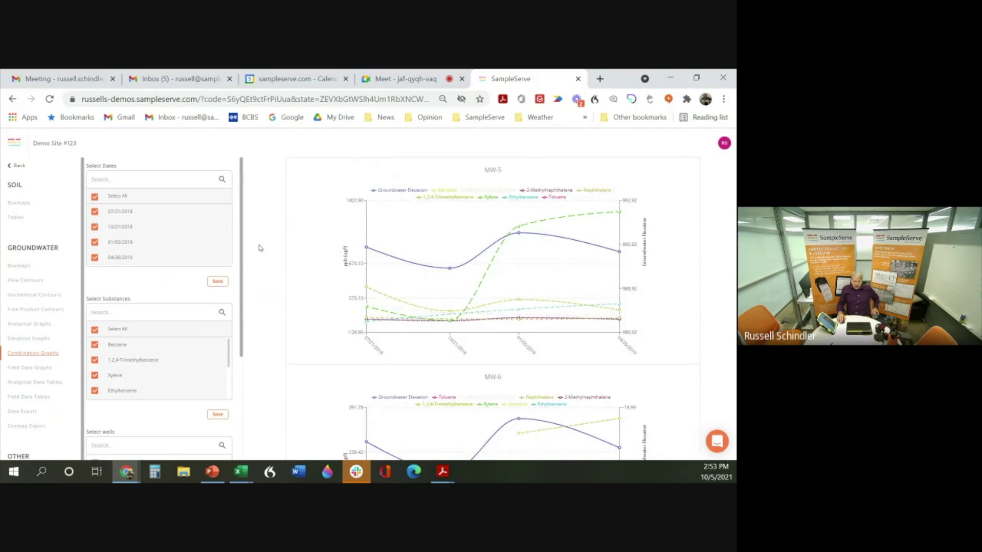
mouse_move(476, 263)
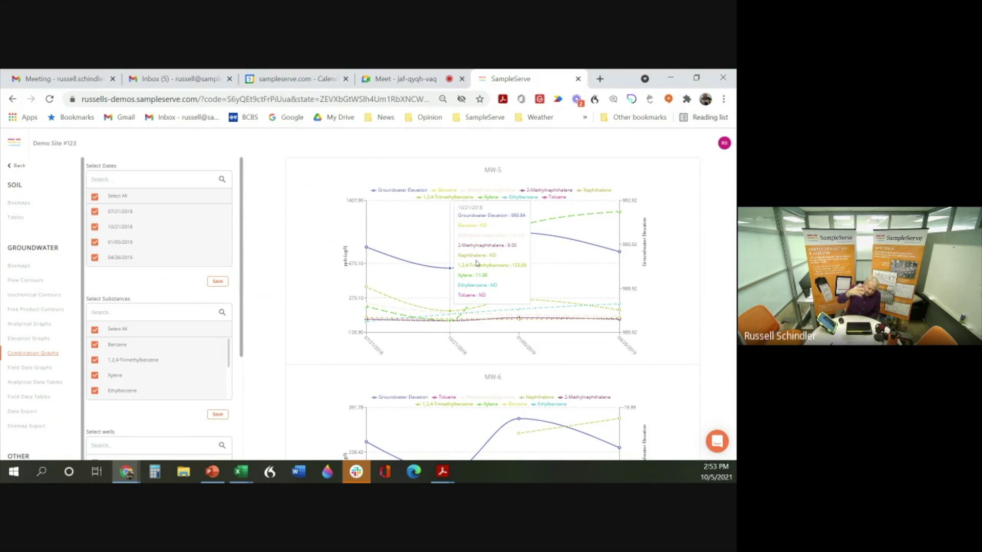
scroll(476, 264, down, 5)
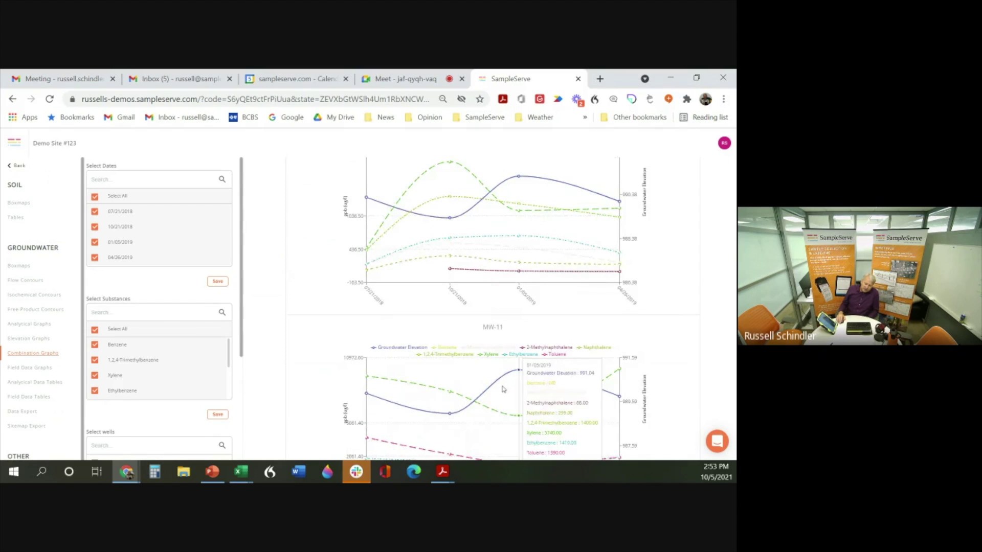
scroll(505, 387, down, 3)
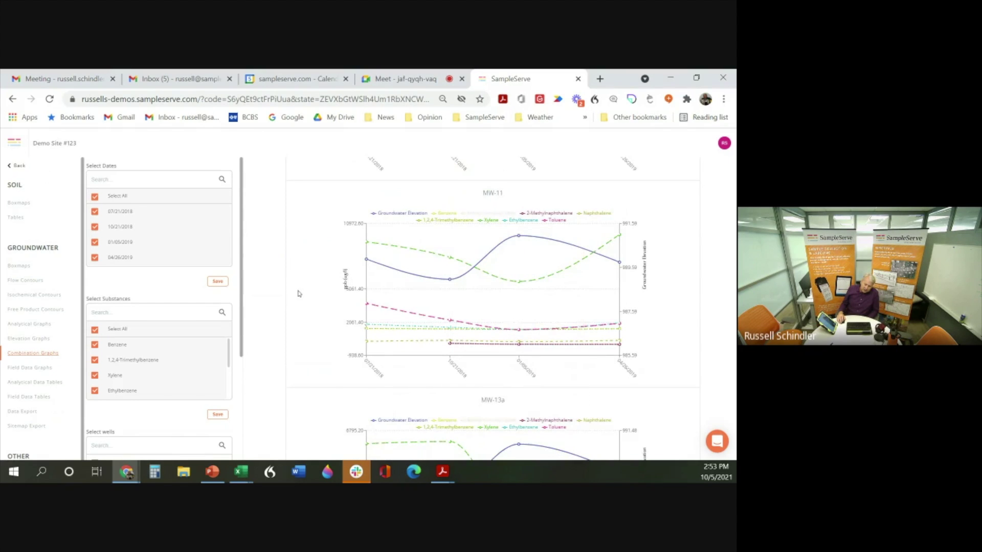
scroll(484, 267, up, 3)
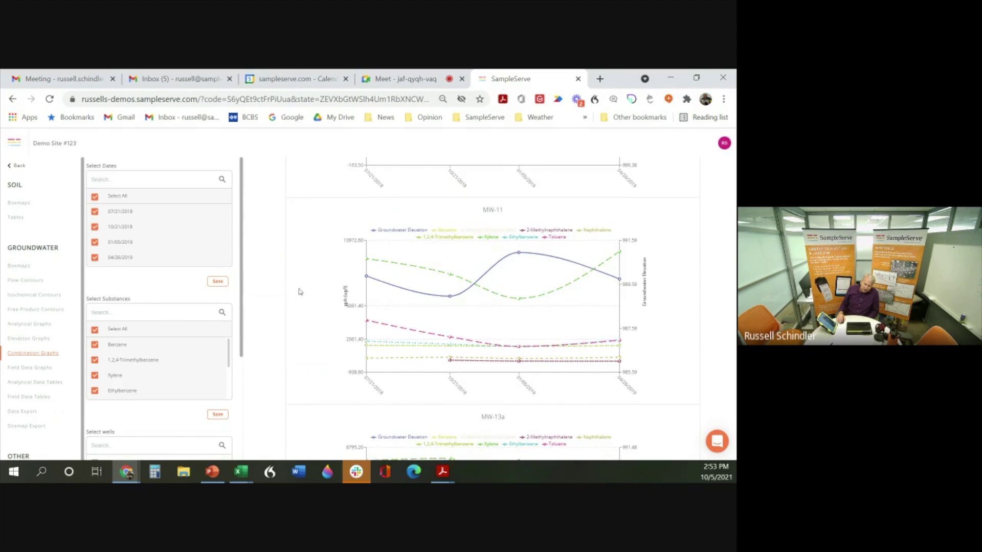
Step: Open the groundwater field data graphs and include the 07/21/2018 and 10/21/2018 sampling dates
click(16, 370)
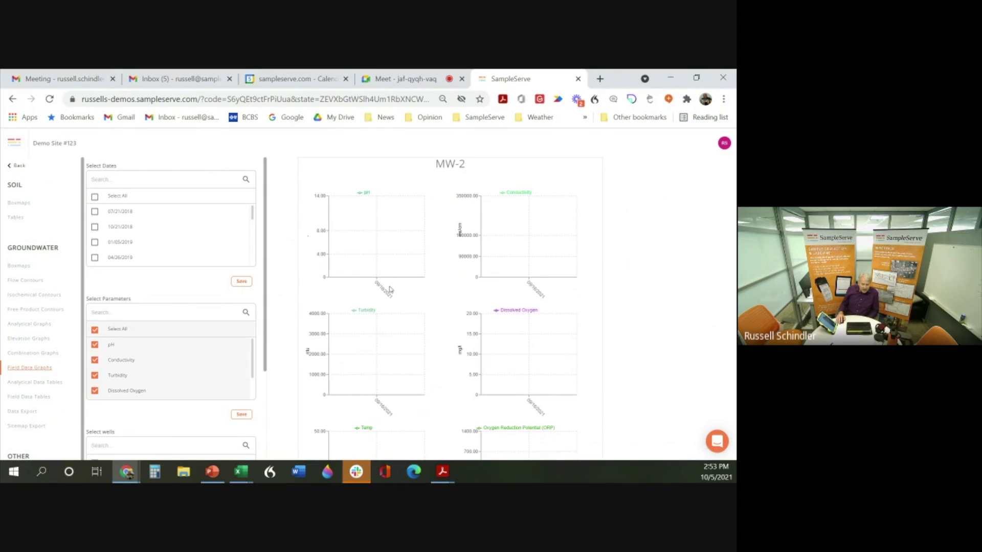
scroll(115, 247, down, 5)
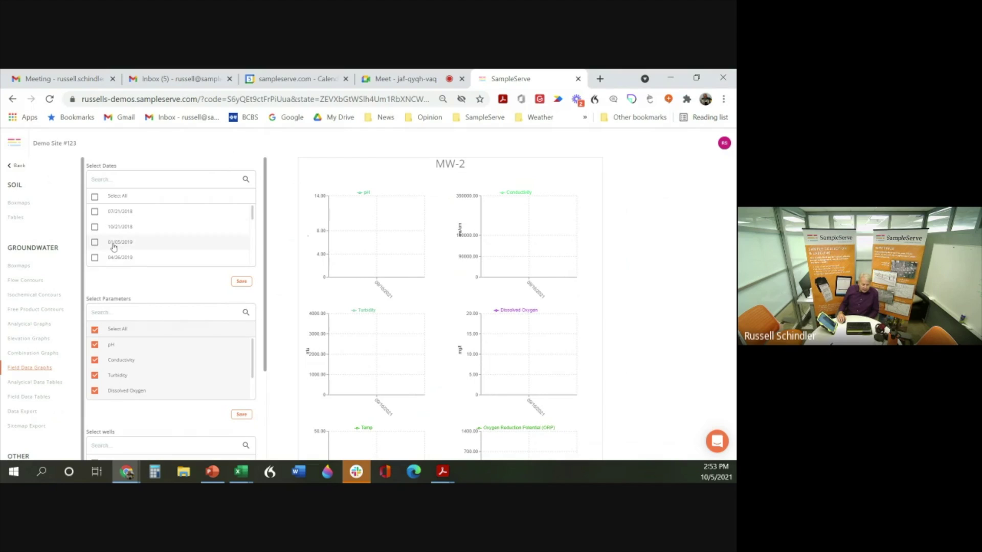
scroll(115, 246, up, 5)
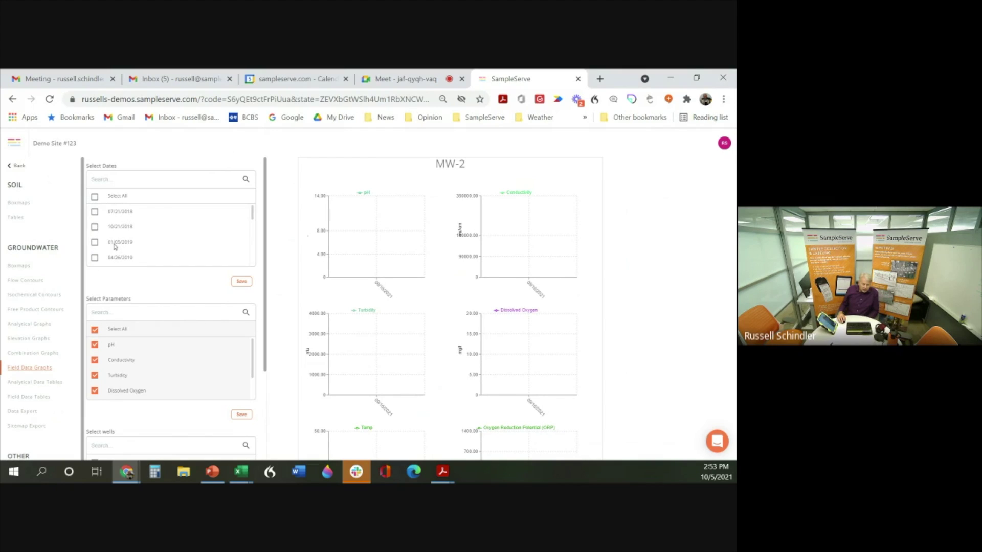
click(95, 212)
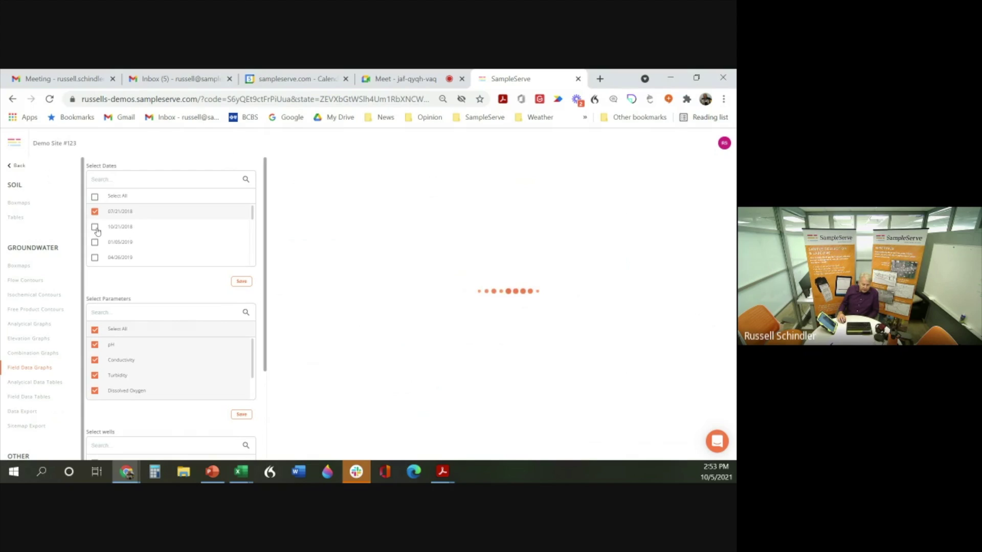
click(95, 228)
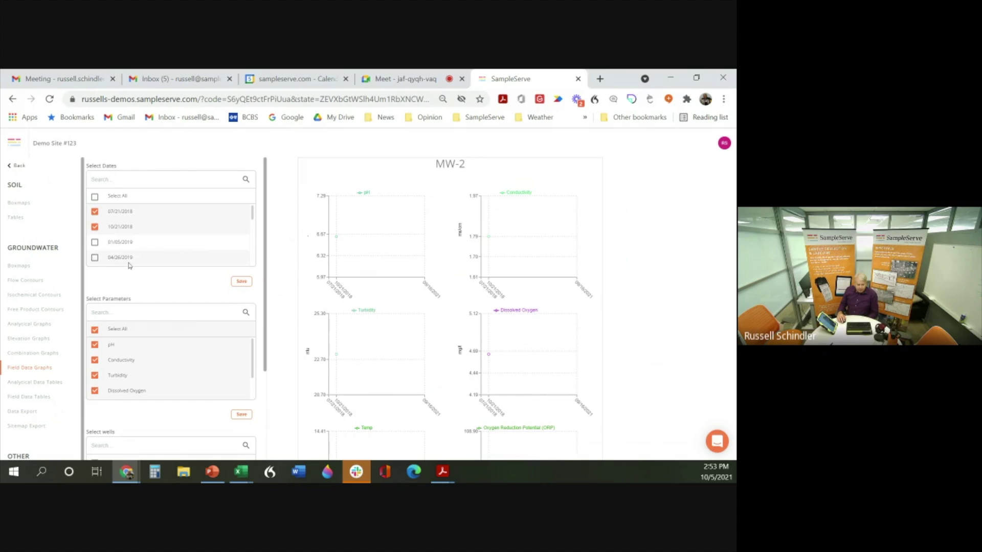
Step: Toggle the selection of all dates and examine the field data graphs of wells MW-2 and MW-5 with their date, parameter and well lists
drag(251, 218, 251, 264)
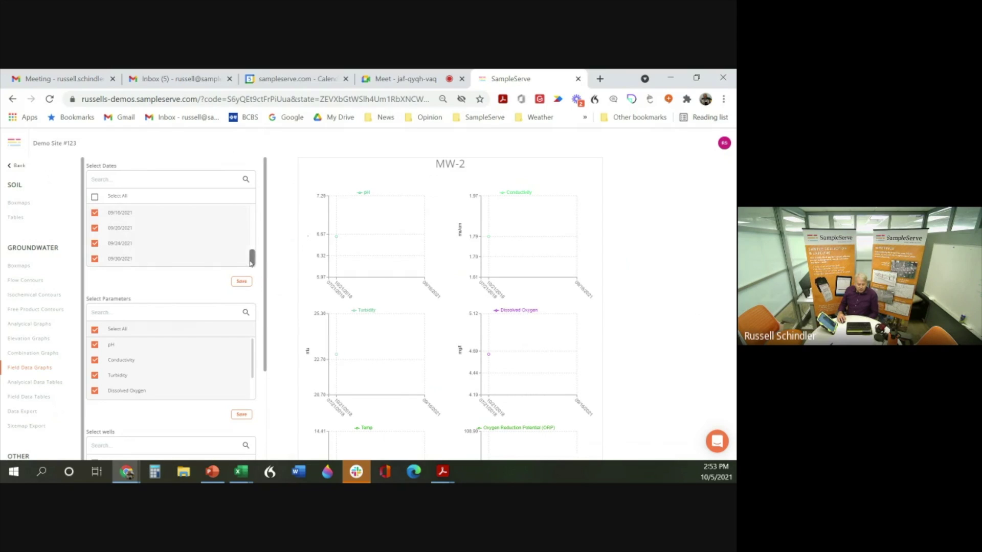
click(95, 198)
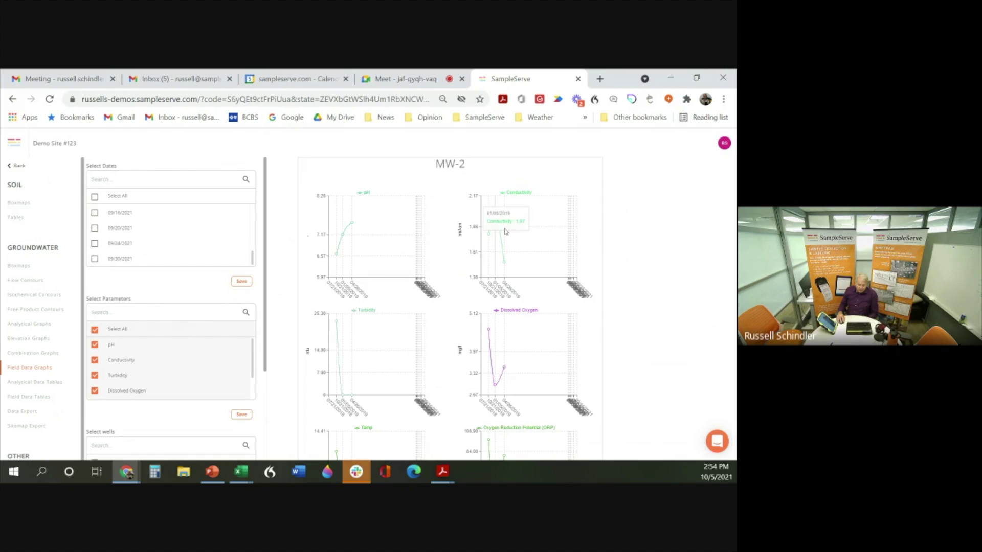
mouse_move(494, 366)
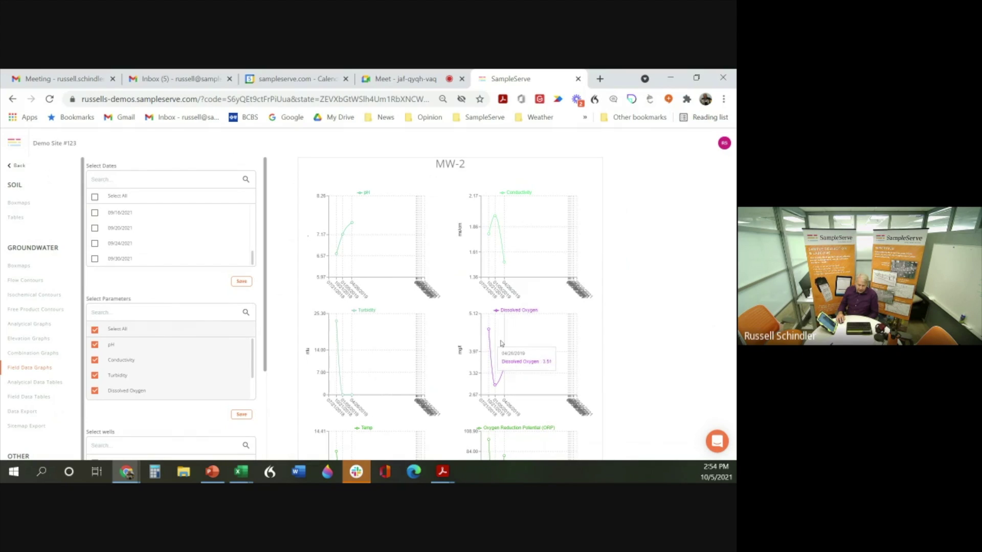
mouse_move(253, 260)
mouse_down()
mouse_move(253, 209)
mouse_move(253, 261)
mouse_up()
scroll(205, 230, up, 5)
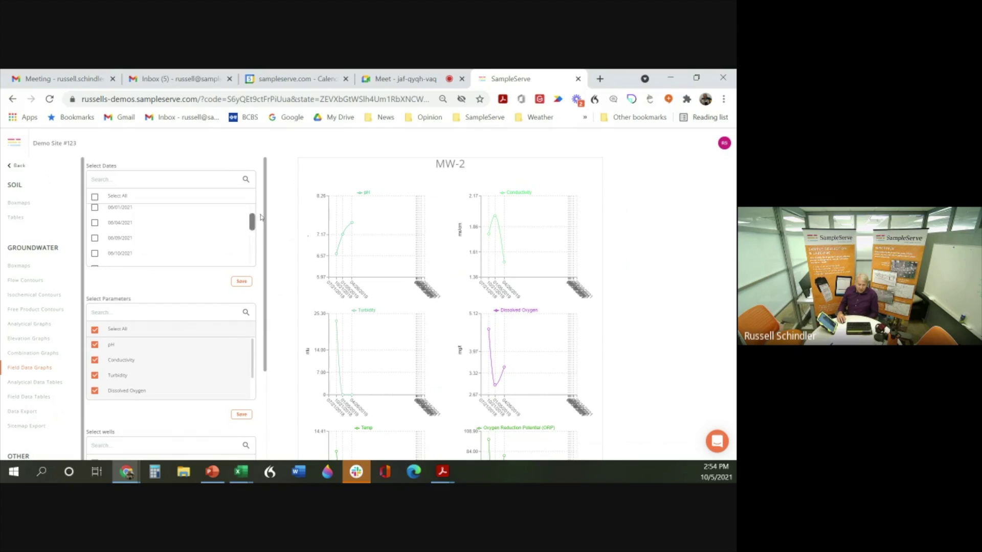
scroll(389, 266, down, 5)
scroll(168, 329, down, 3)
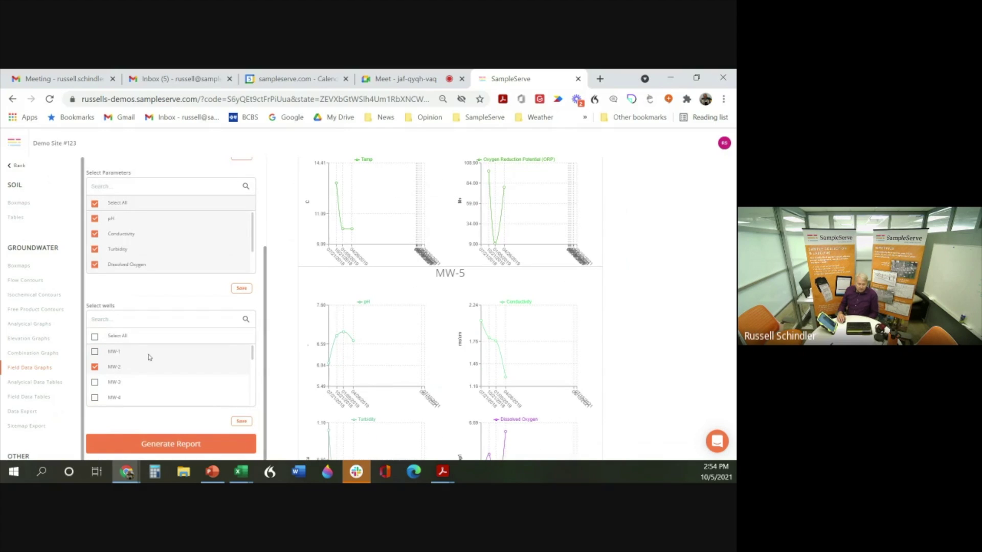
Step: Open the groundwater analytical data tables and compare the results against the 201/213 DW Tier 1, 201/213-GSI and Non Res. Tier 1 criteria
click(32, 384)
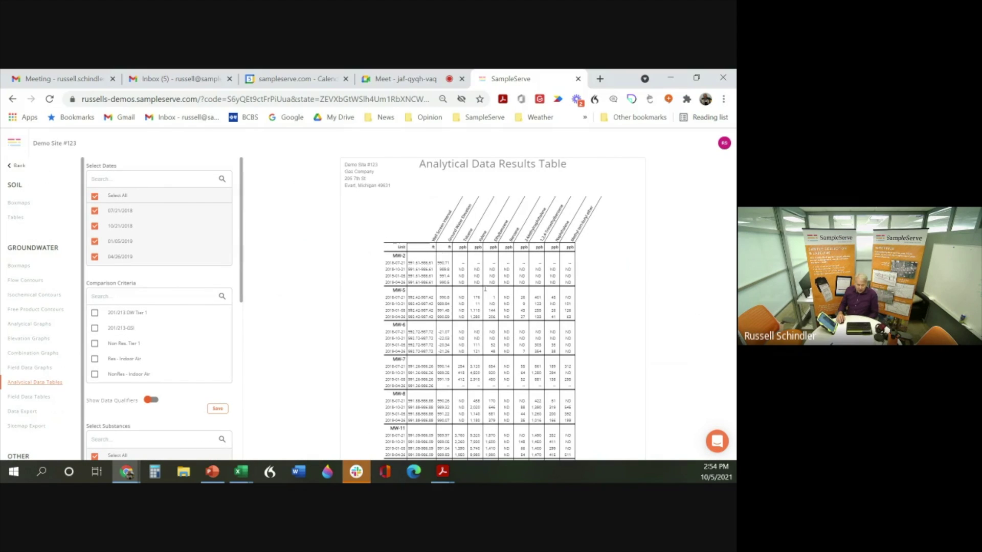
click(96, 314)
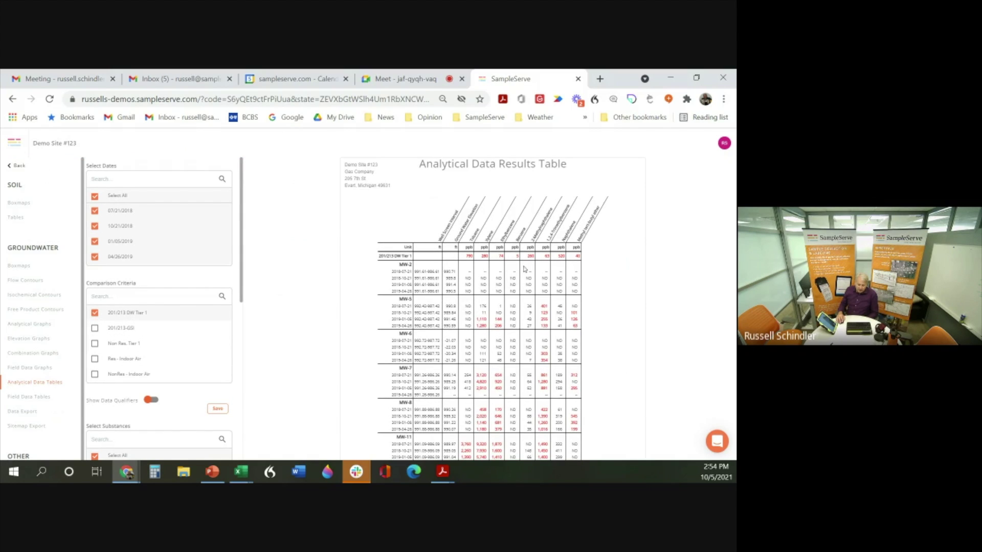
scroll(394, 305, down, 3)
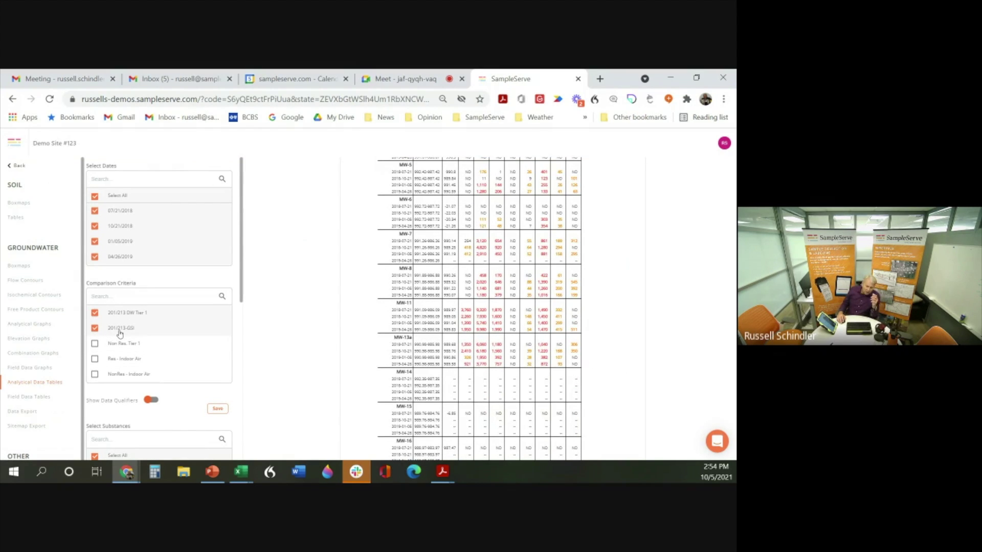
scroll(342, 253, up, 3)
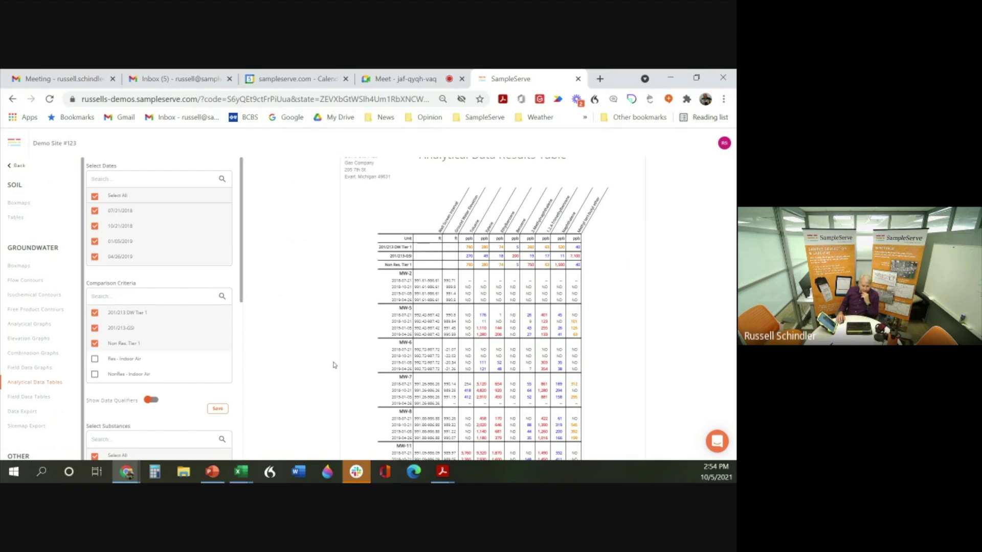
Step: Review the analytical results and the substance selection, and turn on the data qualifiers
scroll(344, 372, down, 5)
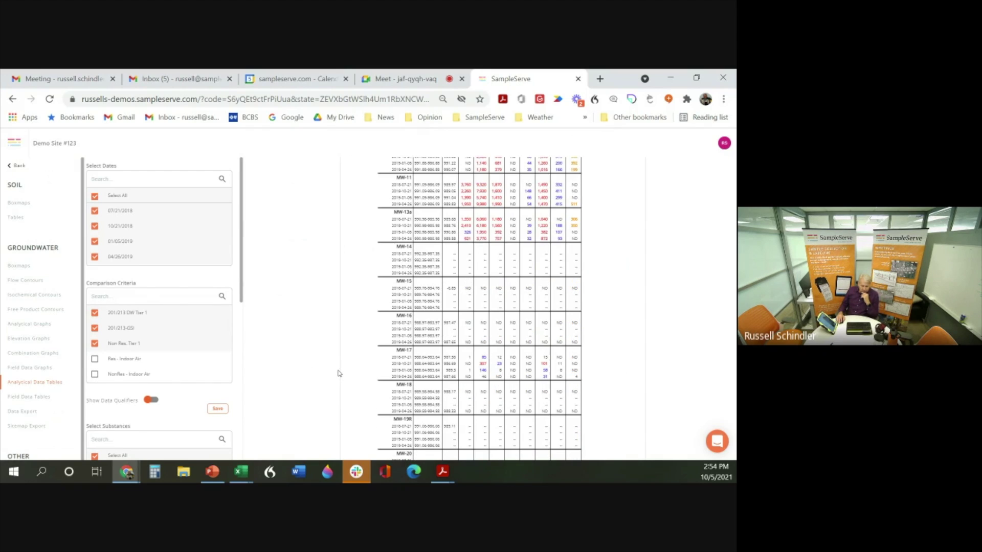
scroll(123, 368, down, 3)
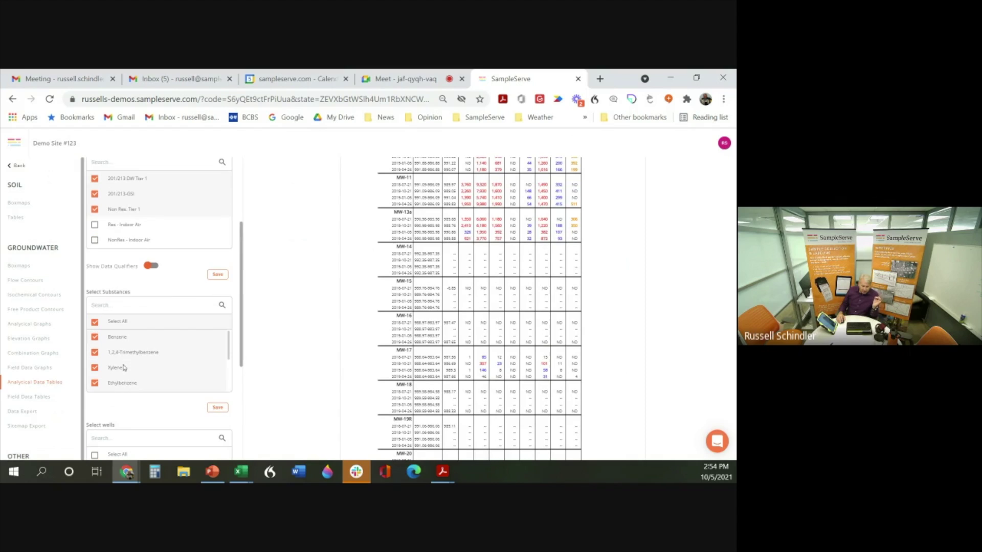
scroll(132, 346, up, 3)
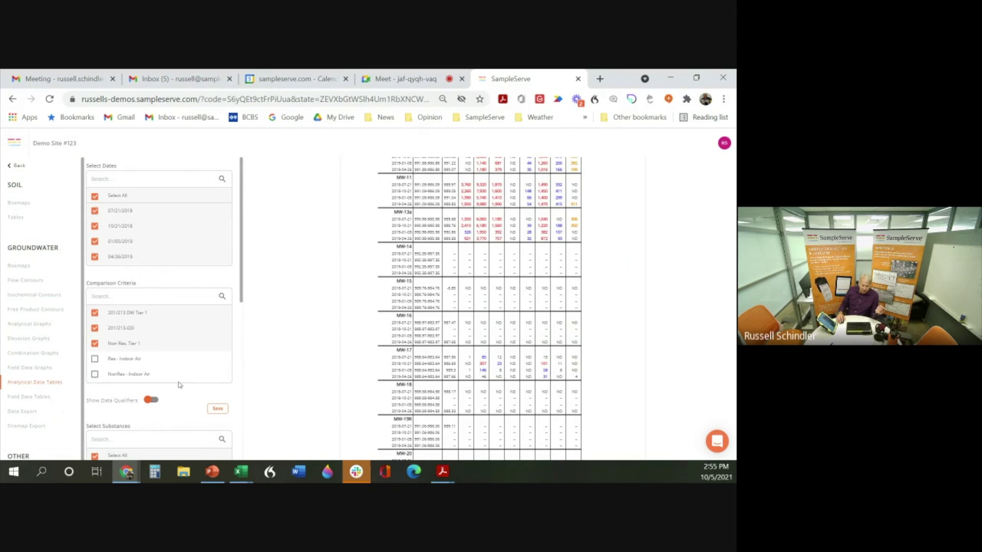
click(212, 407)
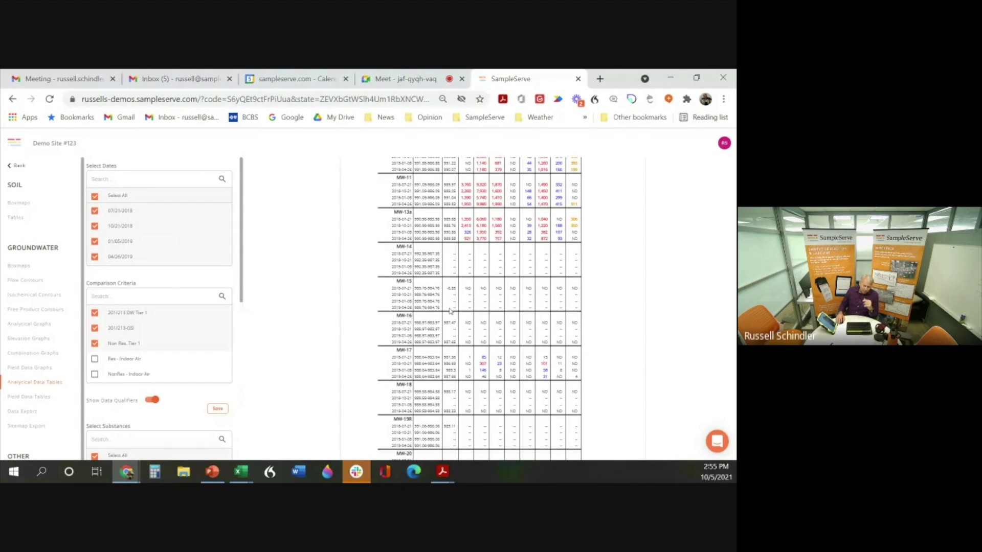
Step: Examine the remaining wells' results down to PMW-4 and generate the analytical data report in PPB with portrait orientation
scroll(449, 332, down, 3)
scroll(446, 321, down, 3)
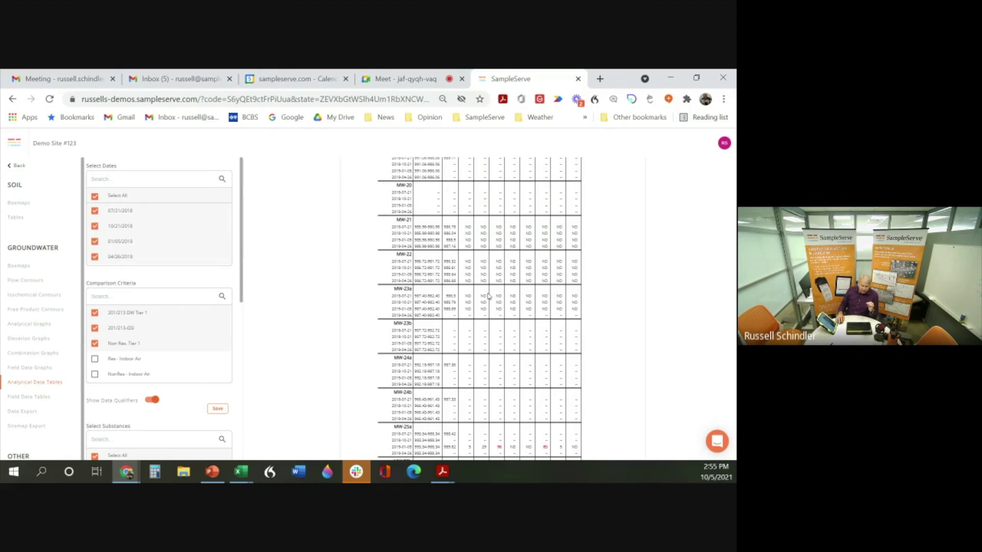
scroll(487, 296, down, 10)
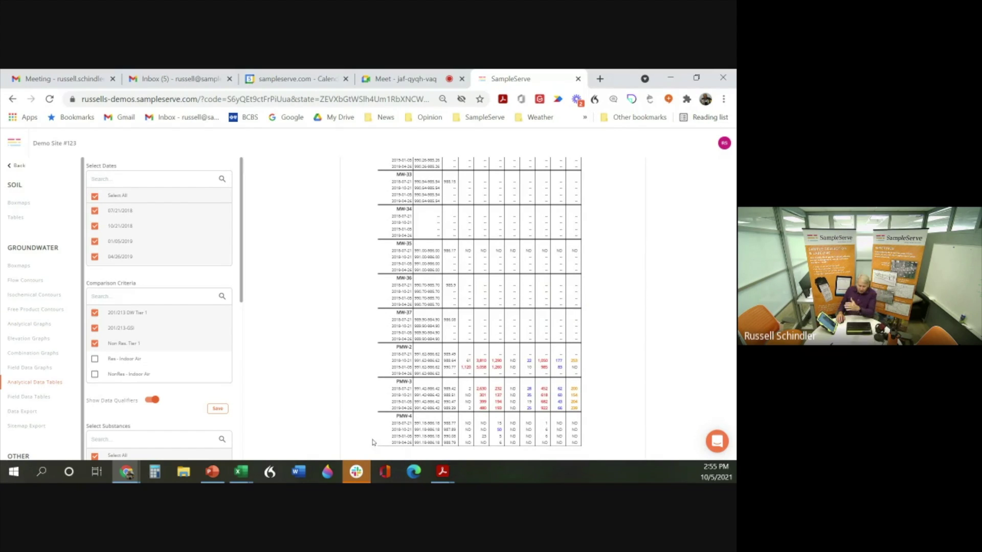
scroll(153, 358, down, 5)
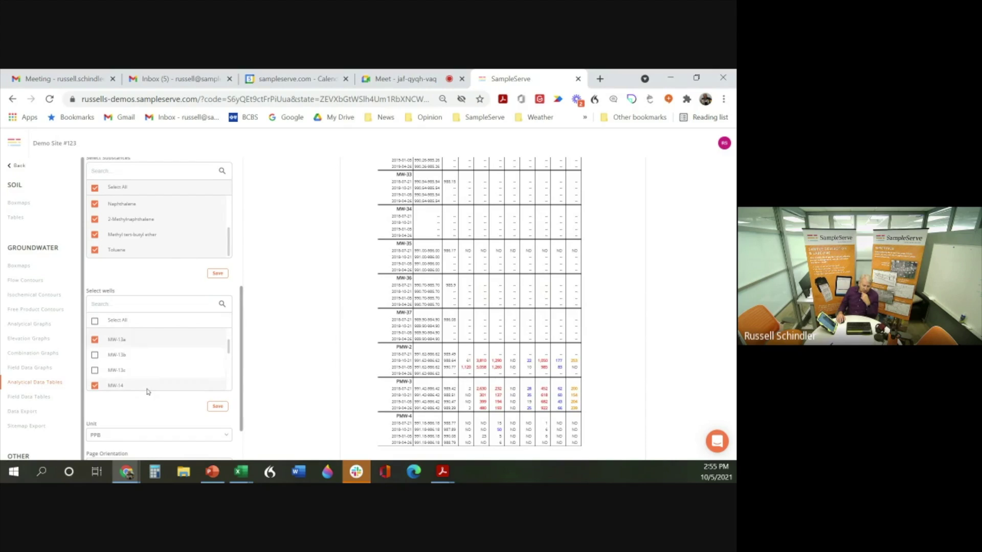
scroll(151, 368, down, 7)
scroll(146, 266, down, 2)
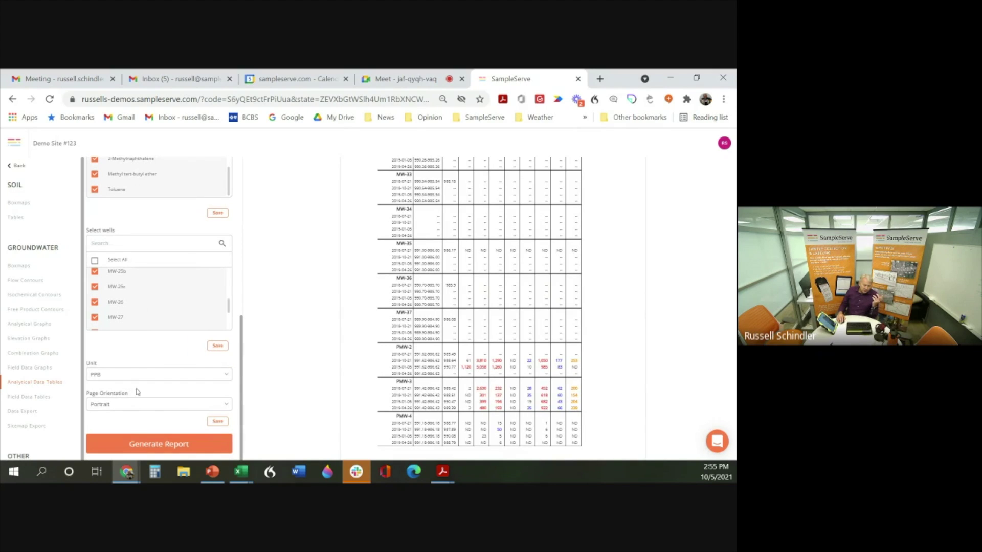
click(148, 447)
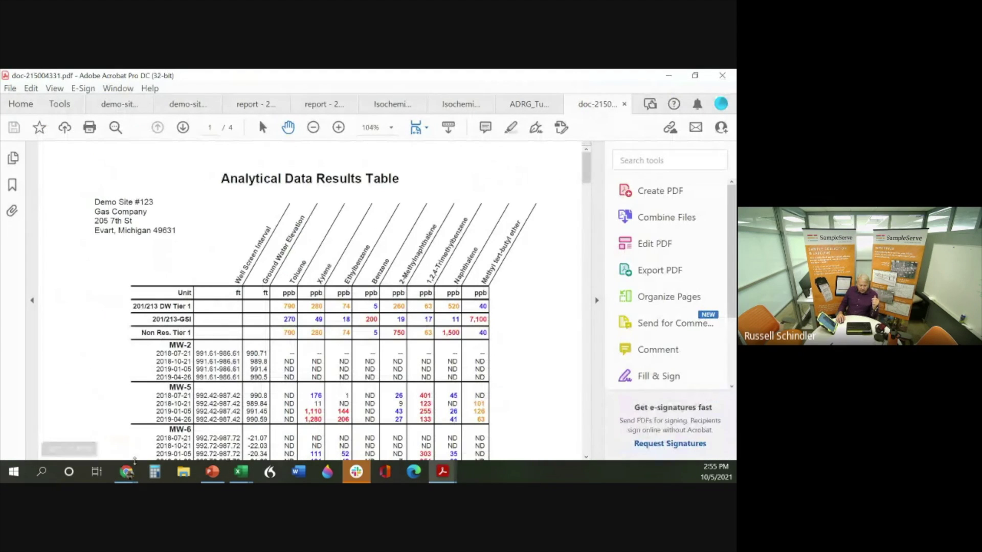
Step: Return to SampleServe in Chrome, open the groundwater field data tables and review the available parameters, including depth to water and free product
click(128, 475)
click(82, 421)
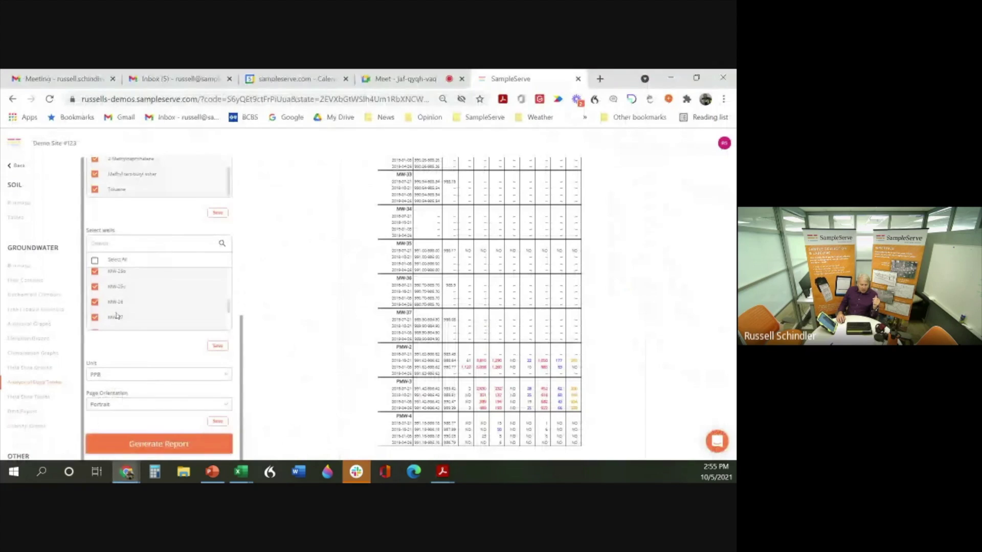
click(32, 399)
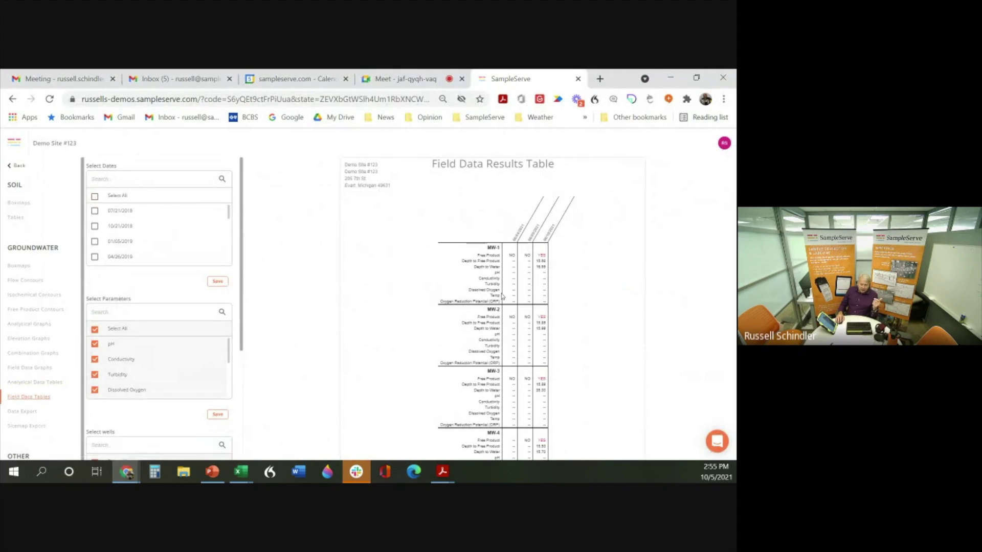
scroll(529, 274, down, 3)
scroll(160, 339, down, 3)
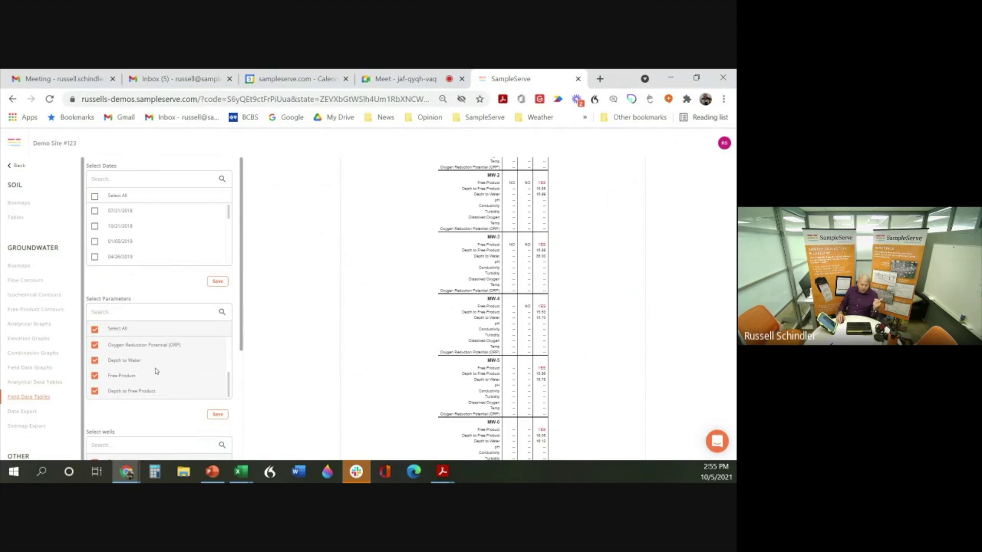
scroll(156, 369, up, 3)
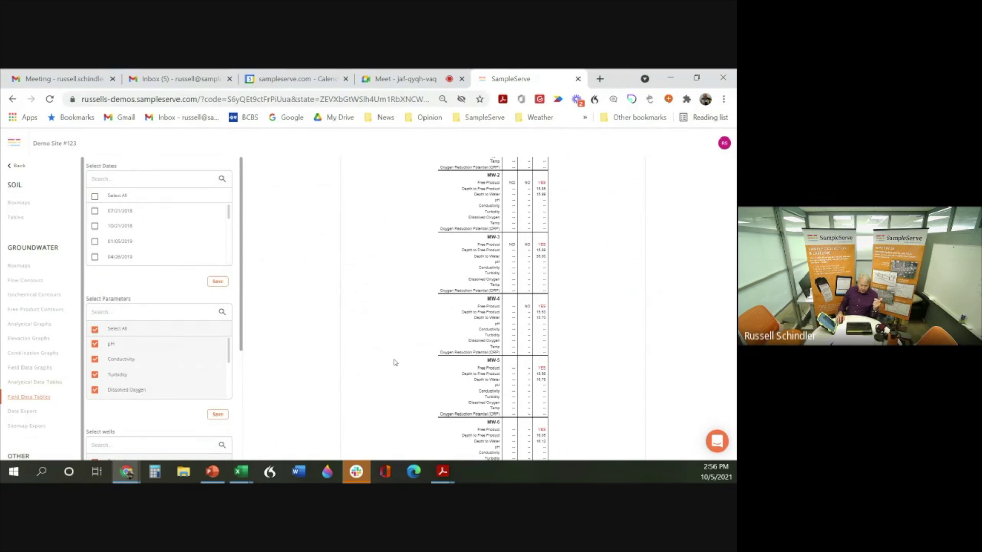
Step: Review the field results and the well selection, and generate the field data report in portrait orientation
scroll(394, 363, down, 5)
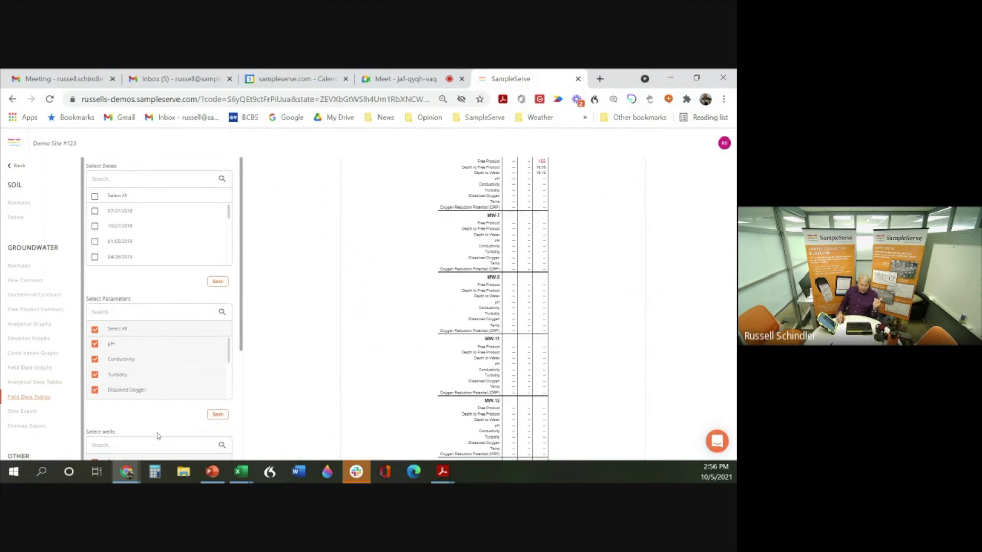
scroll(157, 430, down, 3)
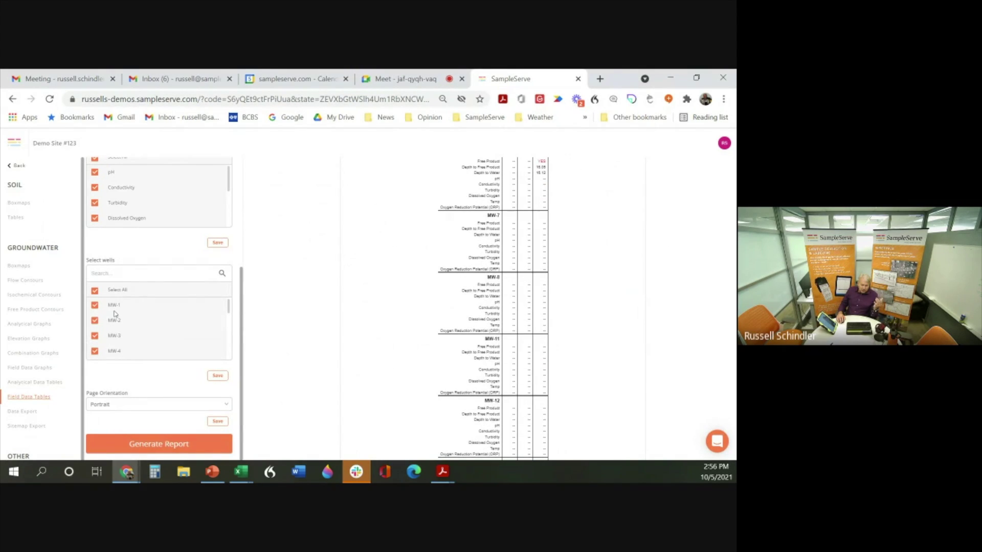
click(177, 447)
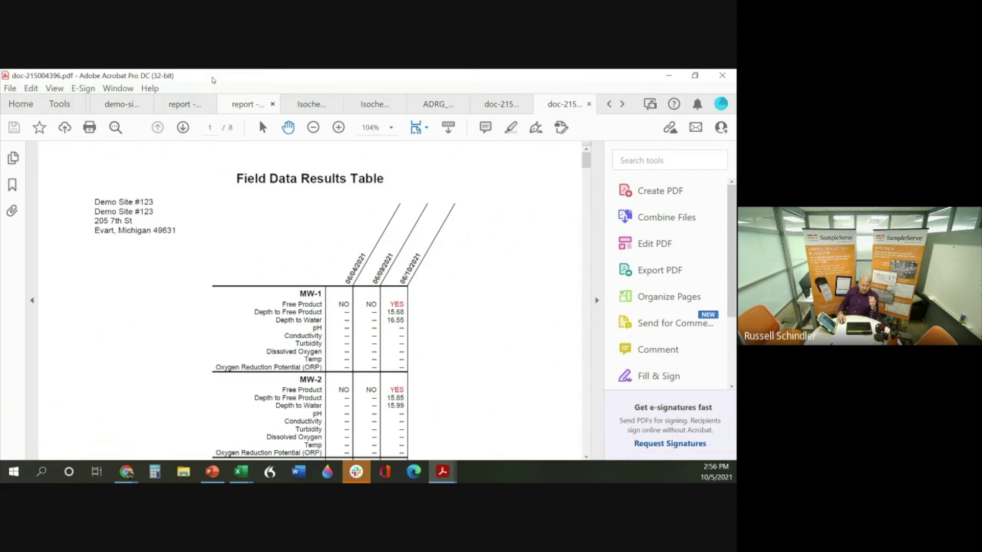
Step: Look through the generated boxmap, groundwater flow, isochemical, analytical and field data PDF reports in Acrobat, and minimize its window
click(101, 110)
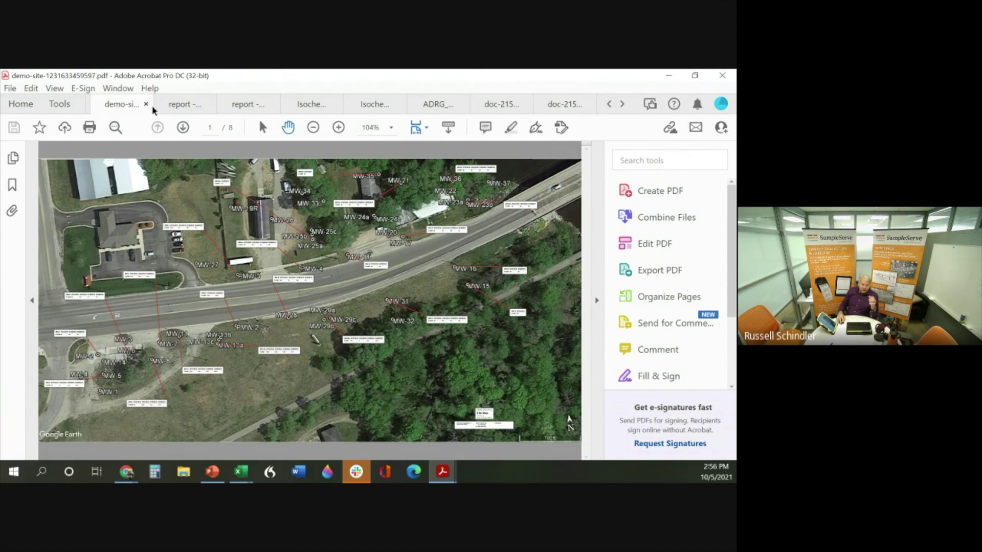
click(256, 105)
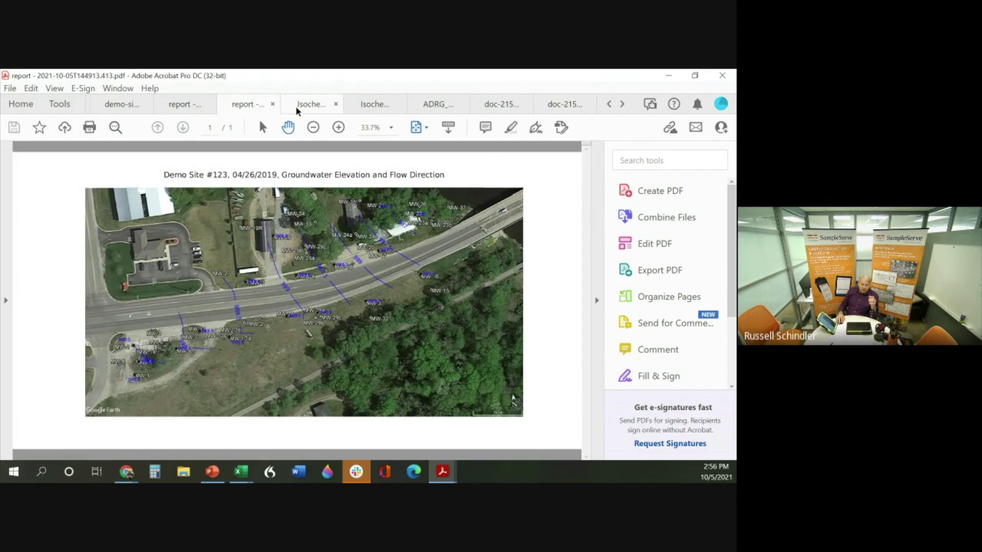
click(374, 105)
click(433, 105)
click(499, 105)
click(563, 105)
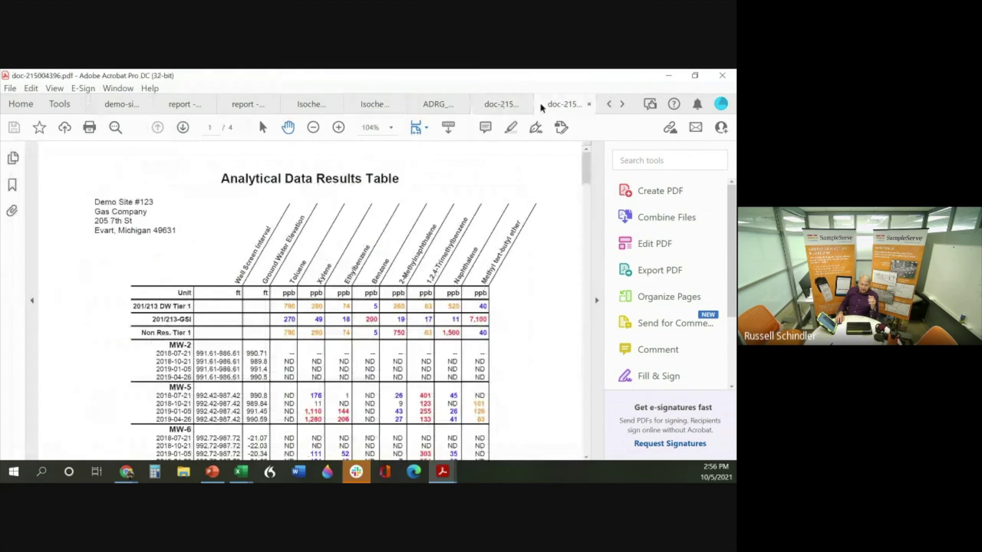
click(532, 110)
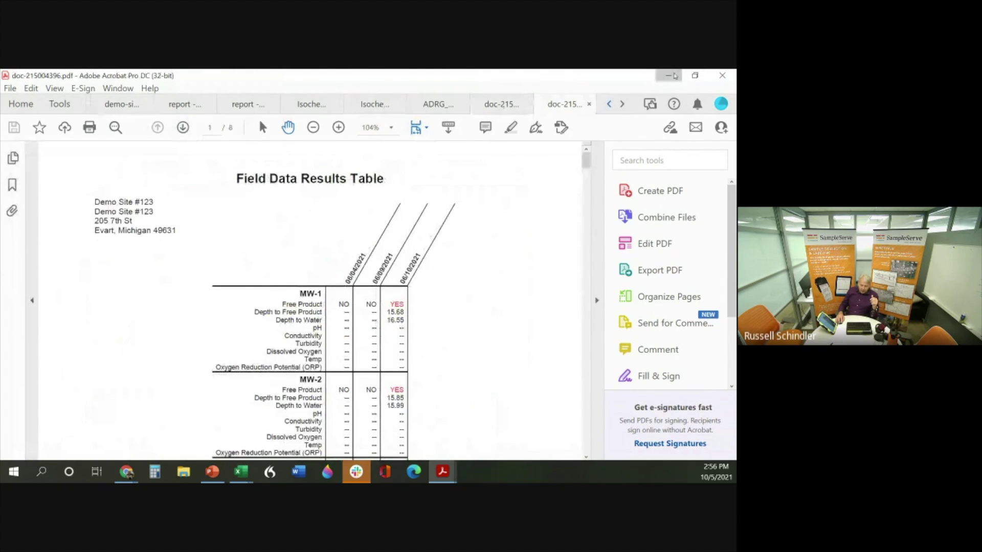
click(671, 76)
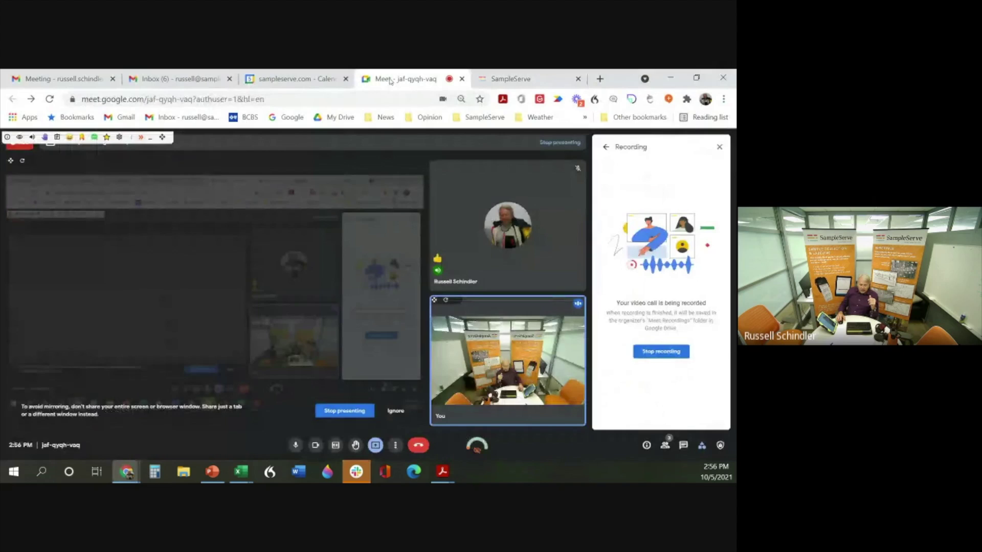
Step: Return to SampleServe, leave the reports, and add a groundwater event dated 10/07/2021 to Demo Site #123
click(389, 81)
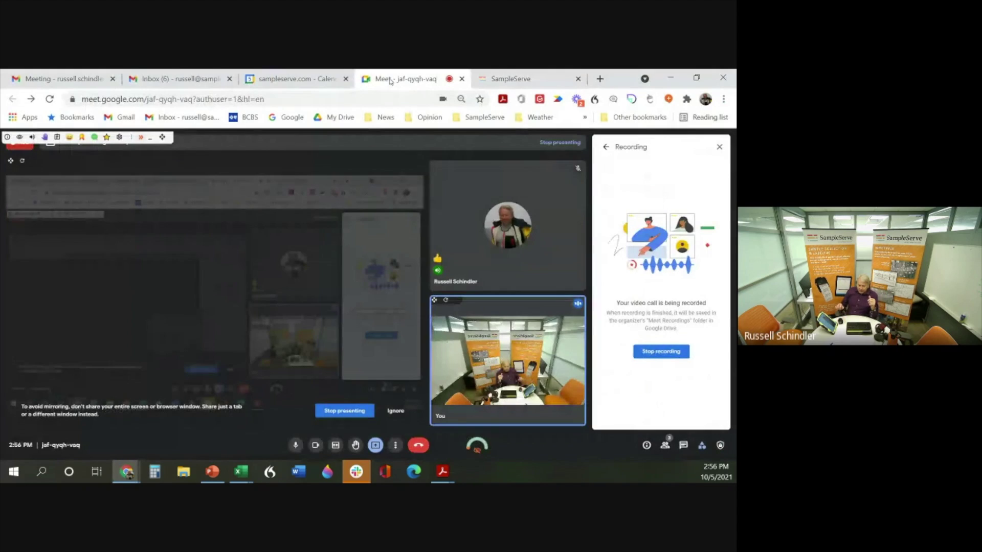
click(511, 78)
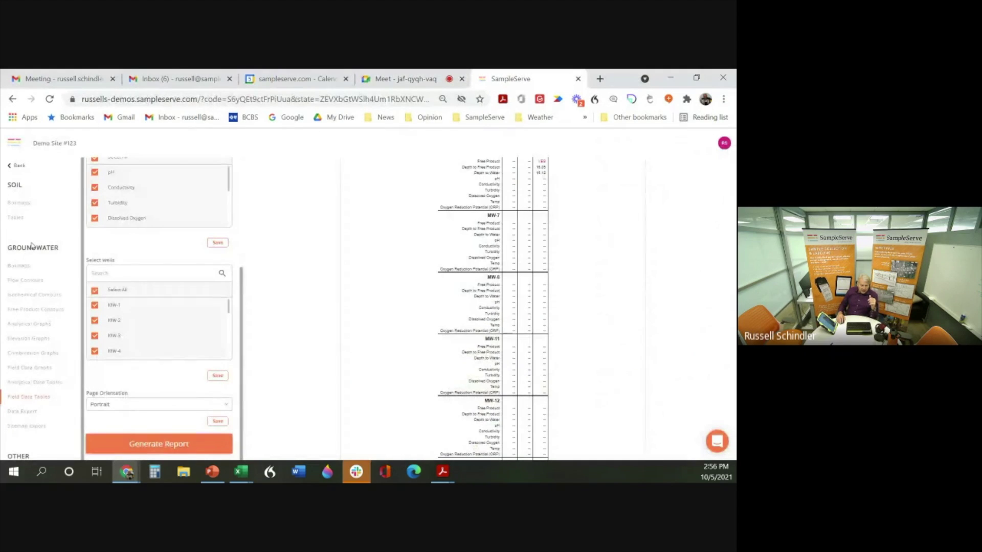
click(26, 166)
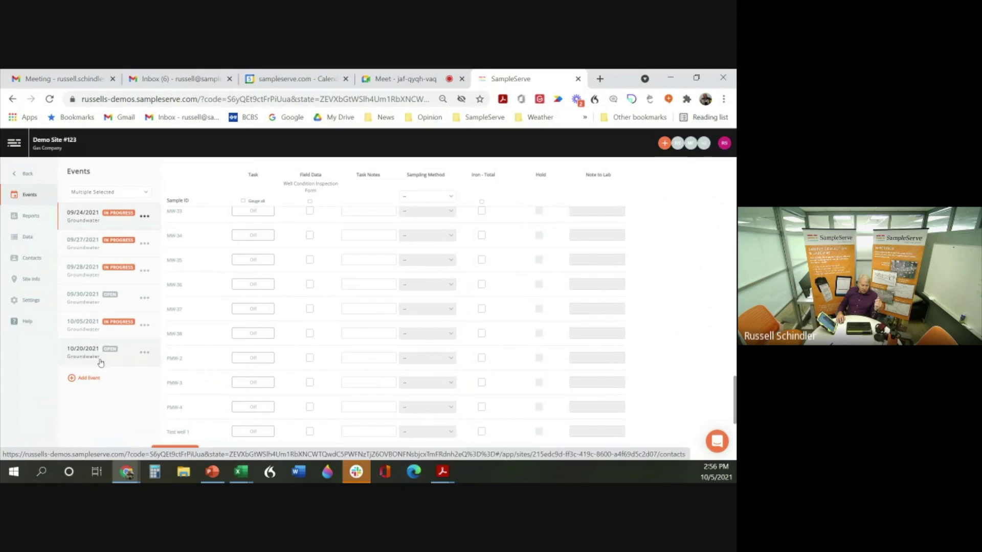
click(88, 379)
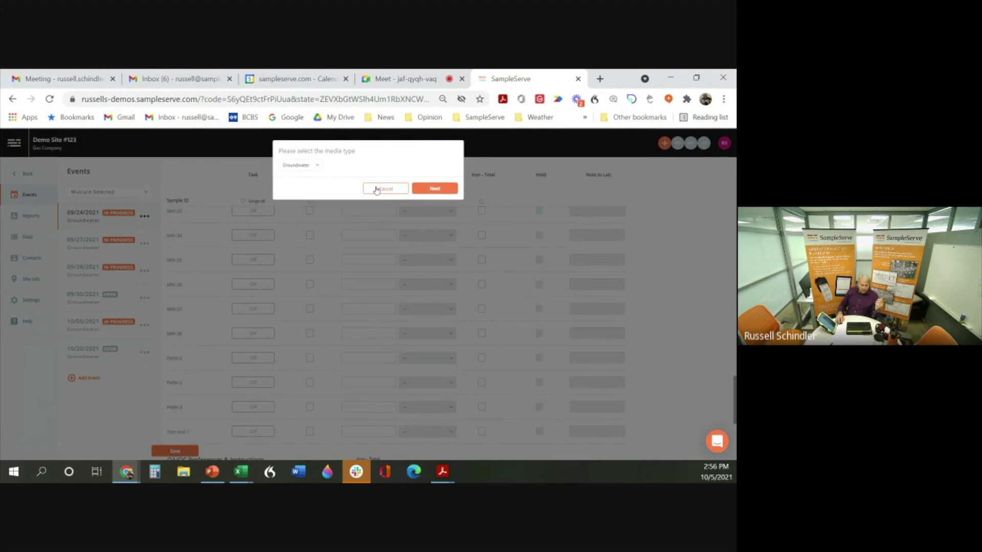
click(441, 188)
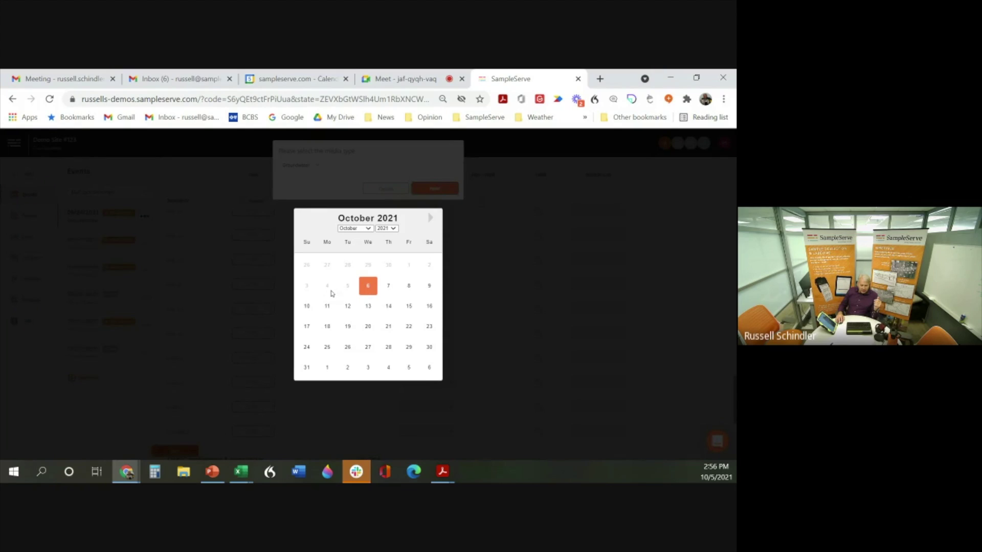
click(389, 290)
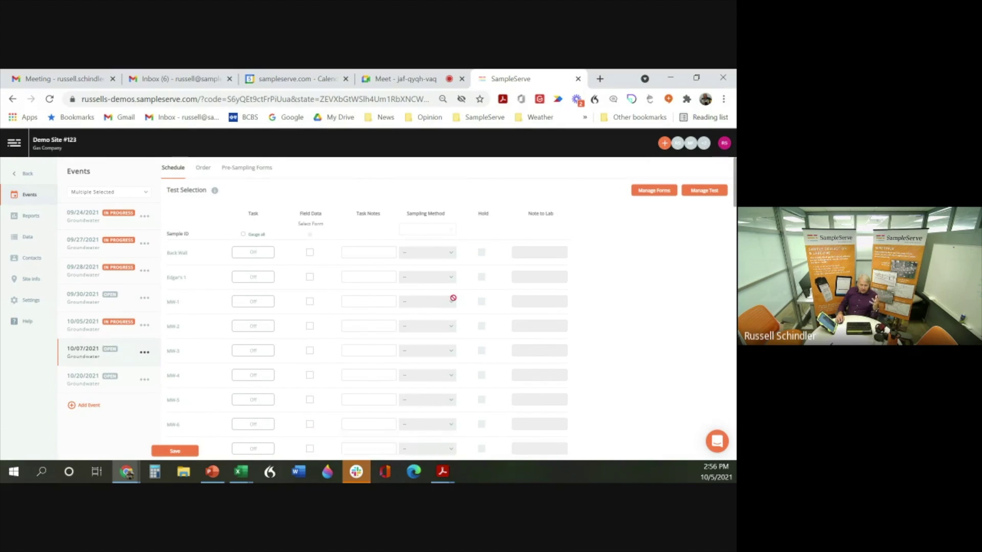
Step: Add the BTEX+ (See Attached List) test to the 10/07/2021 groundwater event and save the test selection
click(705, 192)
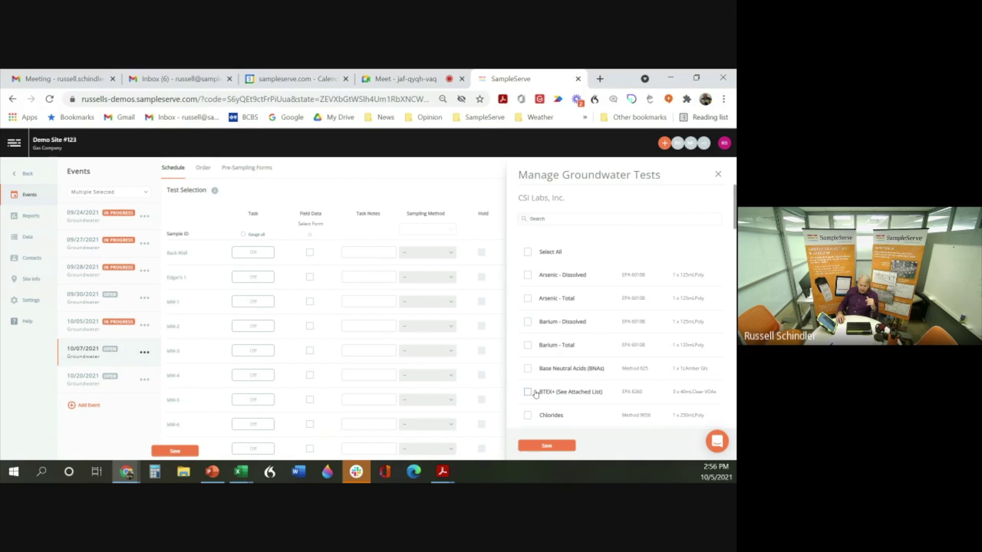
click(529, 393)
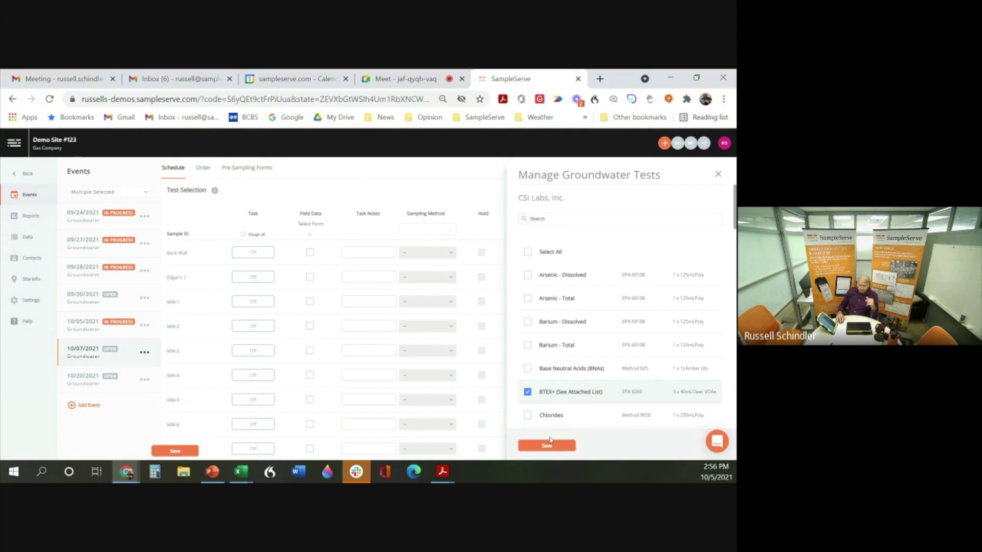
click(548, 446)
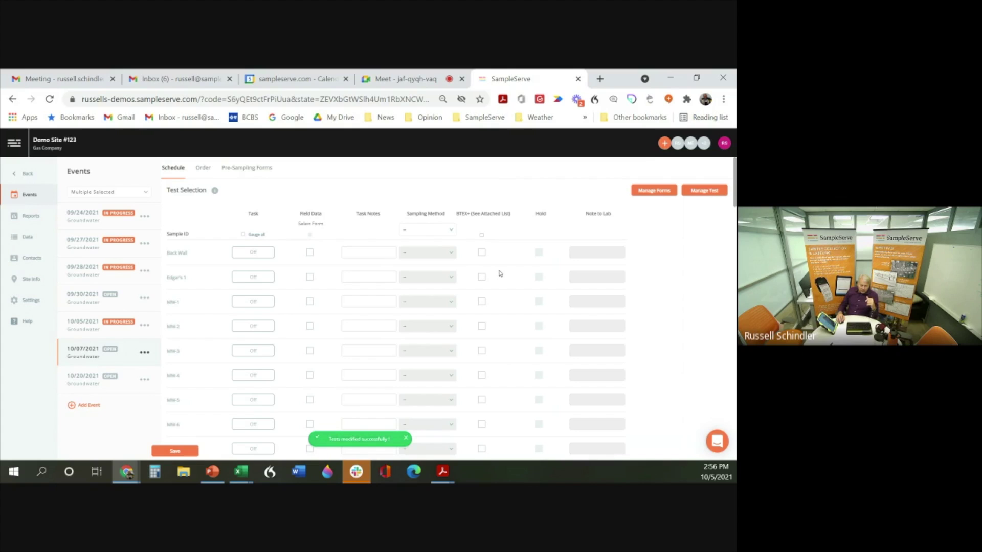
Step: Review the active and available fields of the Well Condition Inspection Form, save it, and assign it to the event's field data collection
click(655, 190)
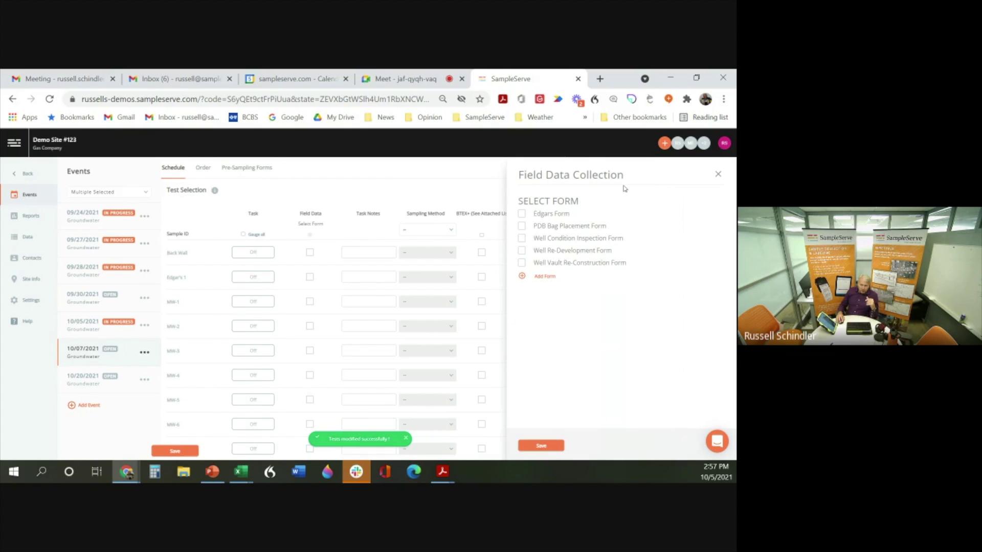
click(589, 239)
scroll(567, 307, down, 5)
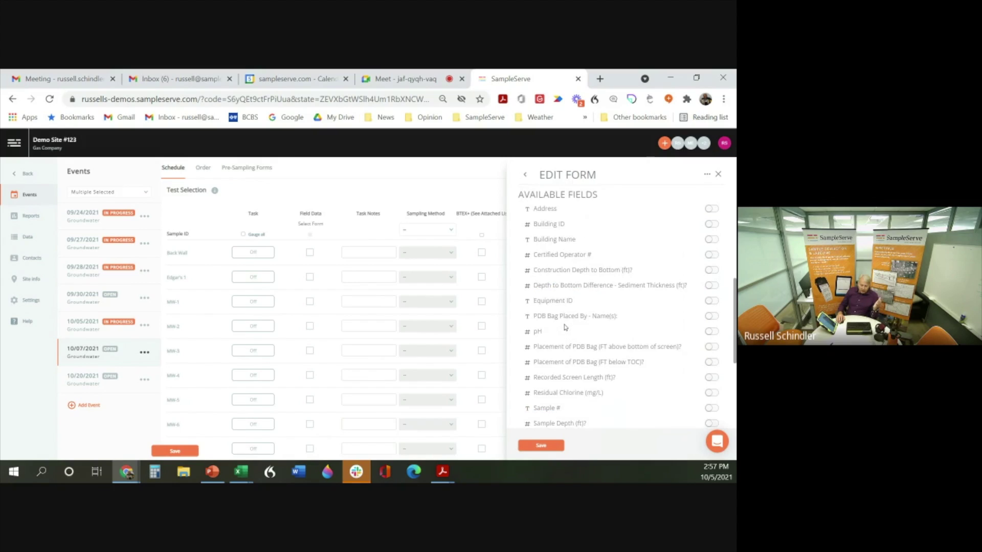
scroll(563, 326, up, 3)
scroll(563, 326, up, 3)
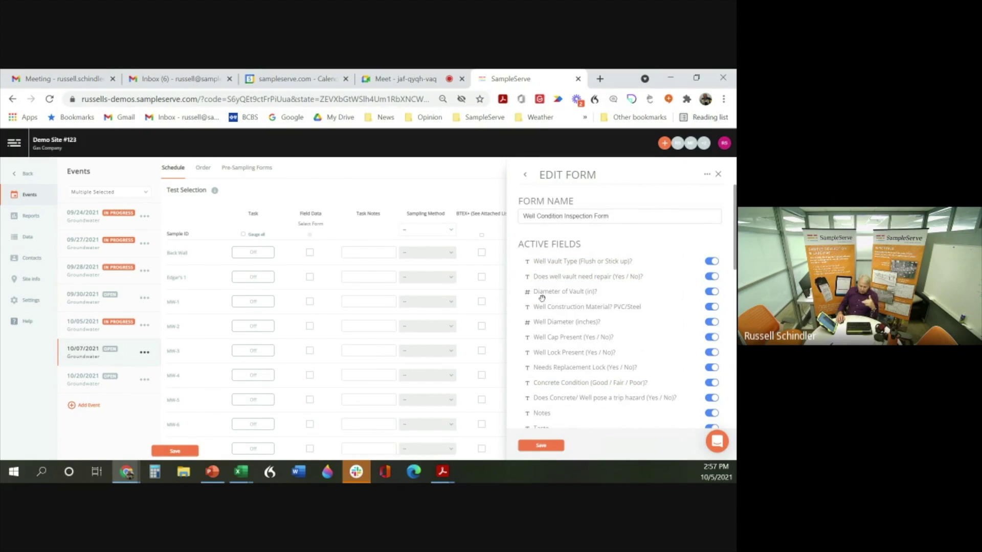
click(546, 445)
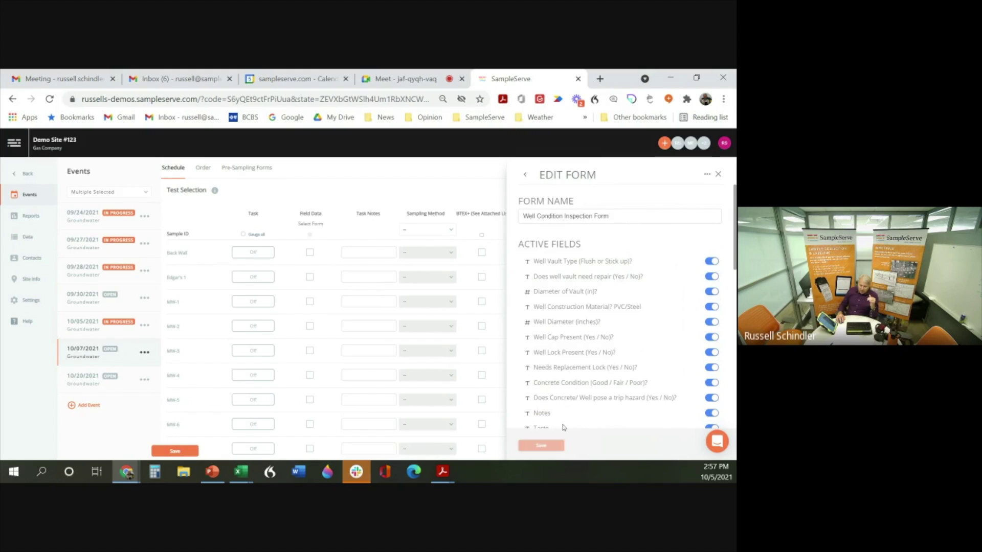
click(522, 238)
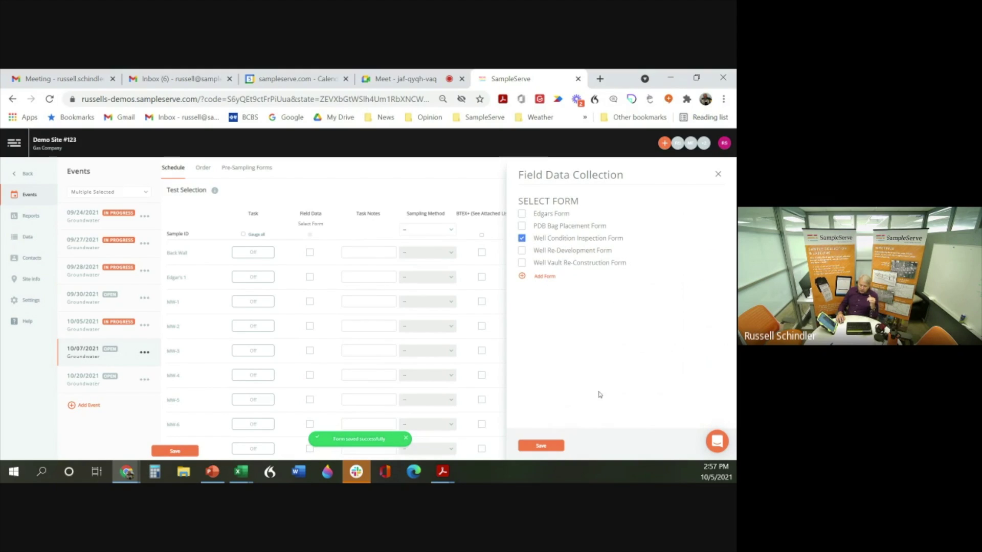
click(550, 446)
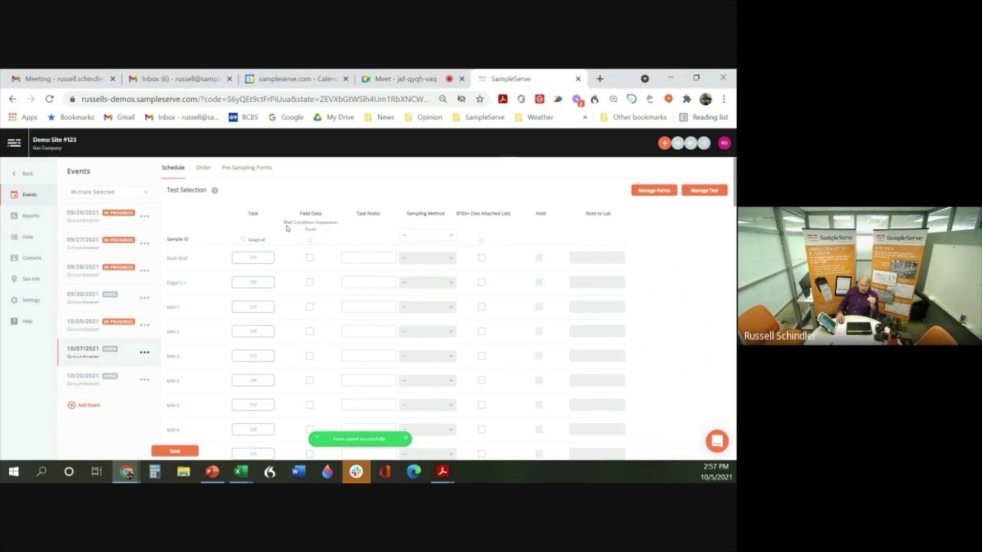
Step: Schedule MW-5, MW-6 and MW-7 for BTEX+ sampling with the inspection form, and set the sampling method for all to Low Flow
scroll(198, 307, down, 3)
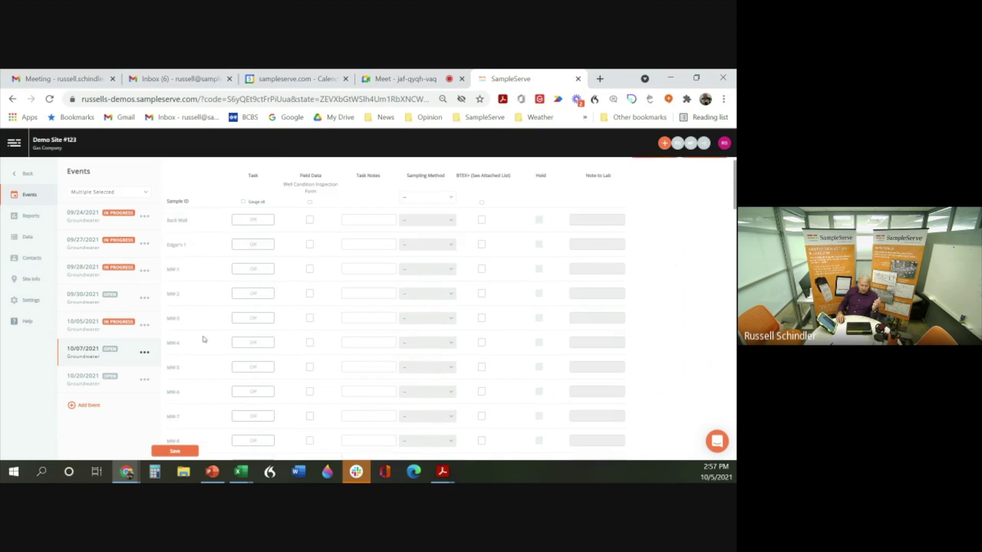
click(270, 272)
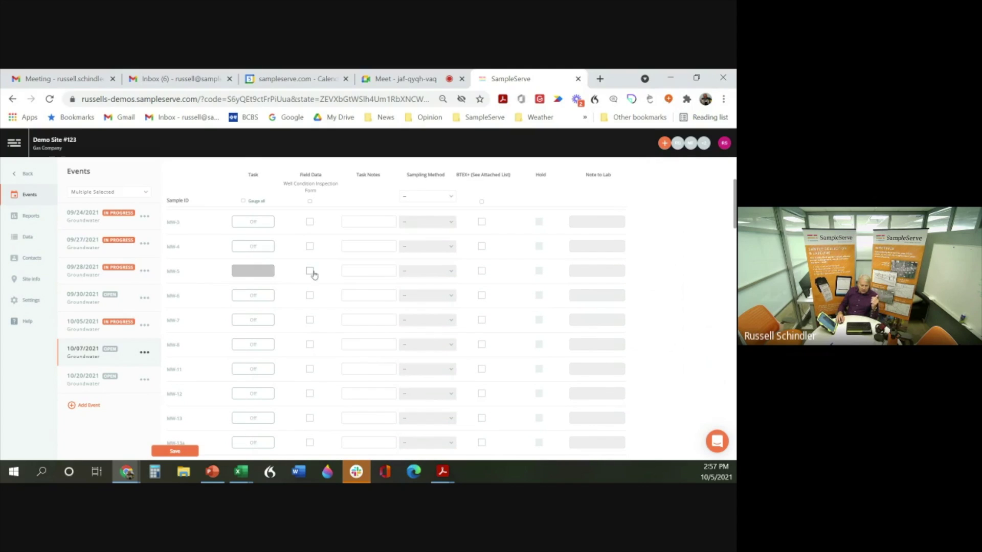
click(481, 271)
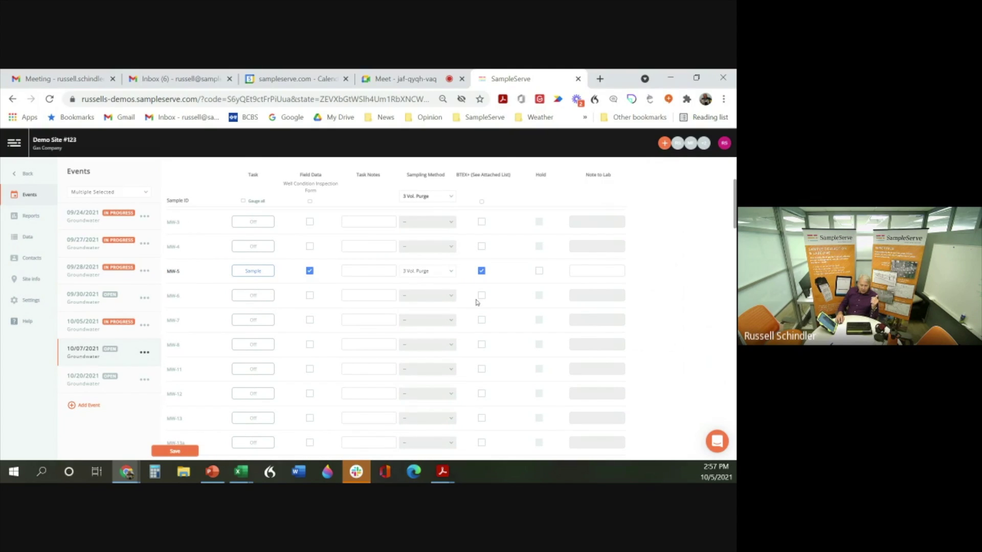
click(481, 297)
click(310, 297)
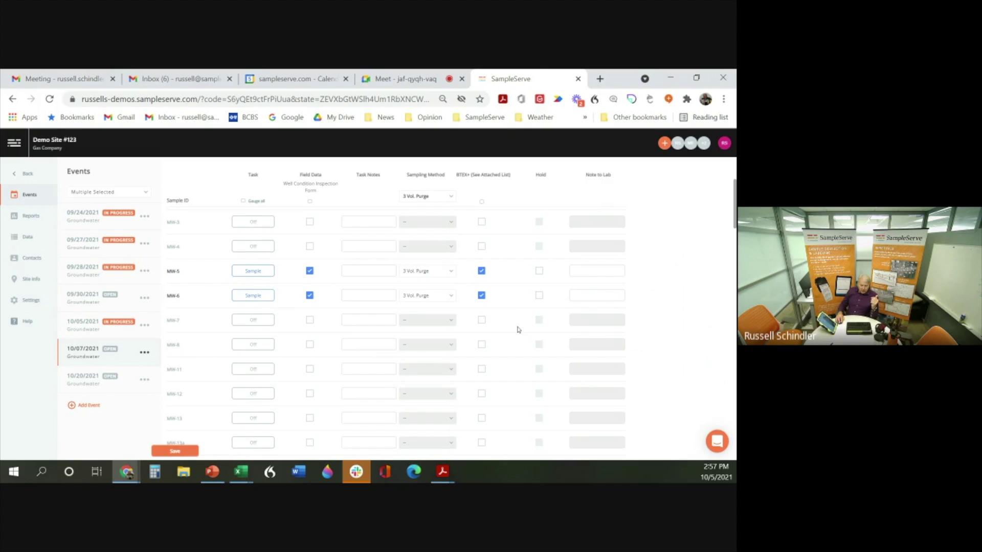
click(481, 321)
click(310, 321)
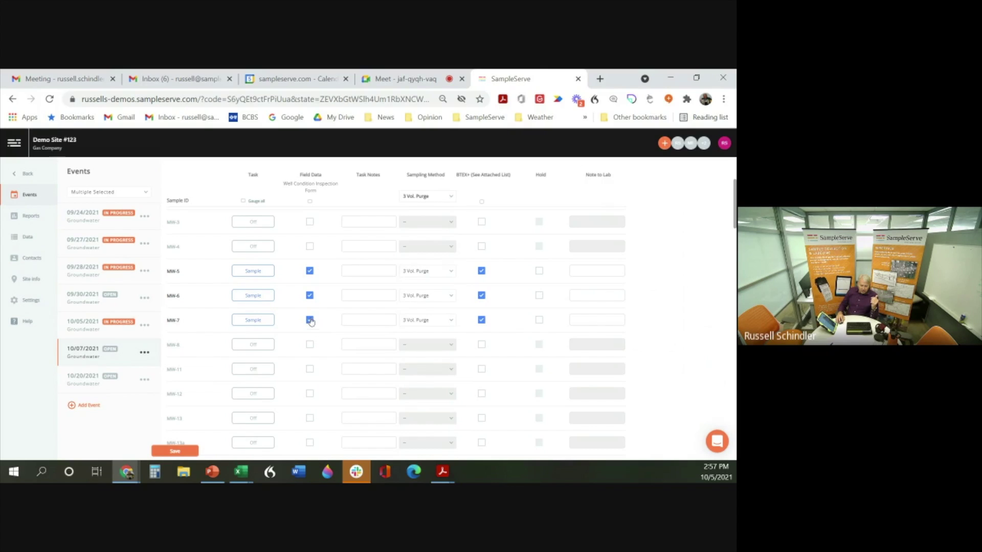
click(442, 275)
click(434, 197)
click(416, 223)
Step: Add a blind duplicate for MW-6 with the BTEX+ test under the QA/QC preferences
scroll(276, 366, down, 10)
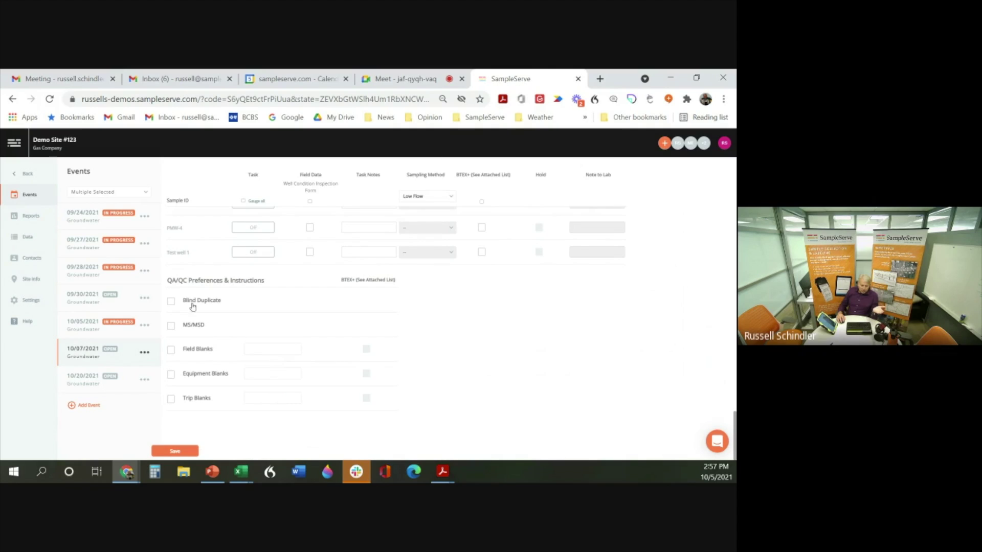
click(170, 302)
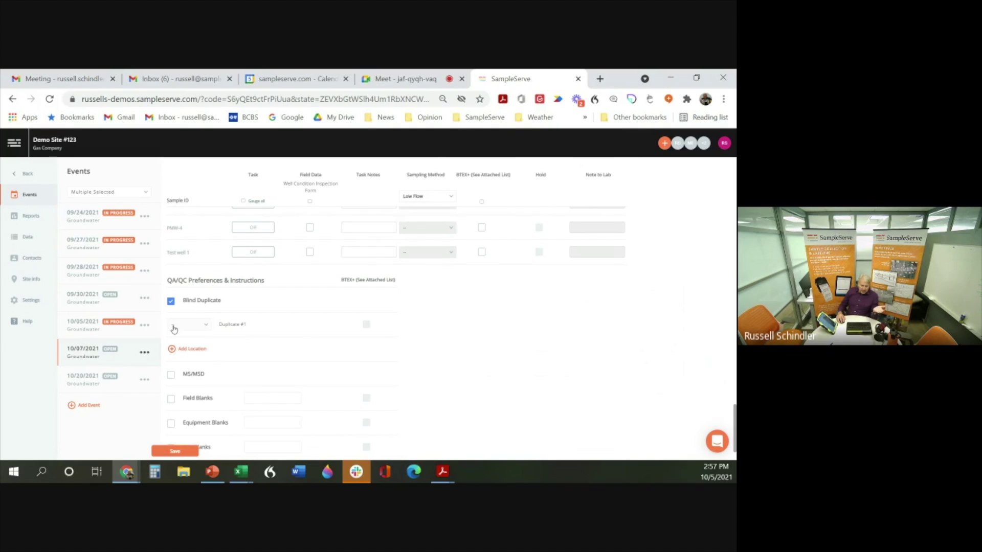
click(204, 328)
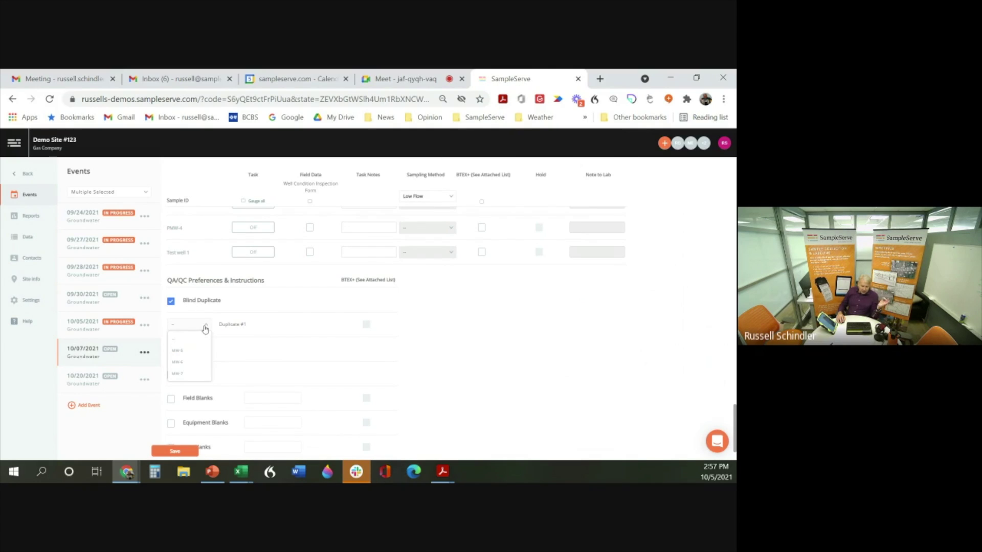
click(177, 351)
click(366, 324)
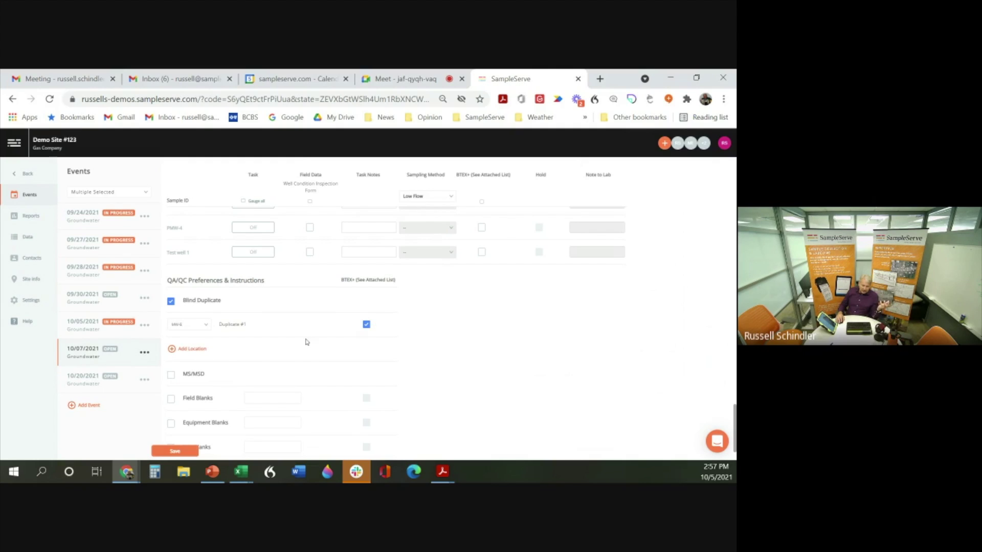
Step: Leave MS/MSD off, add one field blank with the BTEX+ test, and save the event schedule
click(172, 377)
click(172, 377)
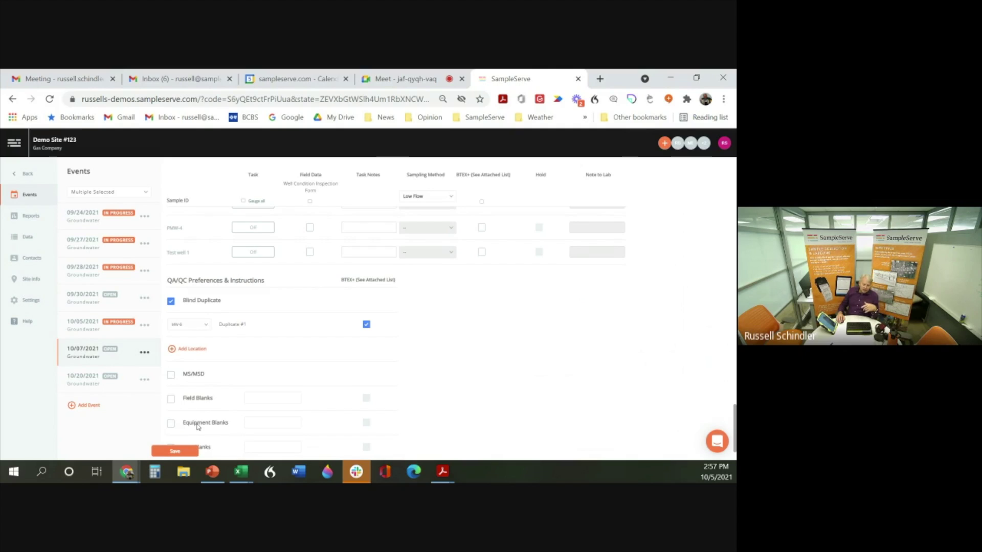
scroll(184, 414, down, 1)
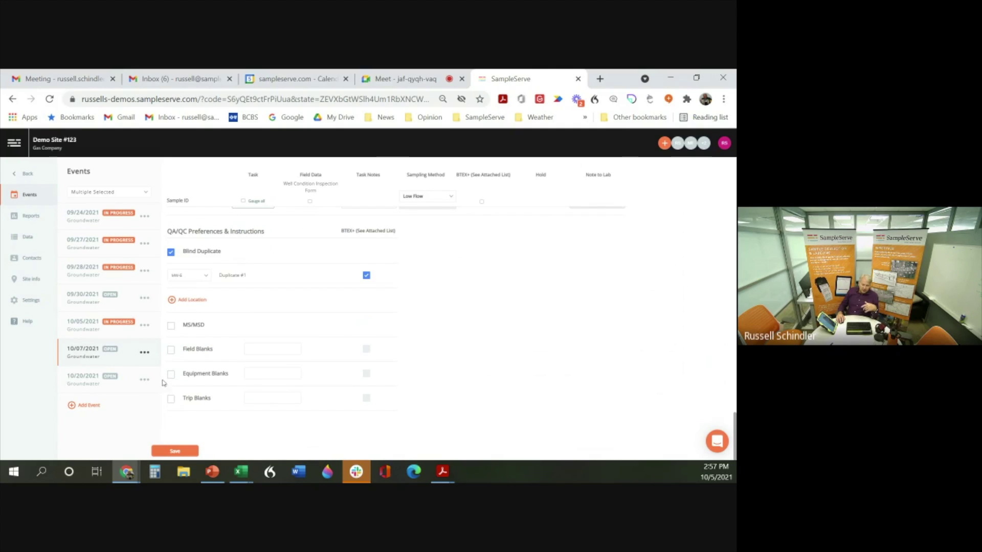
click(171, 351)
click(366, 351)
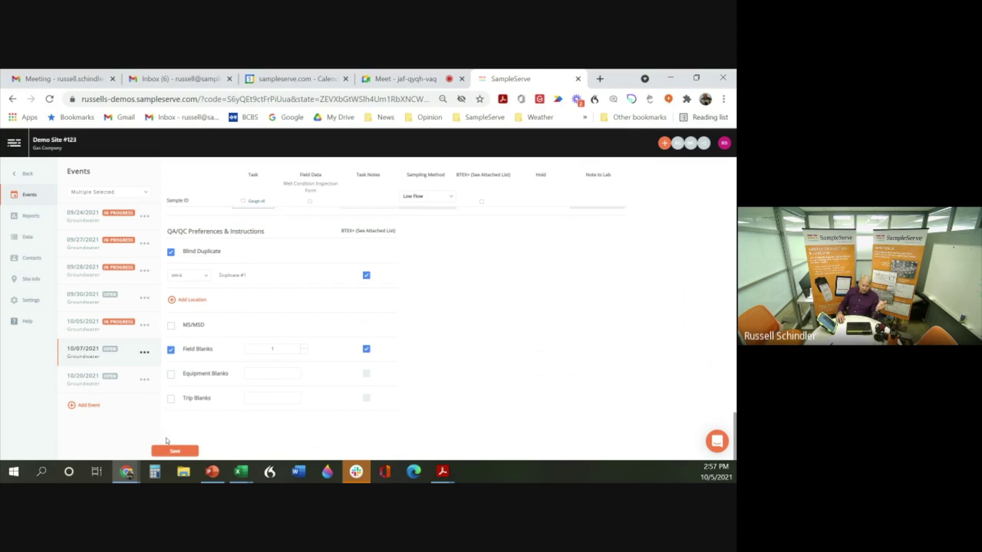
click(172, 453)
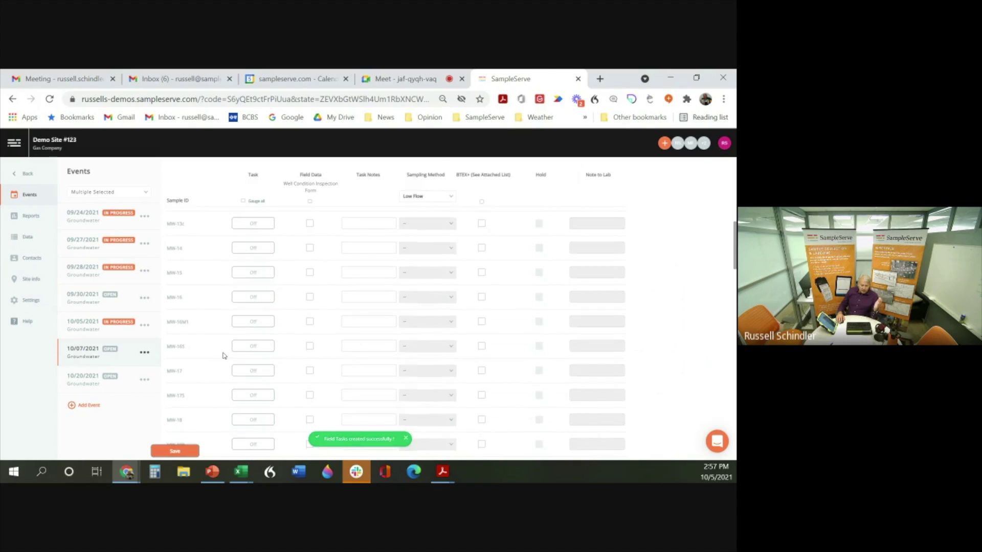
Step: Set MW-3 and MW-4 to Gauge Only, include the Well Condition Inspection Form for both, and save the schedule
click(254, 380)
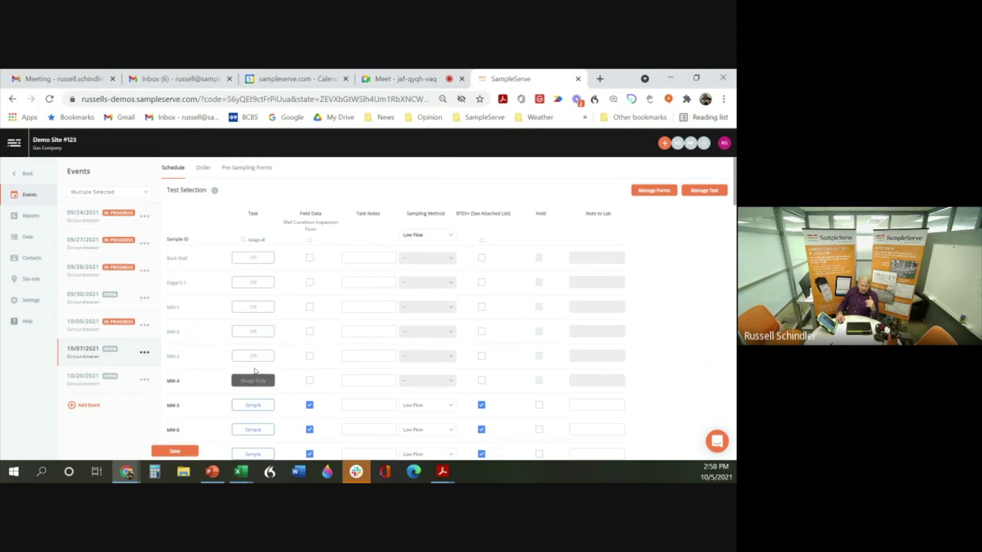
click(253, 356)
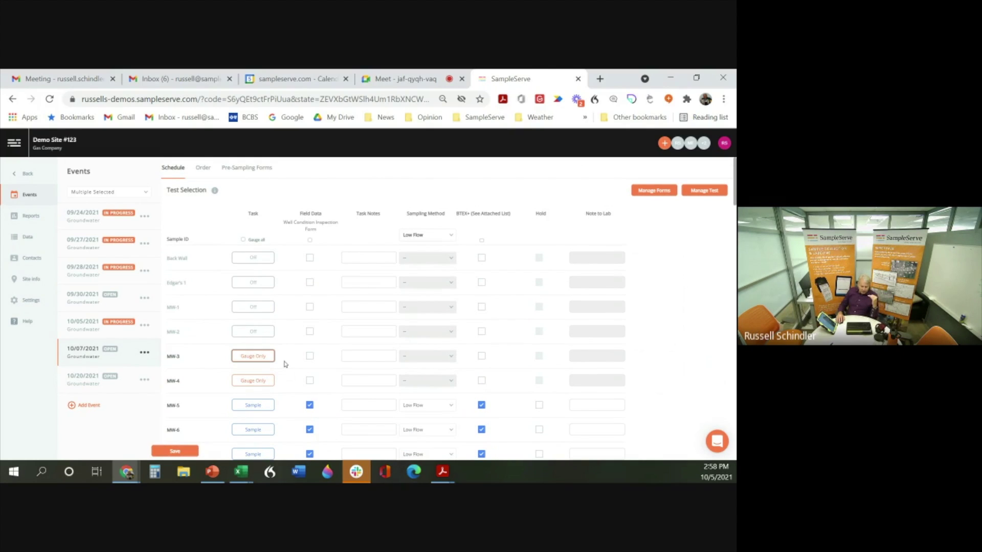
click(309, 356)
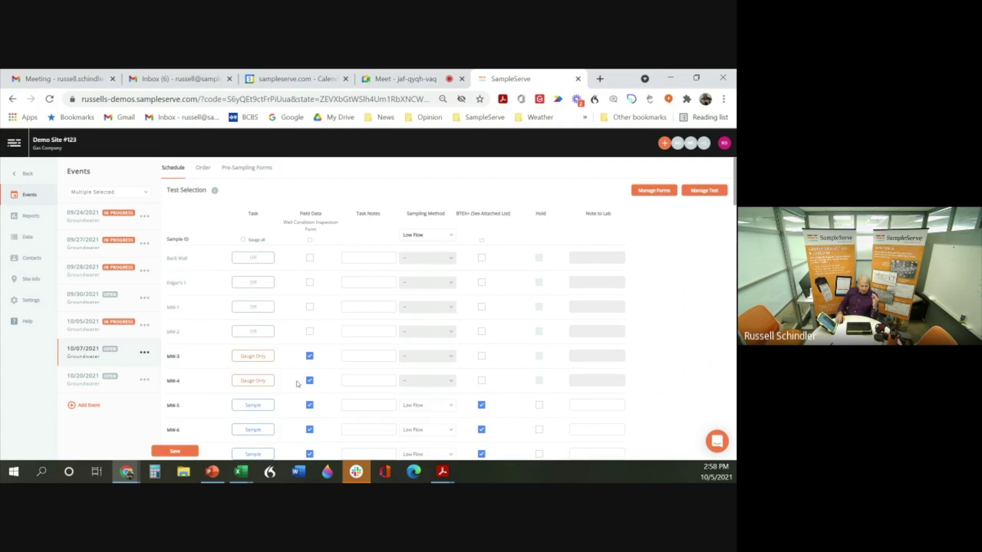
scroll(298, 384, down, 15)
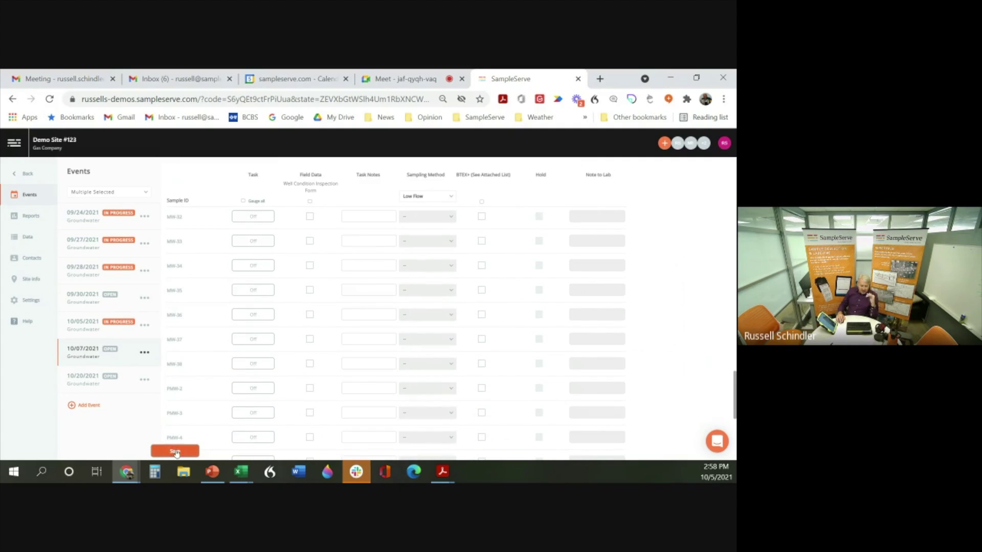
click(175, 452)
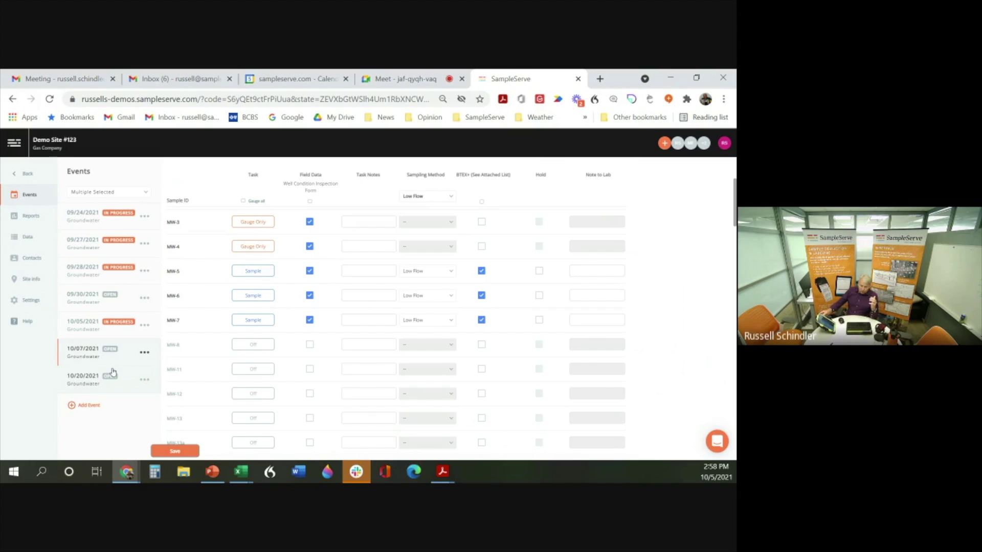
Step: Switch to the SampleServe field app on the shared tablet and return to its Field Events list
click(398, 80)
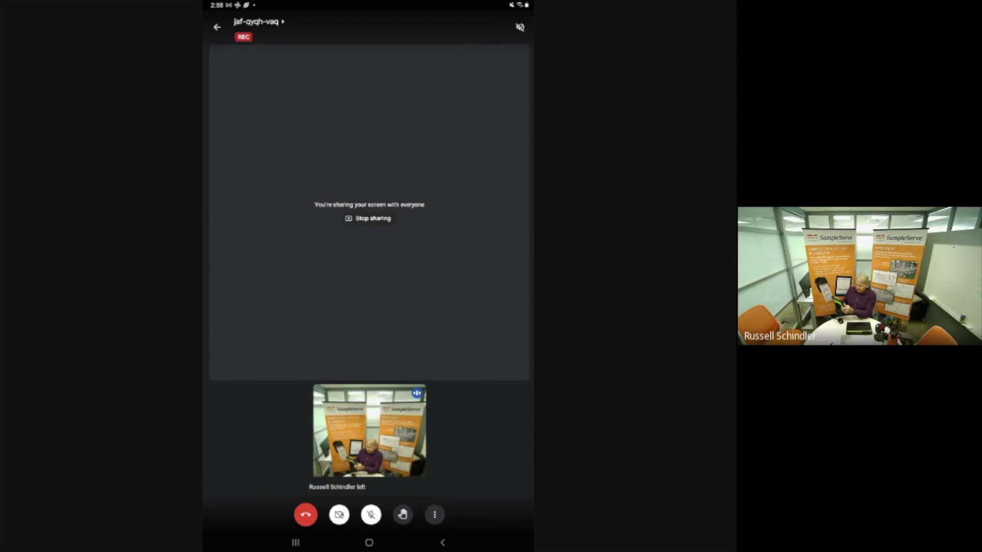
click(296, 543)
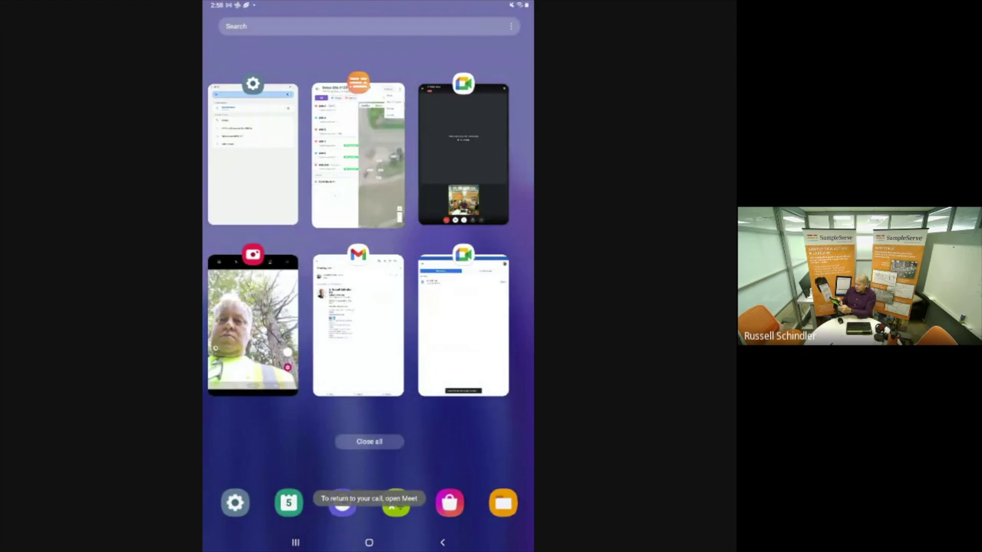
click(358, 153)
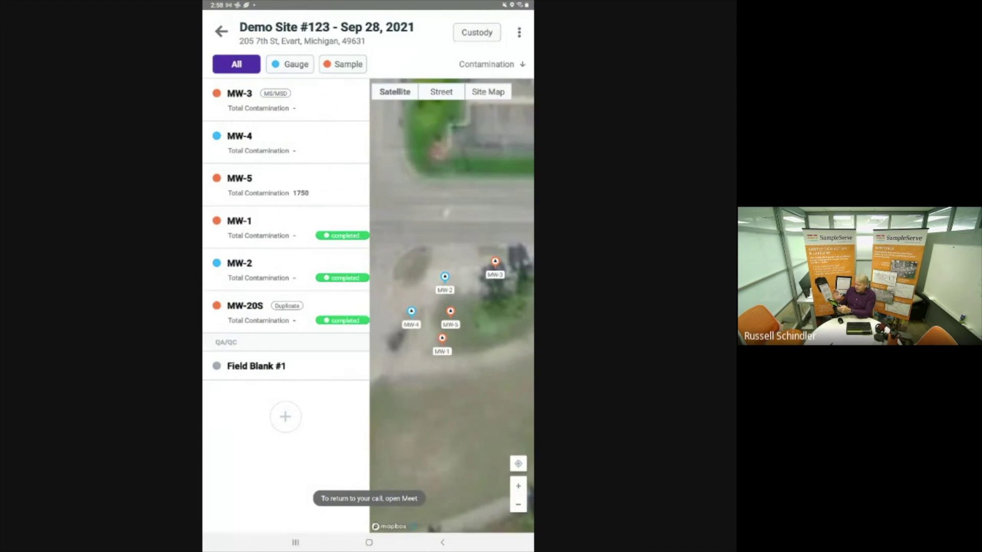
click(221, 31)
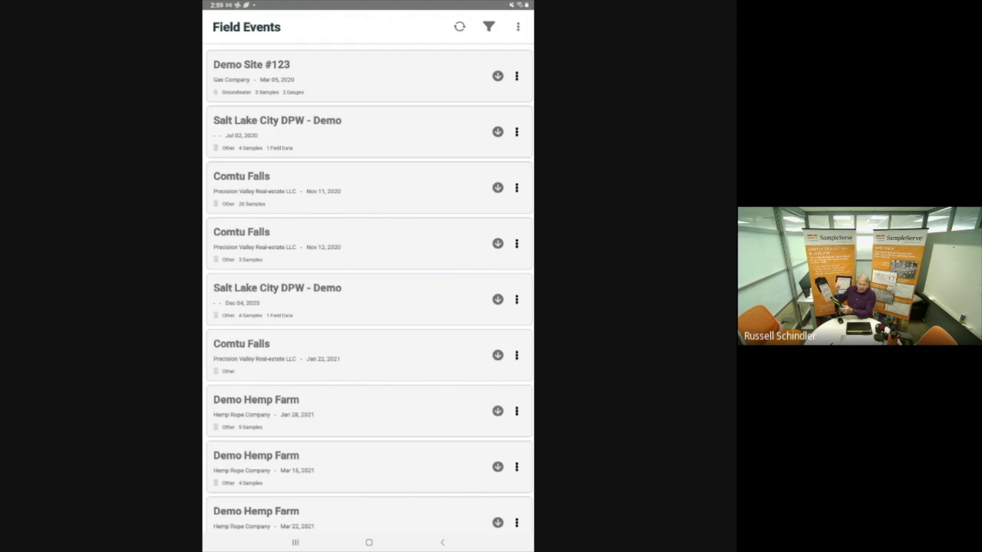
Step: Download the Demo Site #123 groundwater event dated Oct 07, 2021 and open it
scroll(369, 286, down, 15)
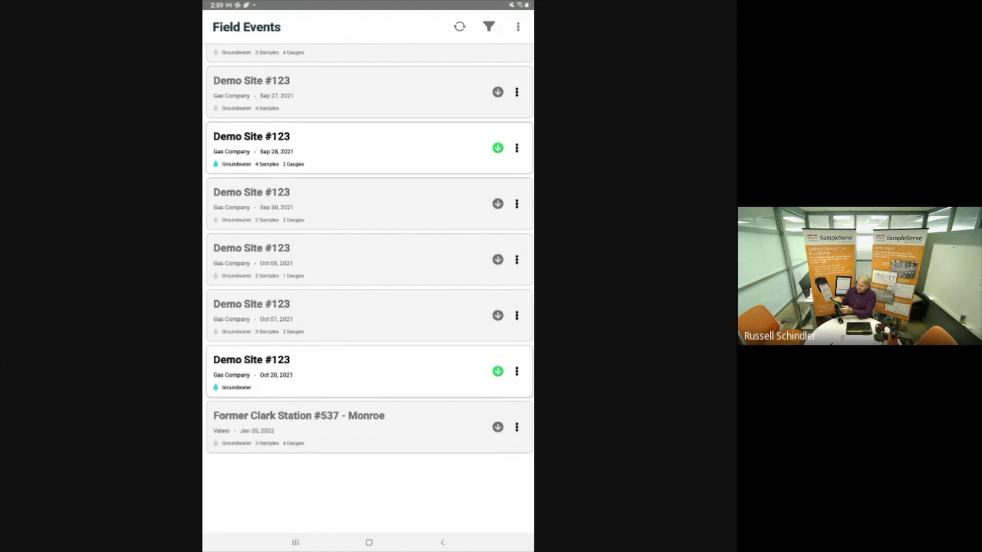
click(497, 316)
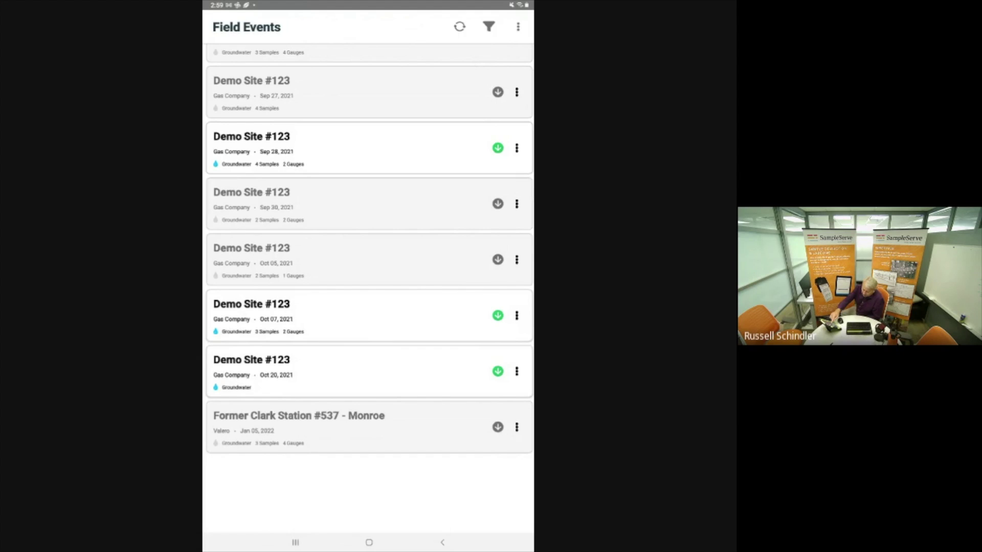
click(307, 316)
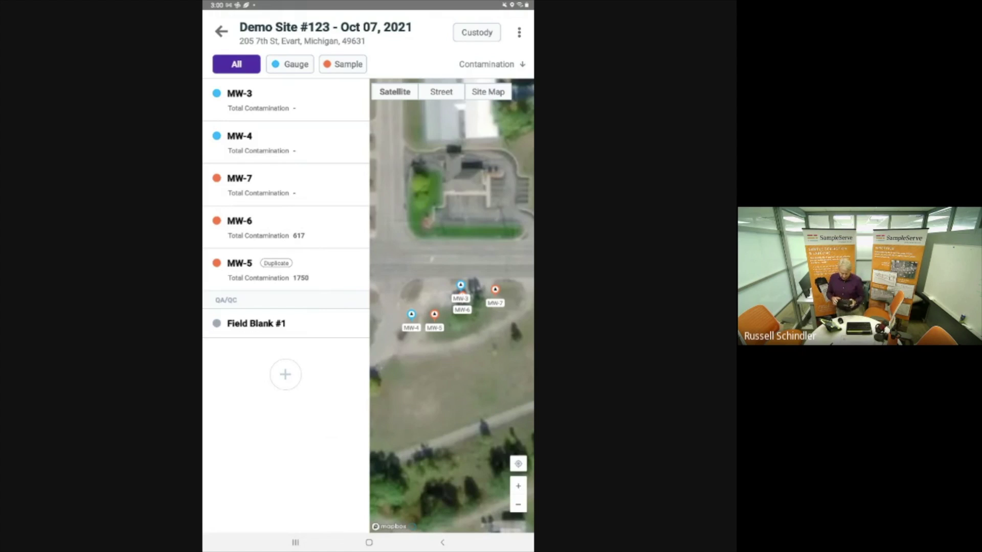
Step: Open the app settings and save them with the Zebra ZQ520 as the default printer
click(520, 32)
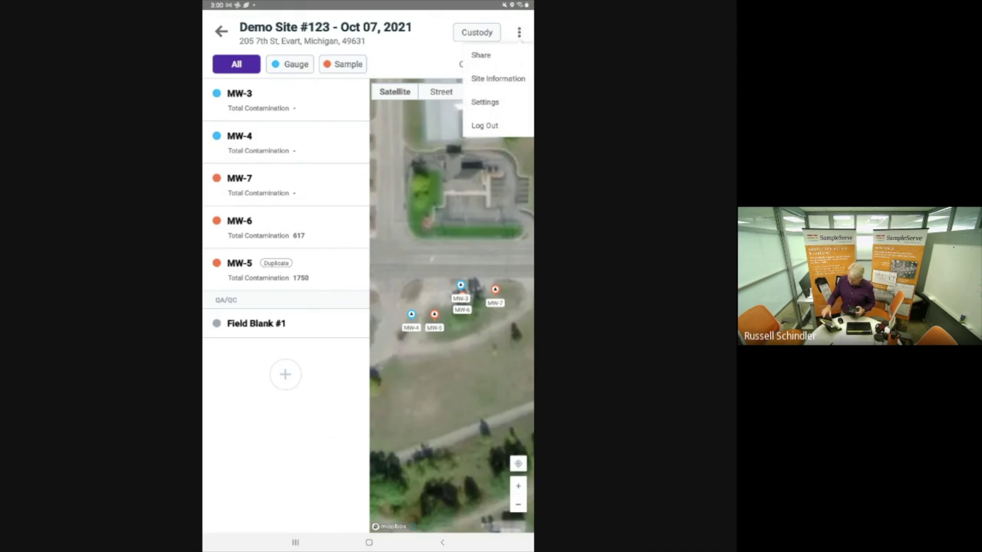
click(485, 102)
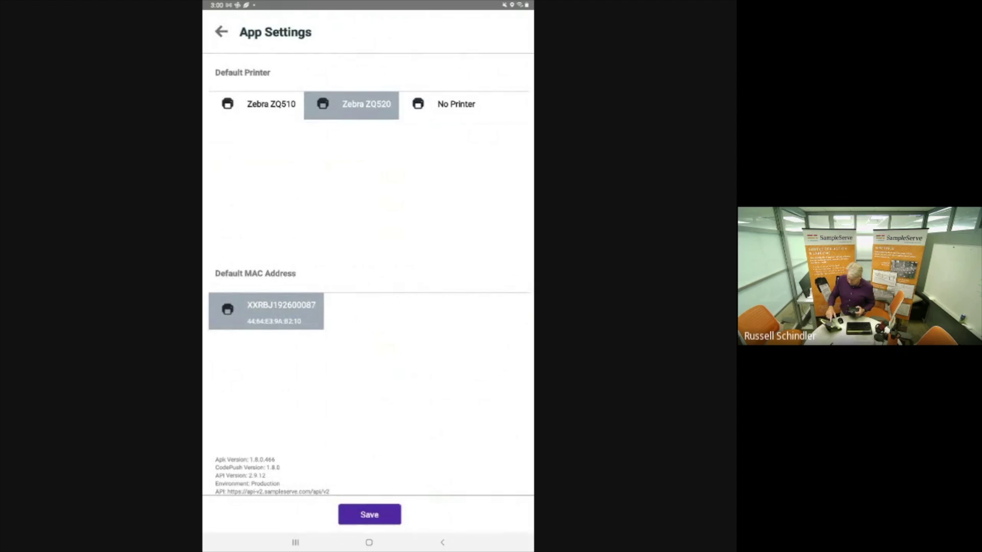
click(369, 515)
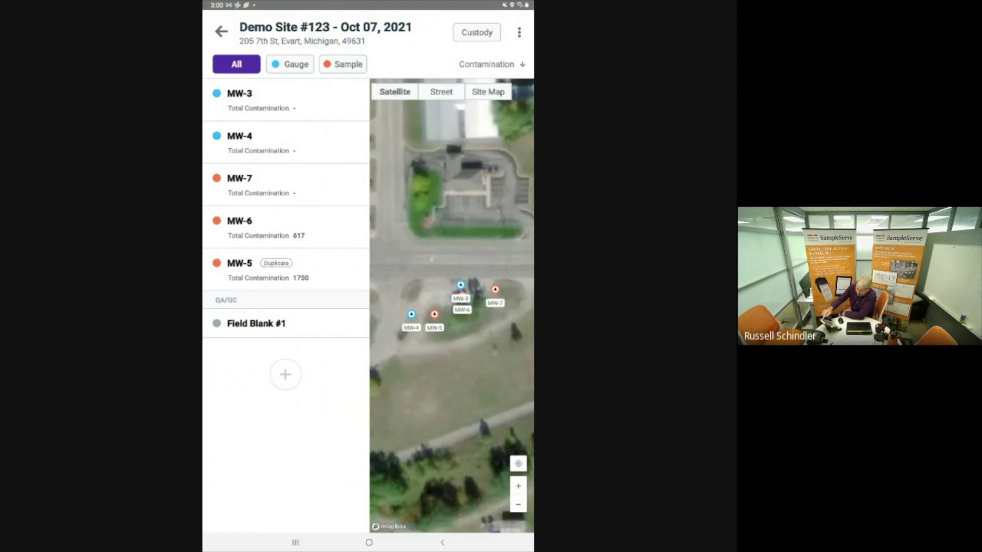
Step: Sort the event's well list A-Z, and restore the Contamination order
click(487, 64)
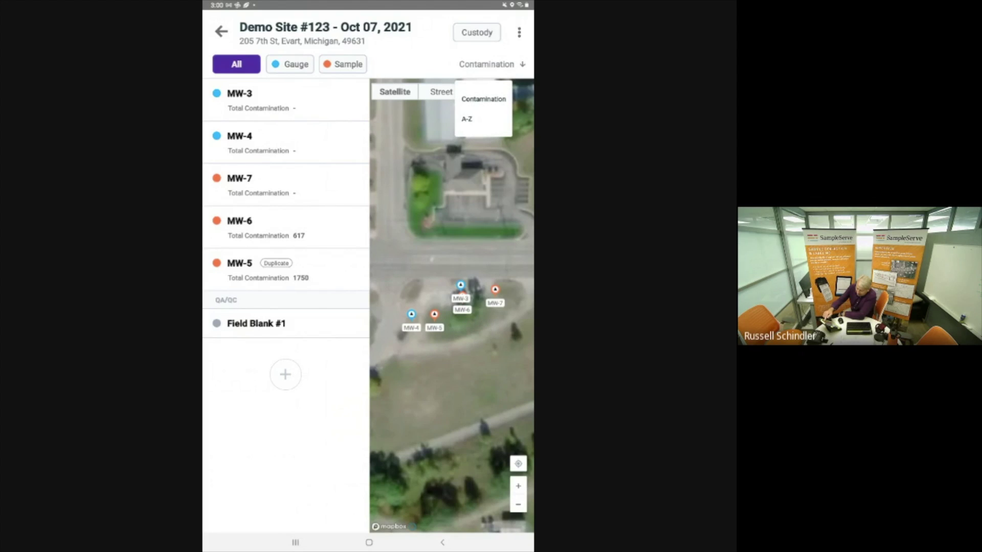
click(467, 119)
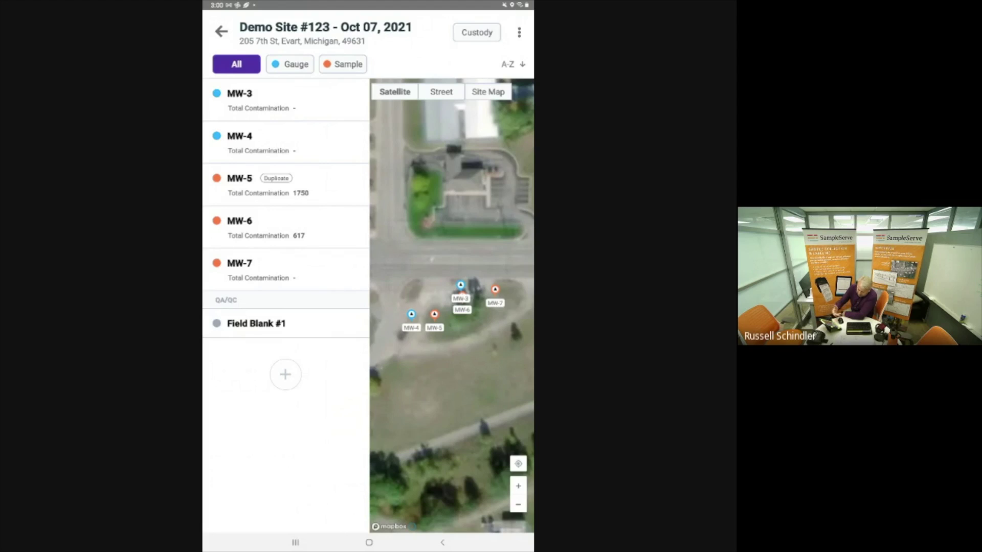
click(508, 64)
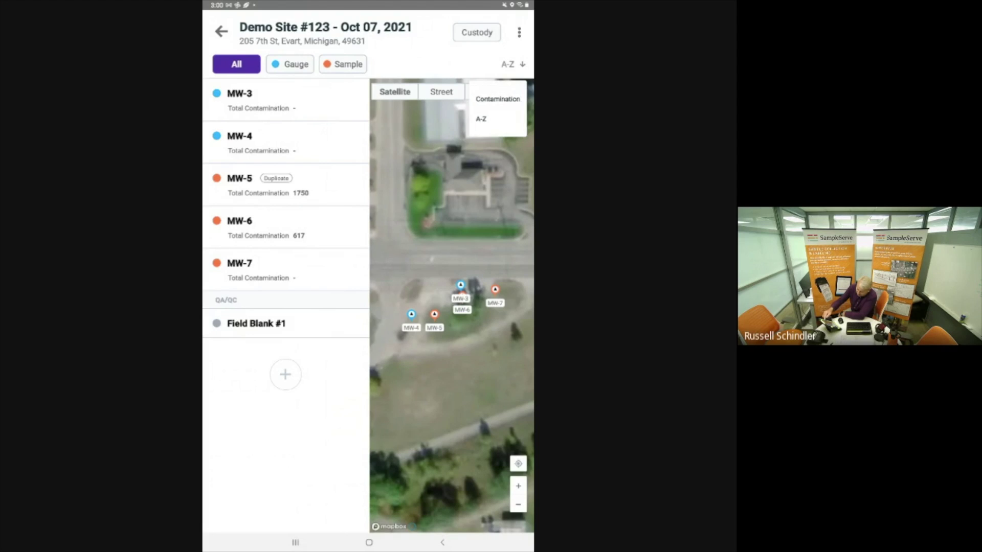
click(496, 98)
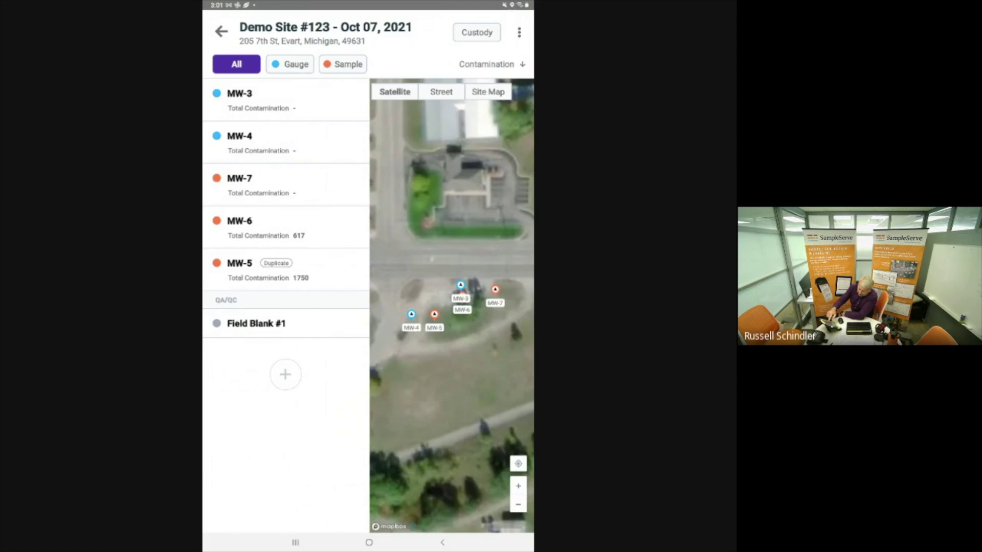
Step: Open the details of well MW-7 and add another photo to it
drag(451, 255, 444, 258)
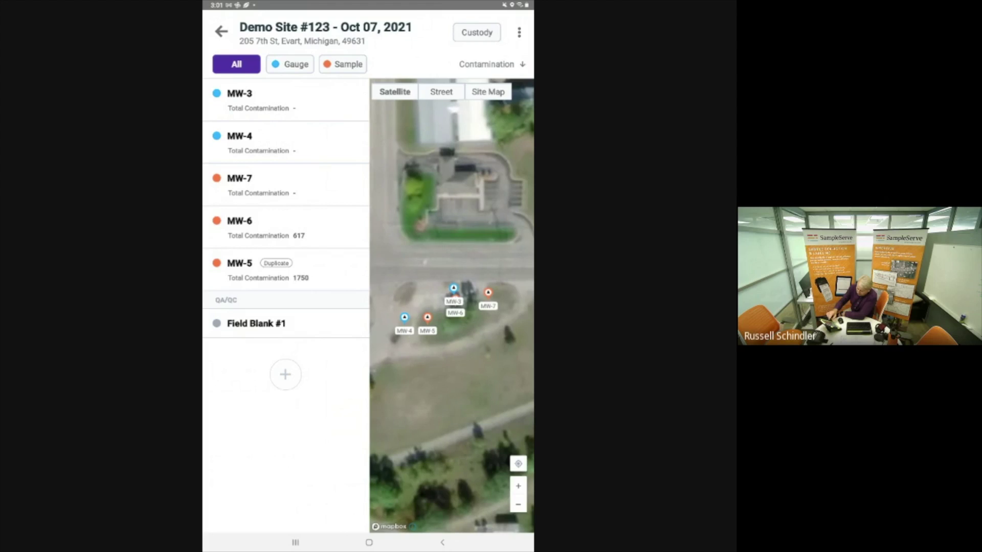
click(246, 184)
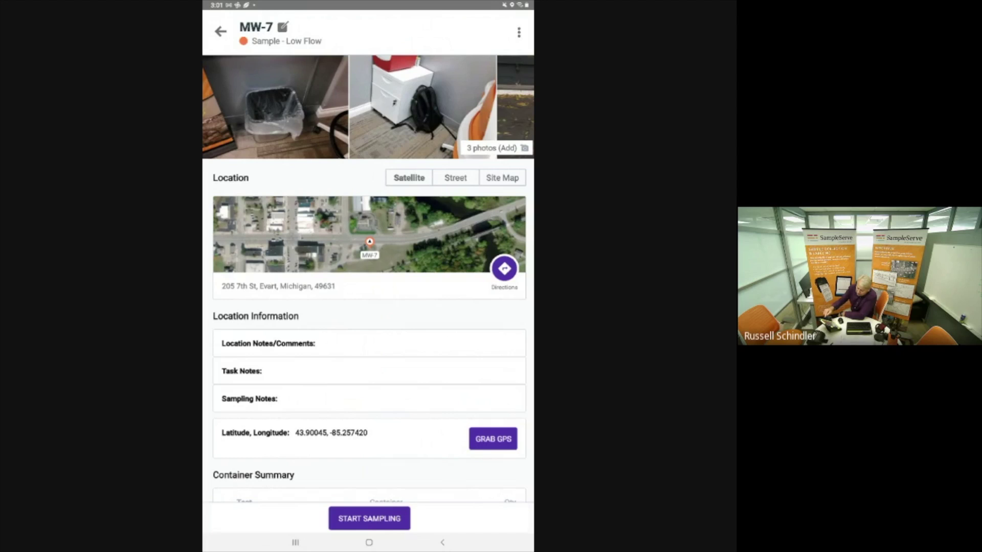
click(496, 148)
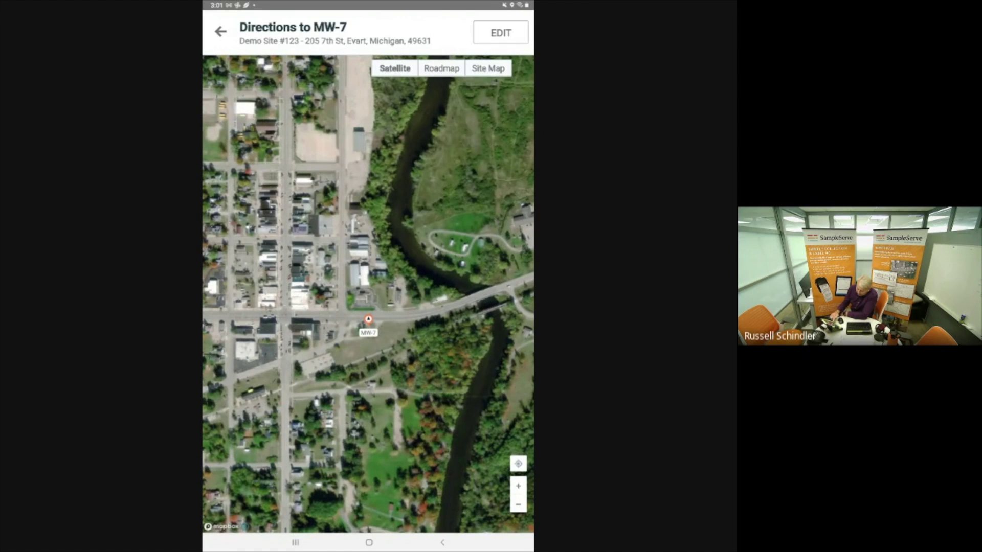
Step: Show the current position on MW-7's directions map, and review the well's container summary and construction information
click(518, 464)
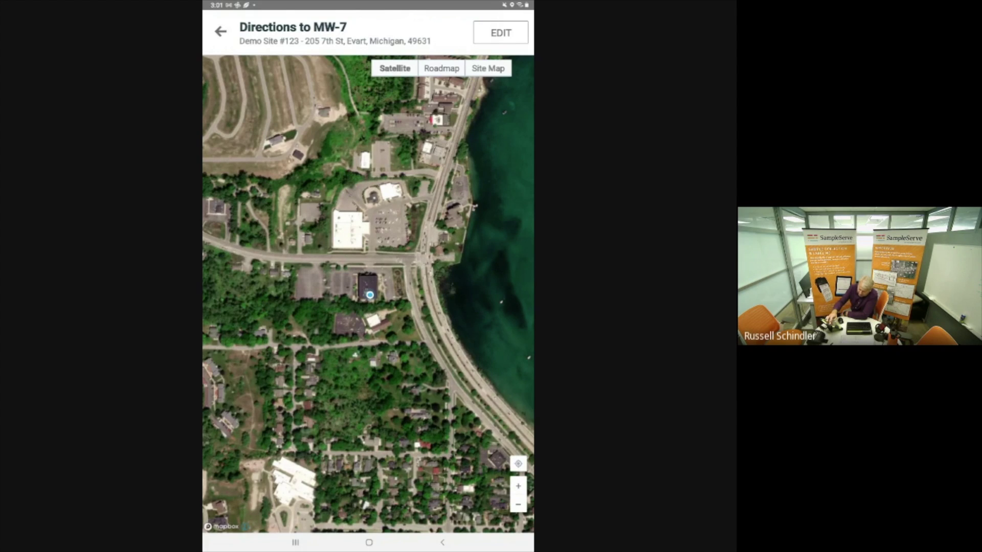
key(Escape)
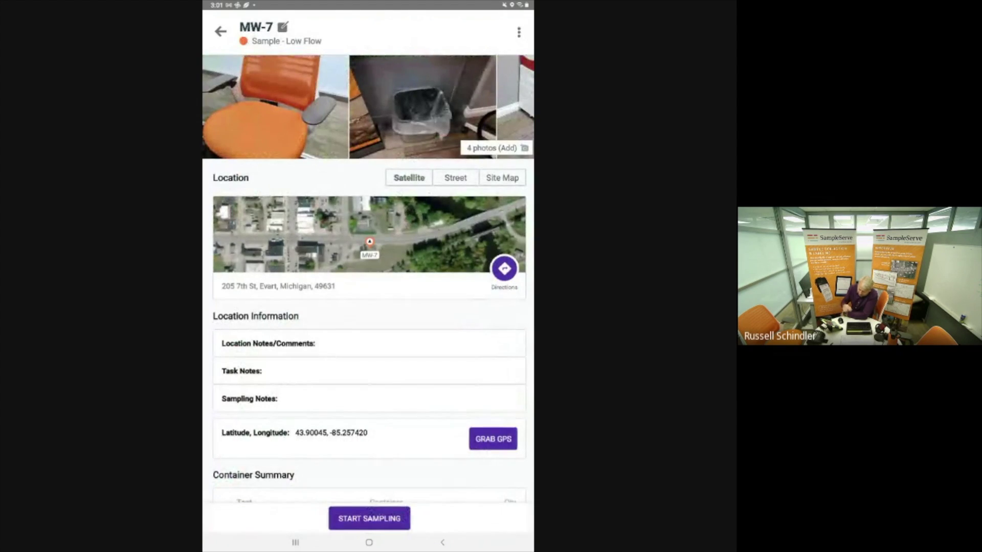
scroll(368, 291, down, 4)
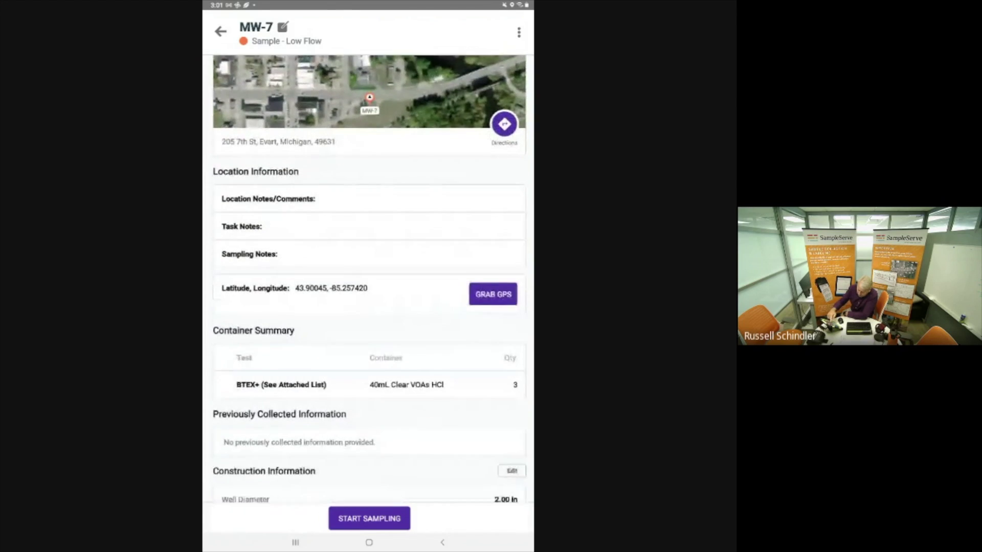
scroll(369, 292, down, 3)
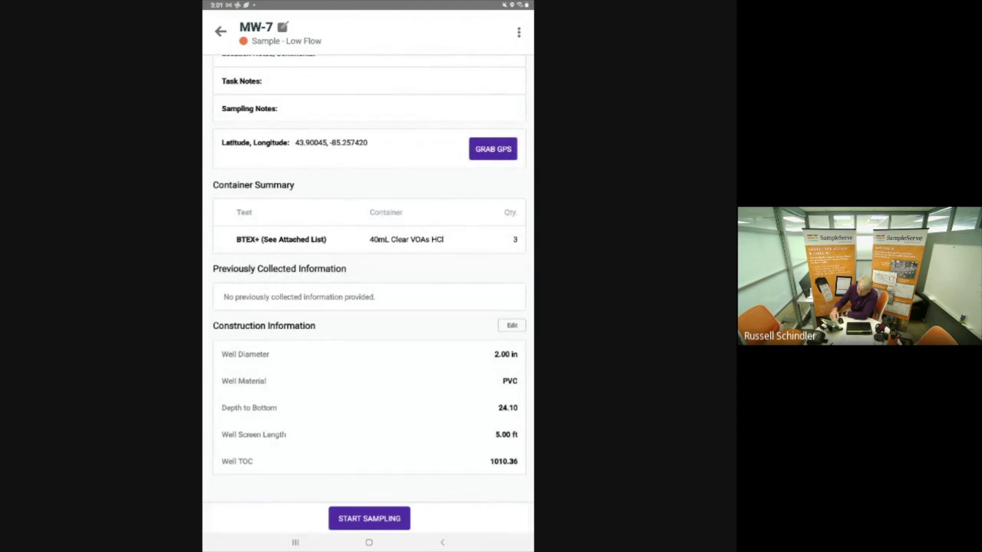
scroll(369, 292, up, 3)
scroll(368, 292, down, 3)
scroll(369, 276, up, 2)
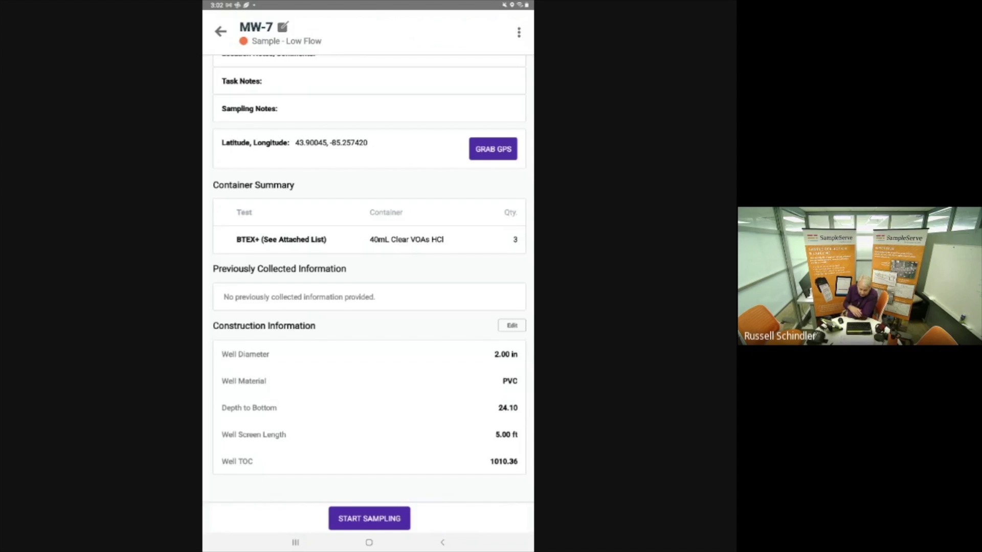
Step: Start sampling MW-7, advance to the Low Flow stage, and take a first reading
click(369, 519)
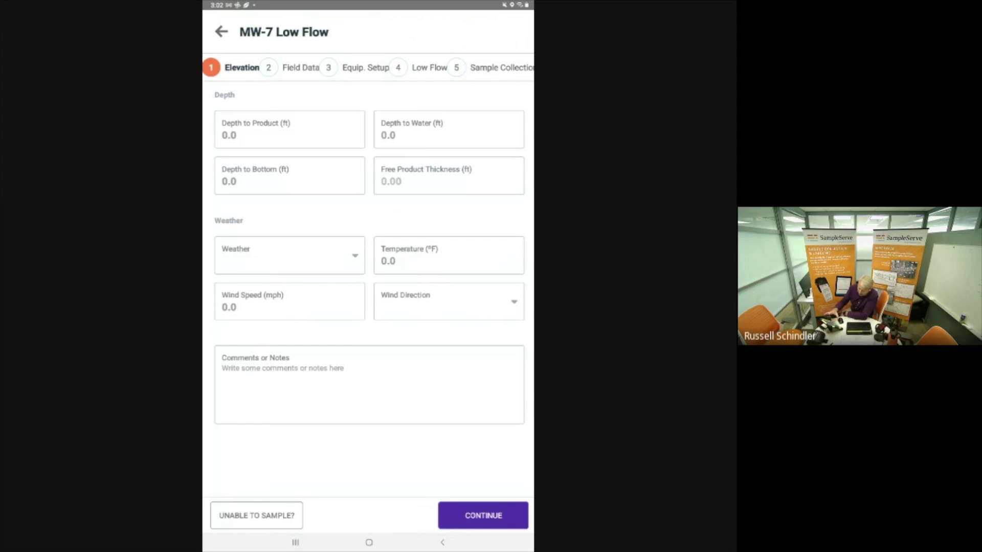
click(483, 516)
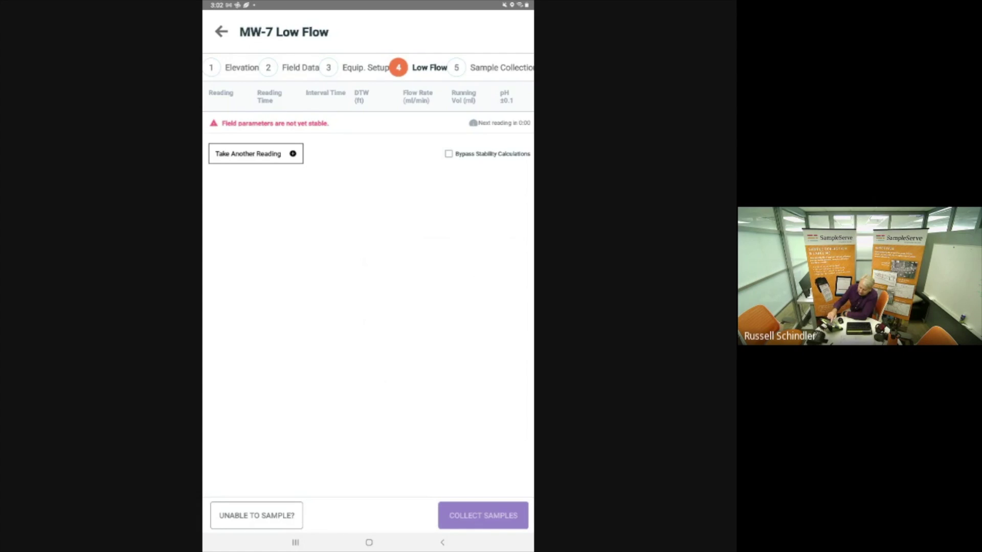
click(256, 153)
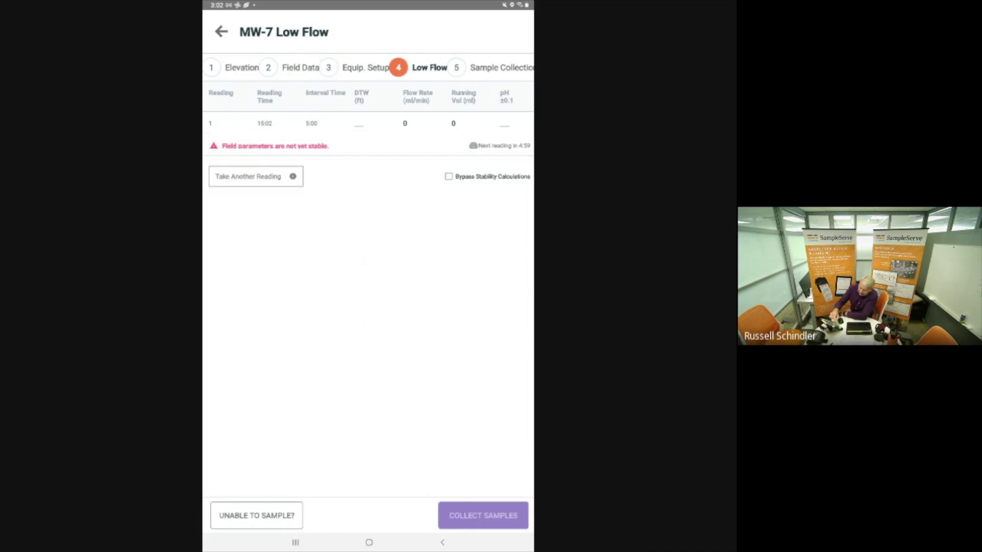
scroll(369, 110, right, 5)
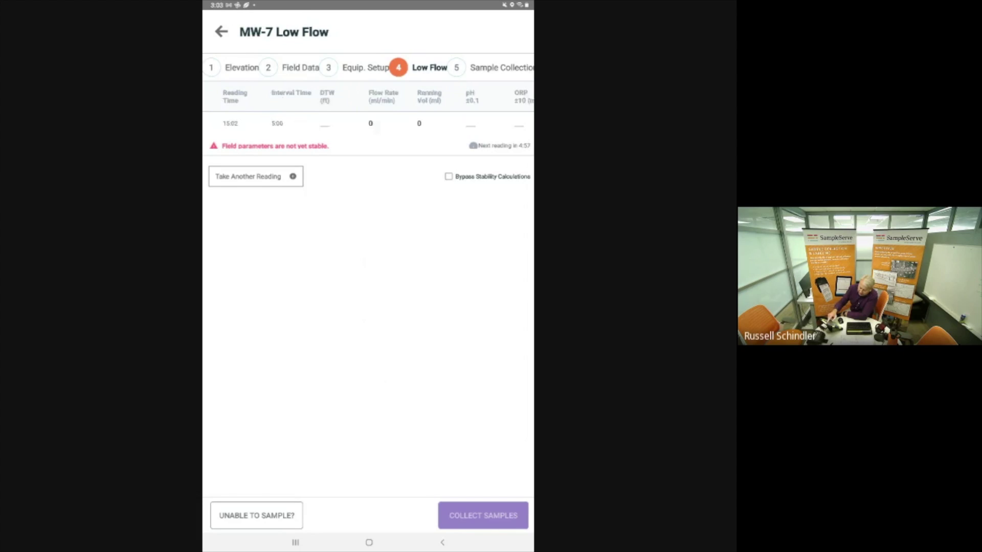
scroll(368, 110, left, 5)
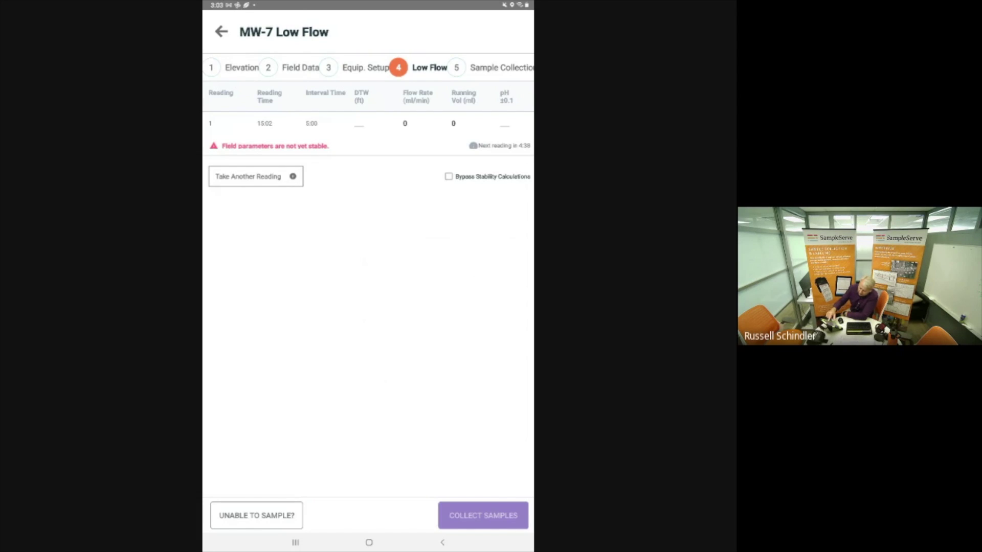
Step: Bypass the stability calculations for MW-7 and sign for the sample collection
click(449, 176)
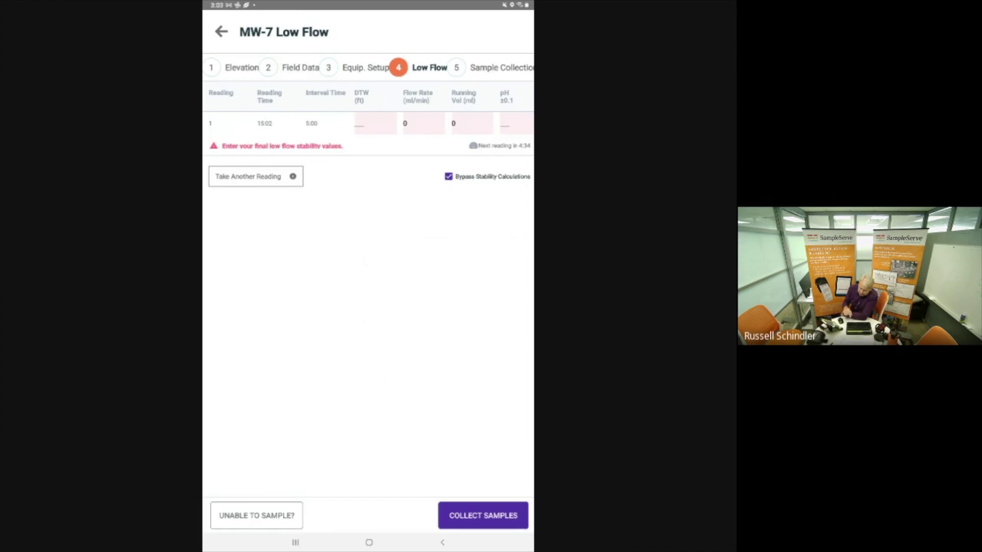
click(483, 515)
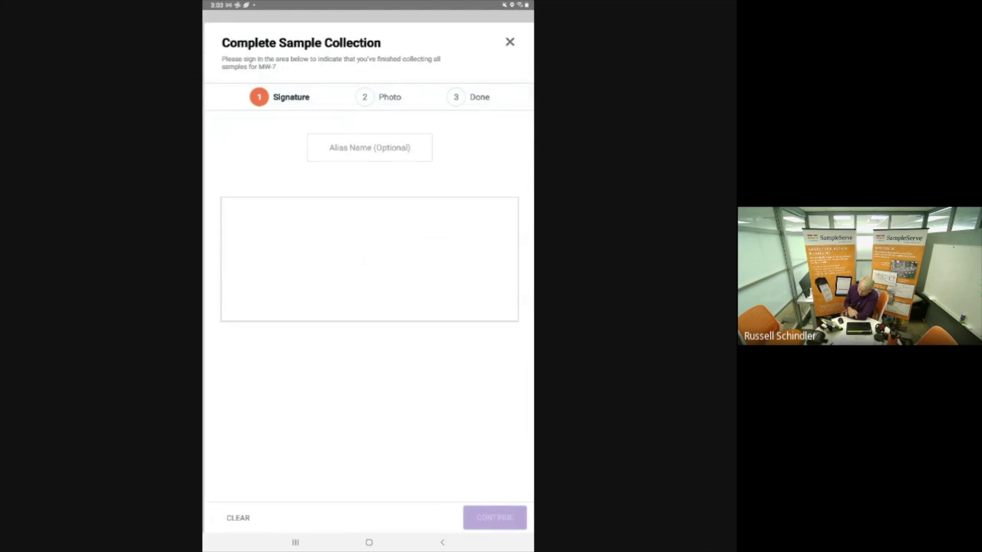
mouse_move(285, 226)
mouse_down()
mouse_move(285, 285)
mouse_move(327, 271)
mouse_move(389, 212)
mouse_move(409, 281)
mouse_move(463, 235)
mouse_move(504, 284)
mouse_up()
mouse_move(377, 313)
mouse_down()
mouse_move(399, 289)
mouse_move(412, 314)
mouse_move(447, 297)
mouse_move(503, 305)
mouse_move(499, 316)
mouse_up()
click(495, 518)
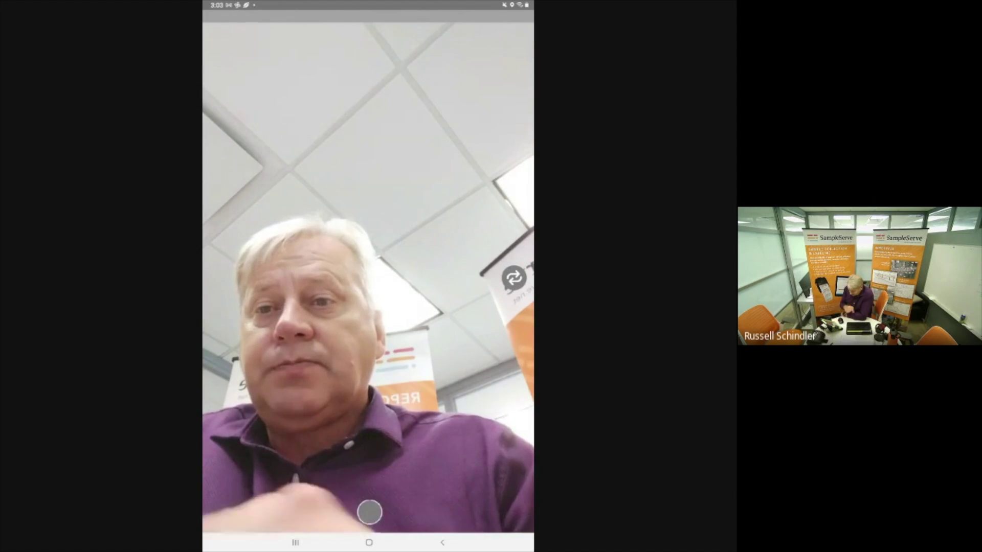
Step: Capture the sampler's photo and complete the MW-7 sample collection
click(369, 512)
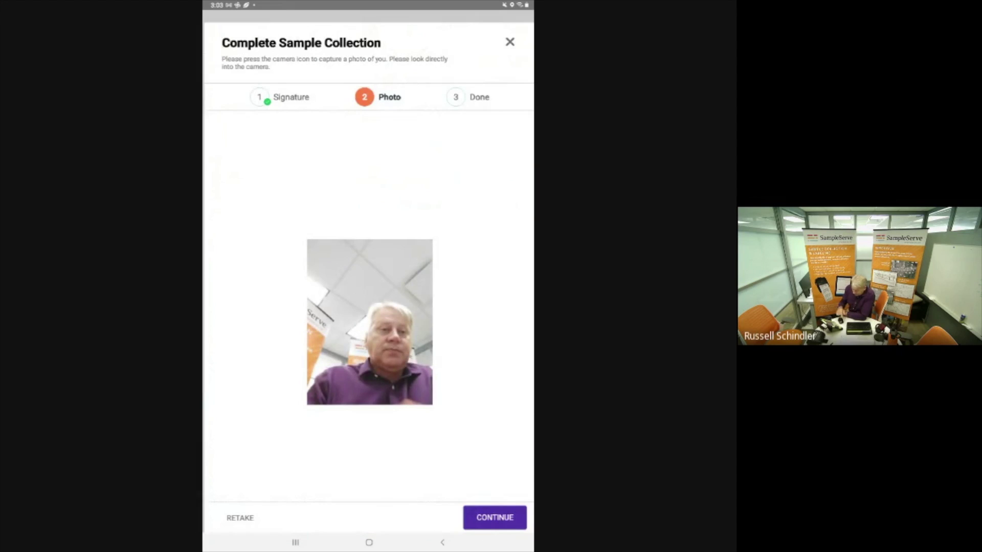
click(494, 517)
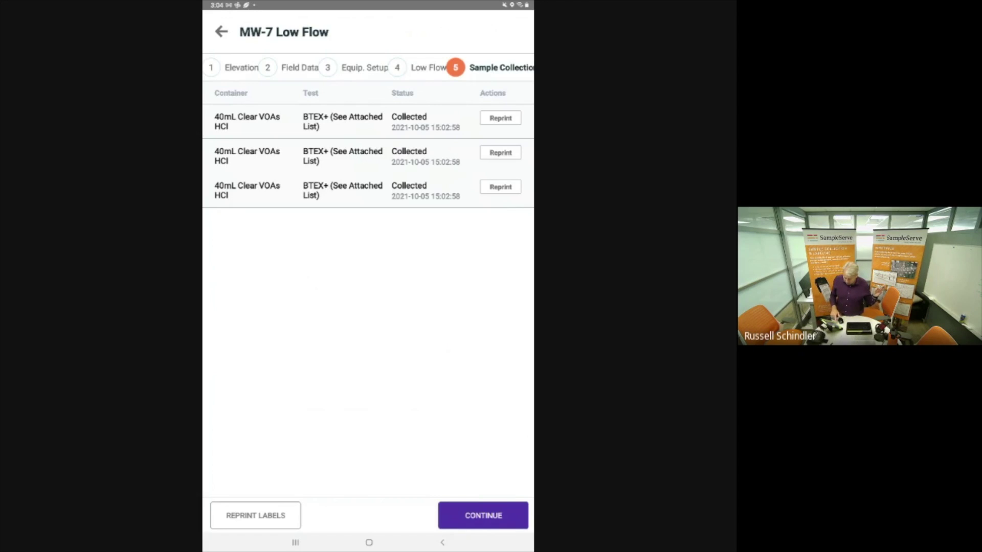
click(483, 516)
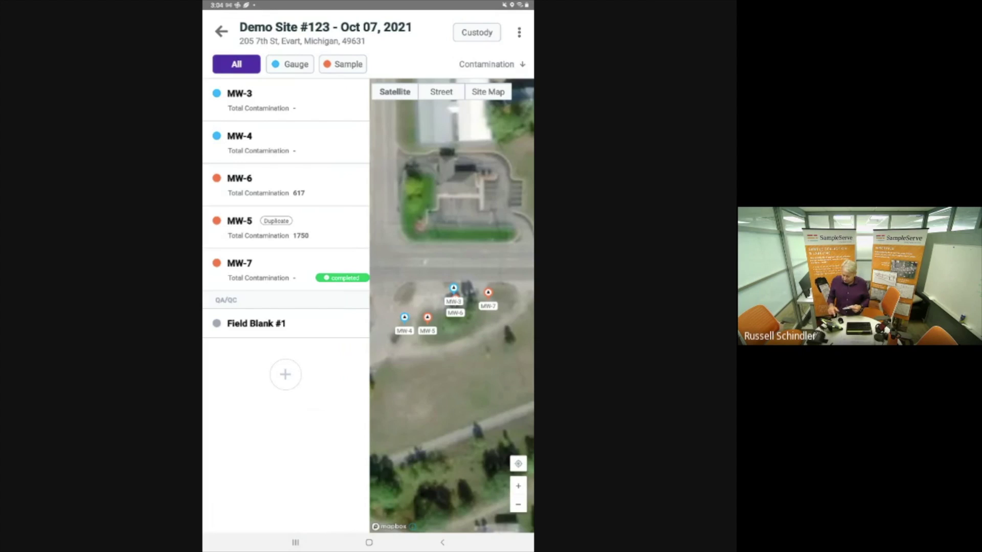
Step: Try to open the event's custody record, and reopen the Oct 07, 2021 event from the field events list
click(477, 32)
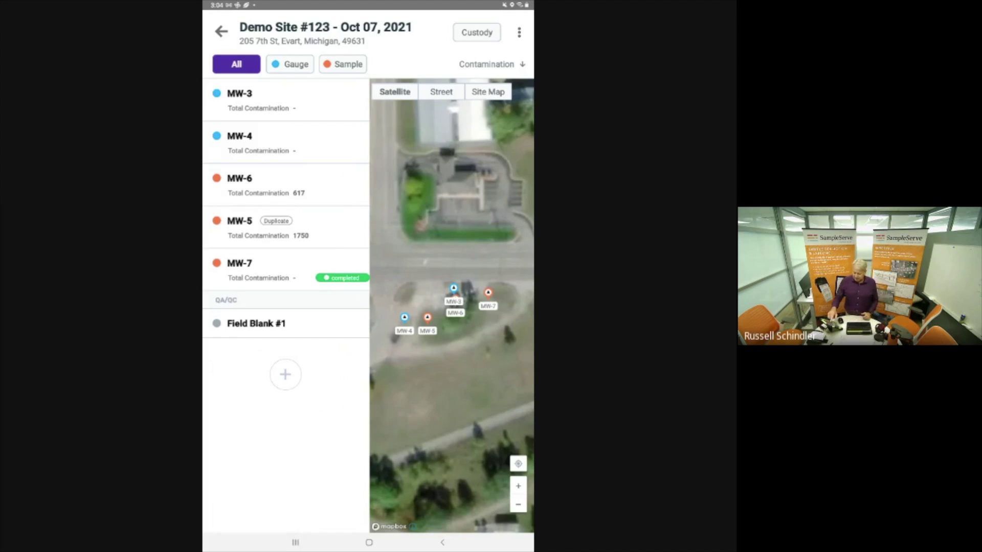
click(221, 31)
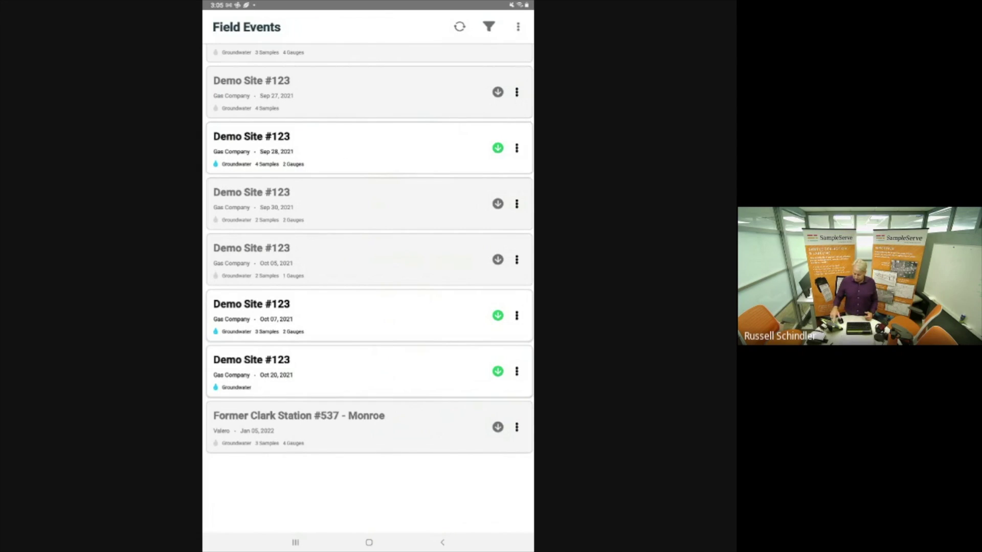
click(307, 315)
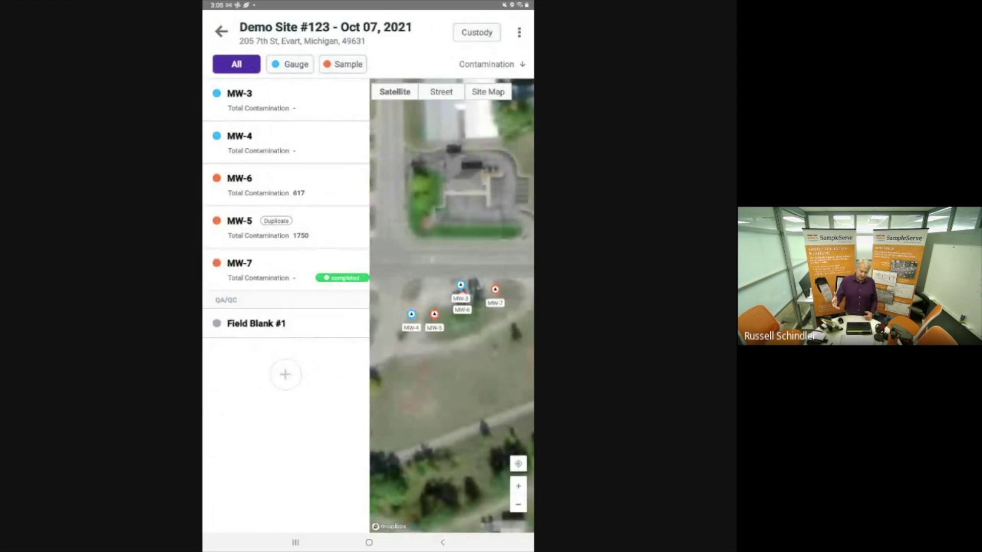